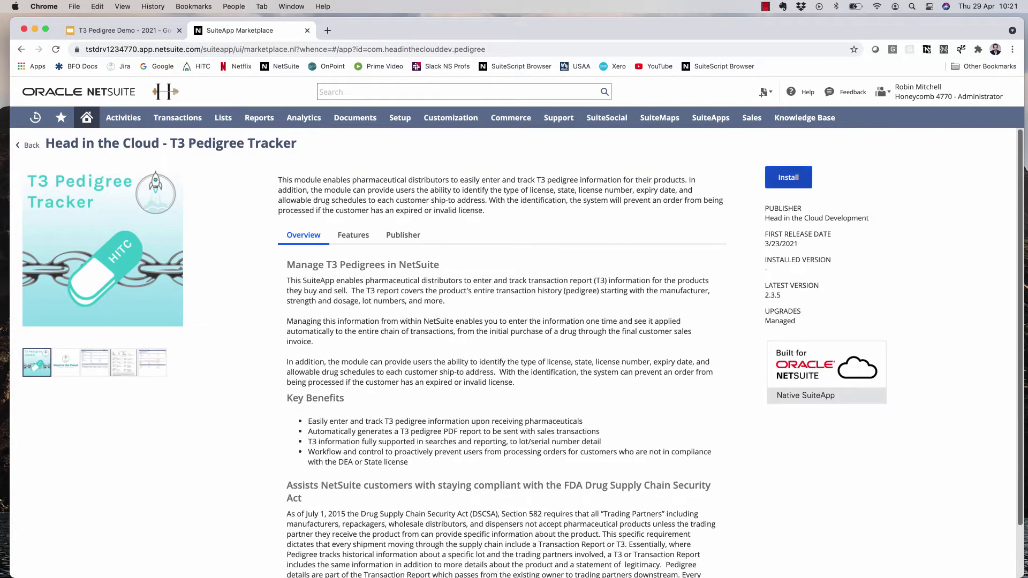
- Install the Head in the Cloud T3 Pedigree Tracker SuiteApp
left_click(788, 177)
left_click(392, 354)
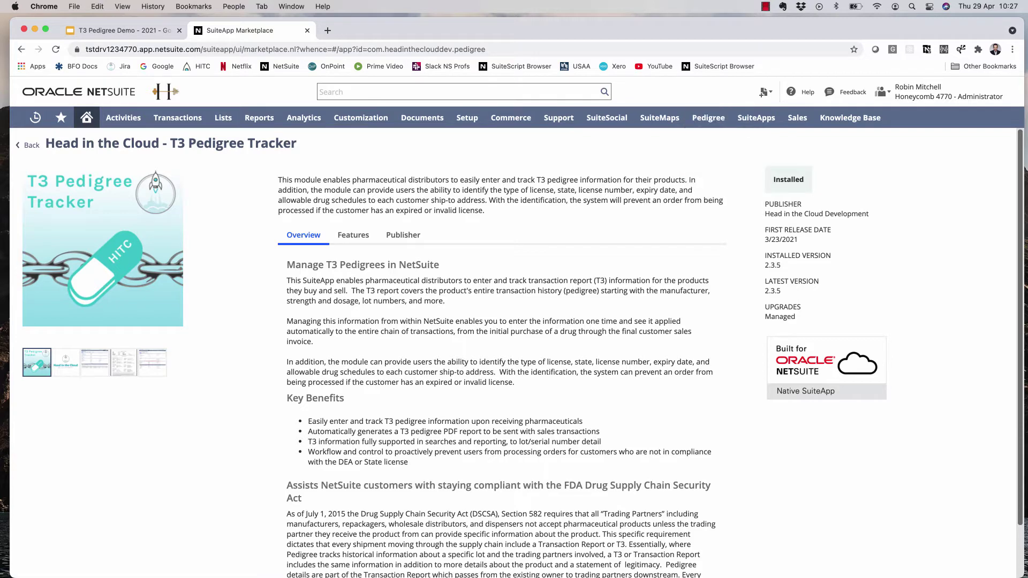
- Open the custom preferences within the company's General Preferences
mouse_move(467, 118)
mouse_move(482, 160)
mouse_move(589, 216)
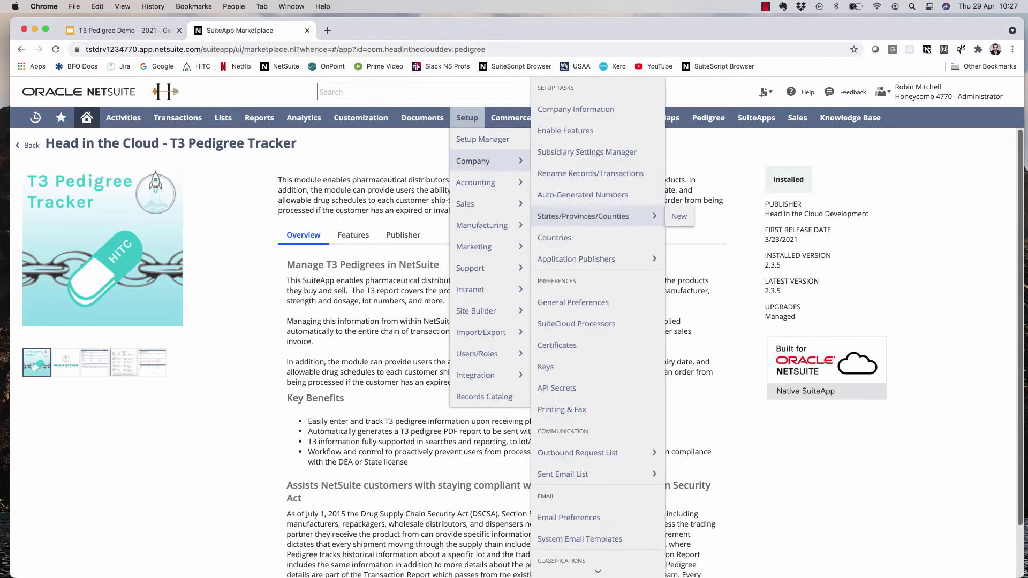
left_click(573, 302)
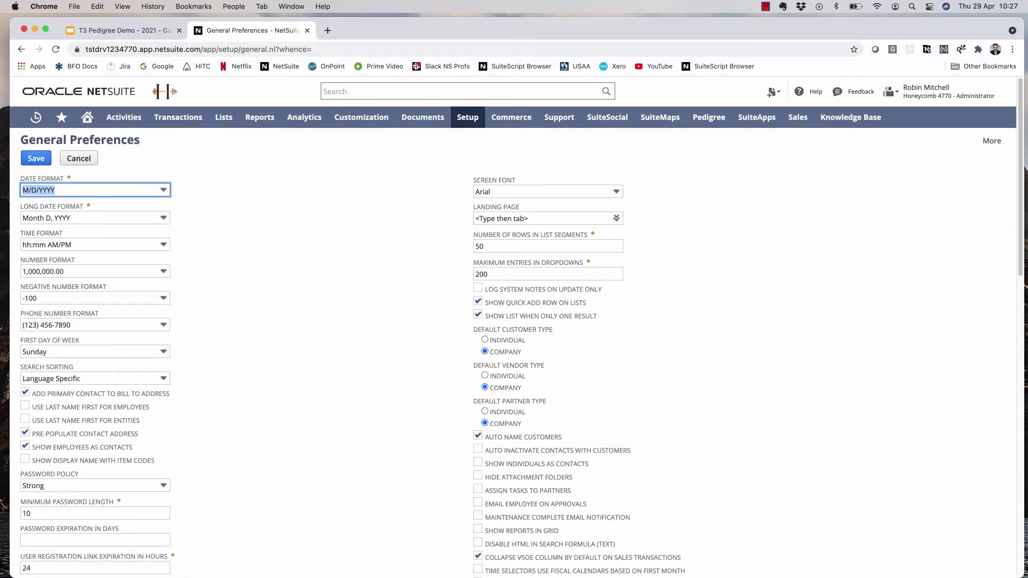
scroll(514, 343, "down", 15)
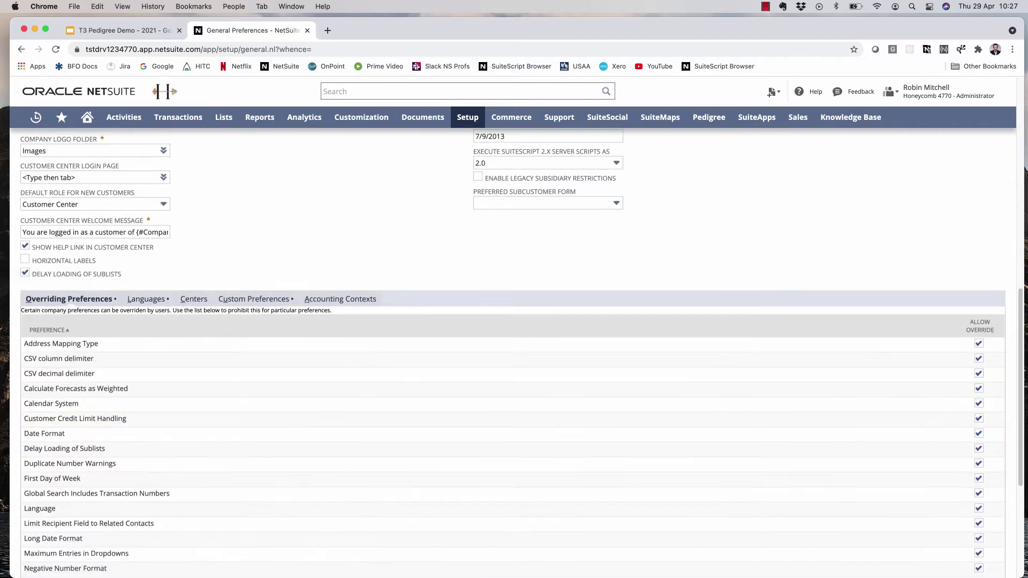
left_click(254, 299)
scroll(589, 206, "down", 3)
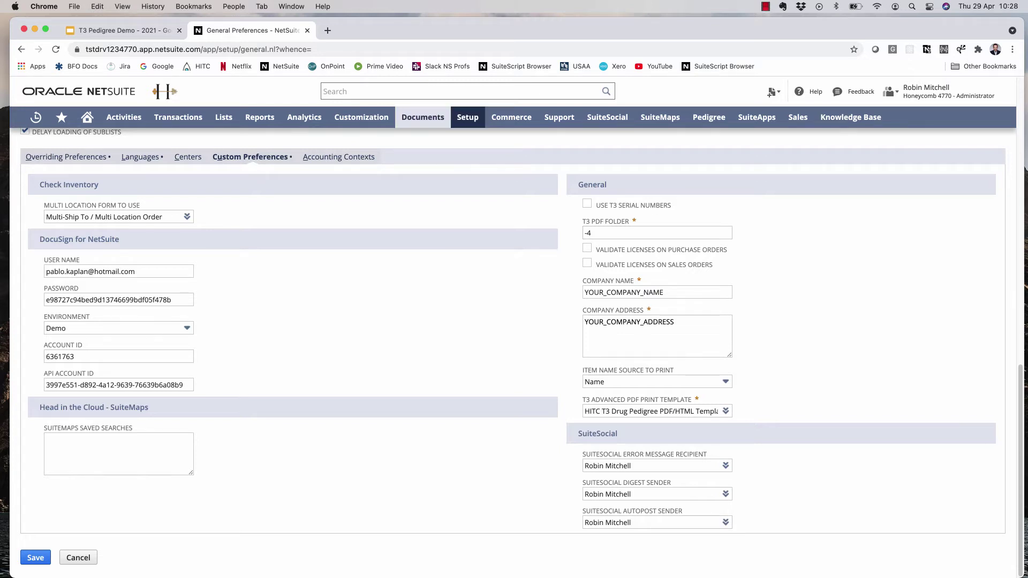
- Look up the T3 Pedigrees folder's internal ID in the File Cabinet and set the T3 PDF Folder preference to 808
mouse_move(423, 117)
mouse_move(428, 160)
left_click(519, 160, "super")
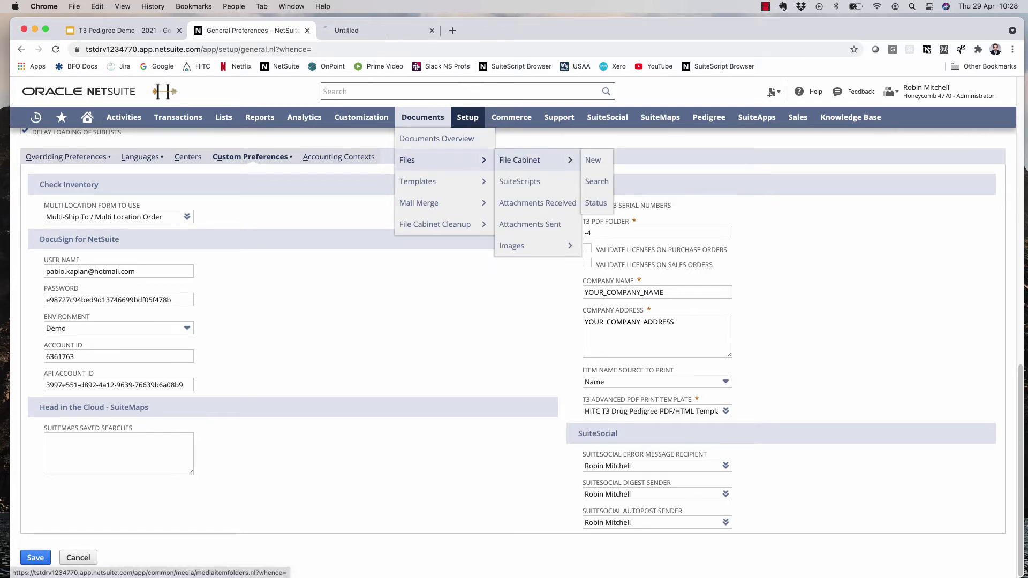
left_click(375, 31)
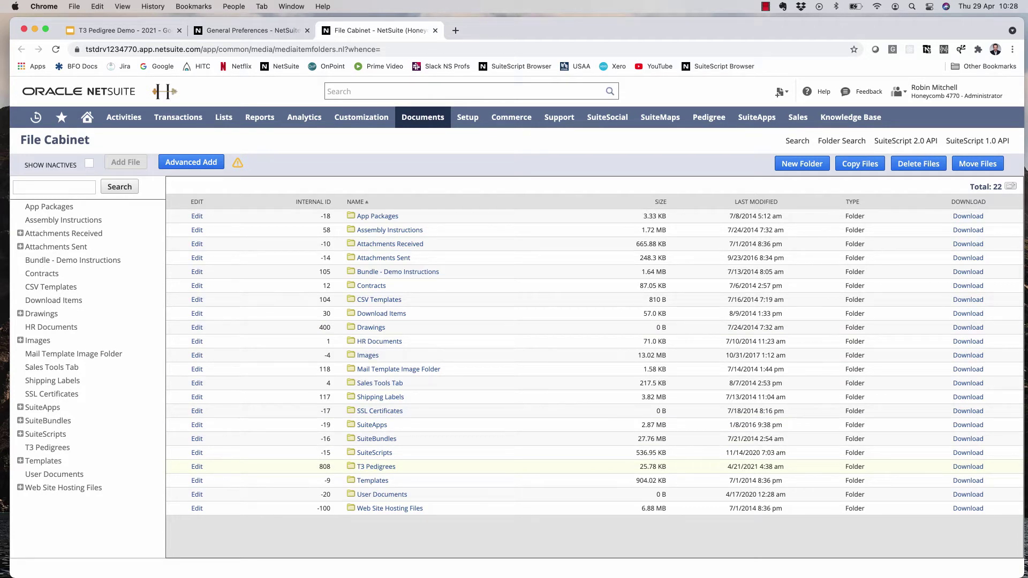
left_click(252, 30)
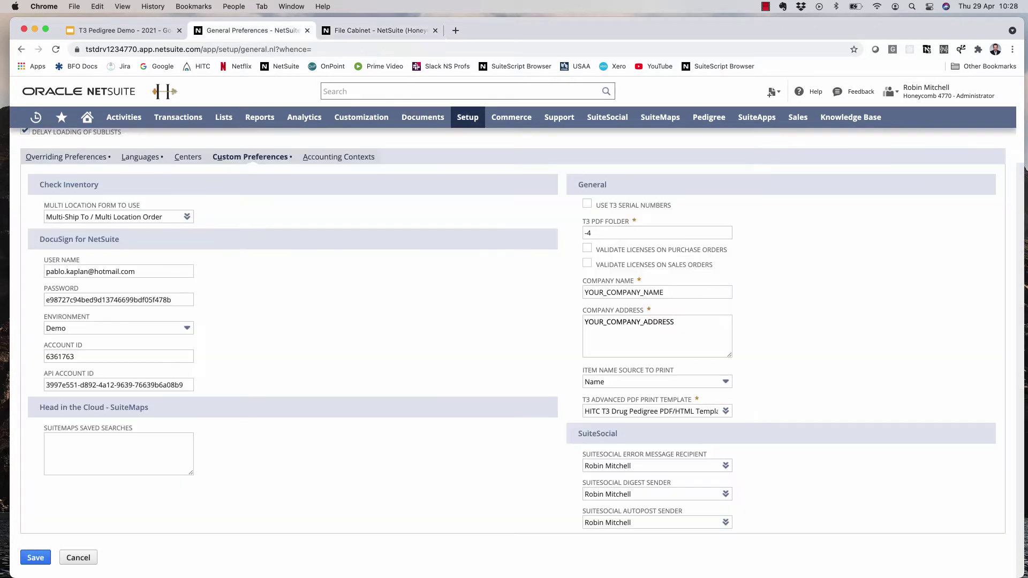
left_click(642, 233)
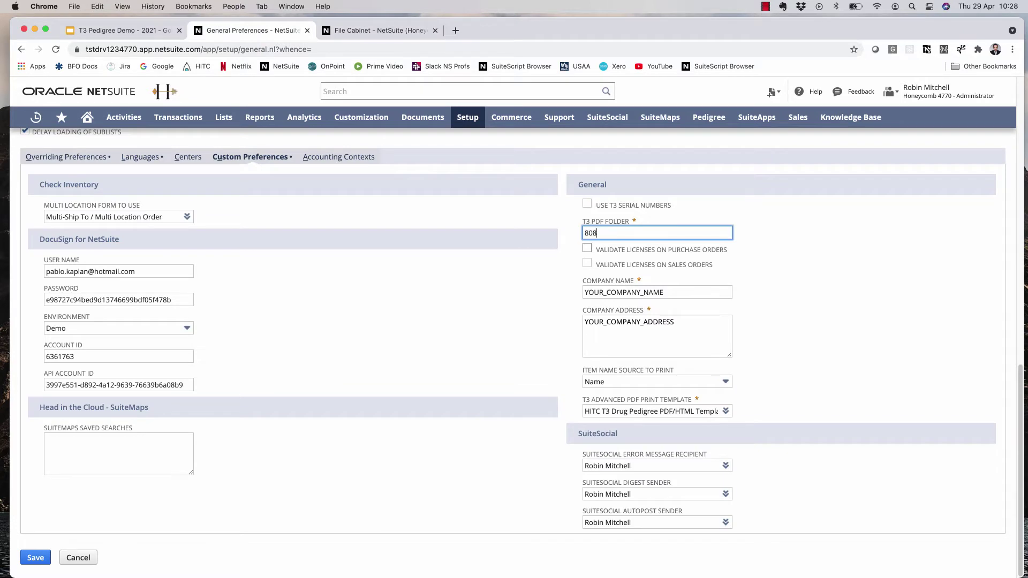
- Enable license validation on purchase orders and sales orders, set the company name to HITC and fill in the company address
left_click(587, 248)
left_click(587, 263)
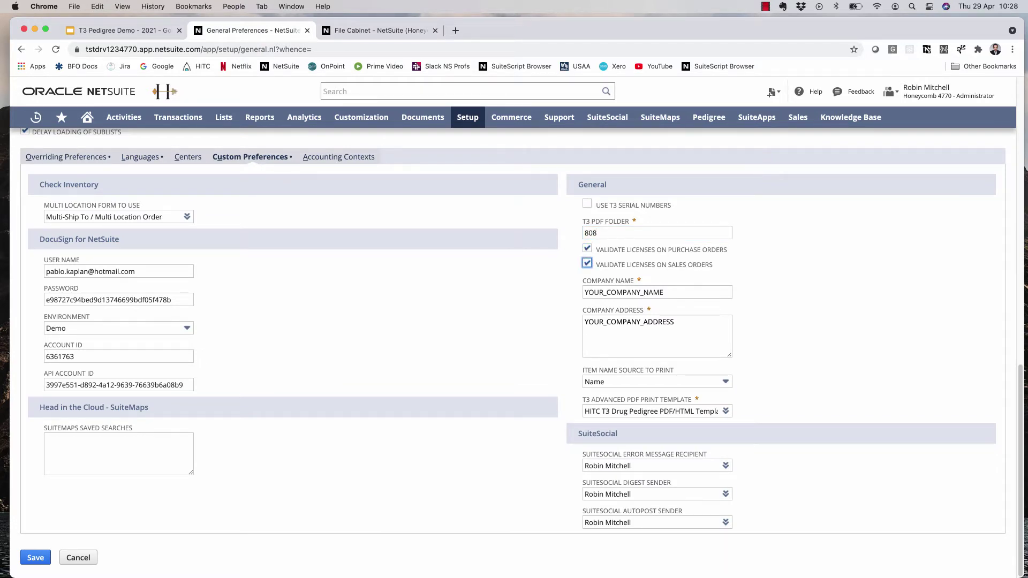
left_click(686, 292)
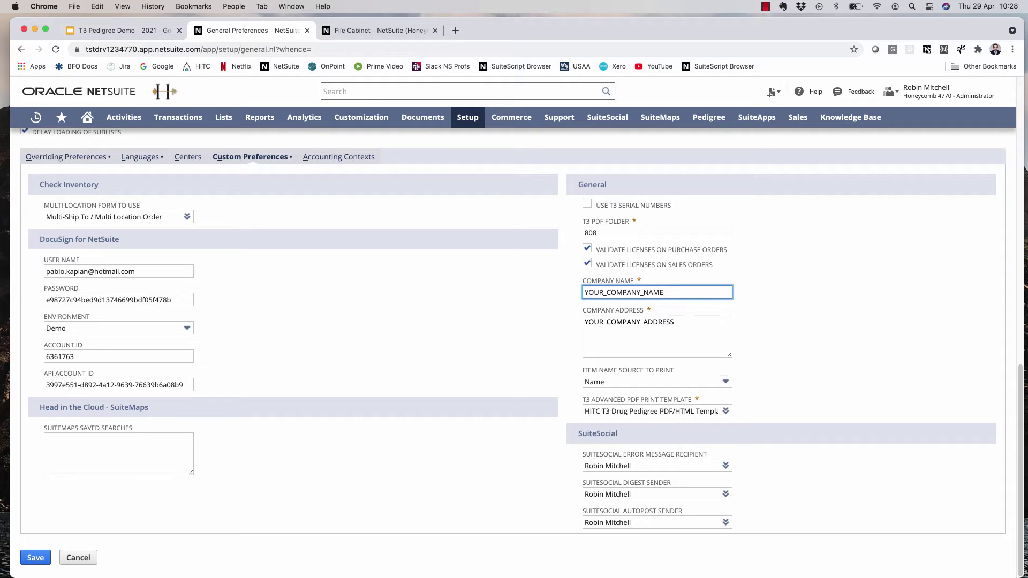
key("super+a")
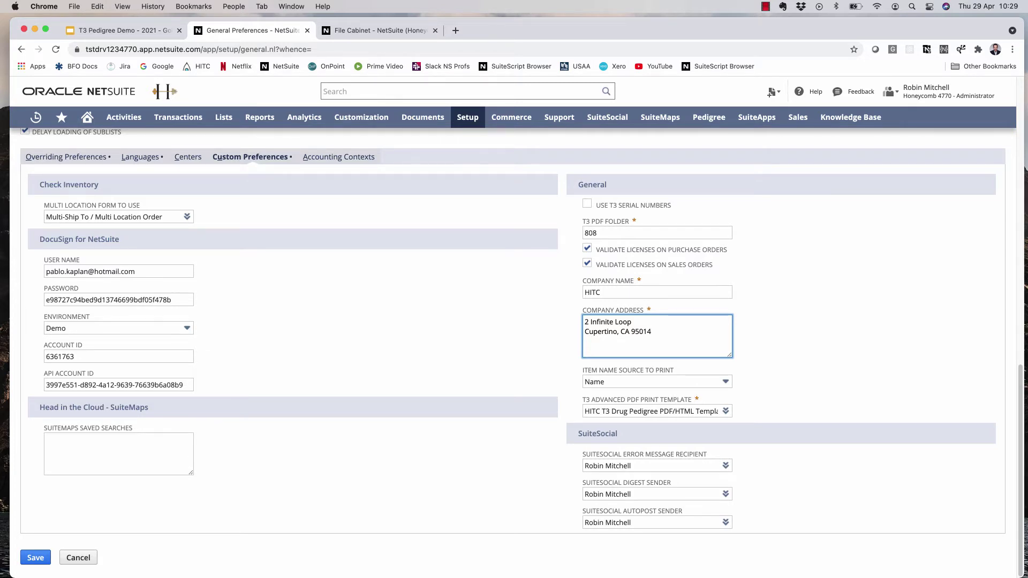
- Choose Name as the item name source to print and save the general preferences
left_click(656, 381)
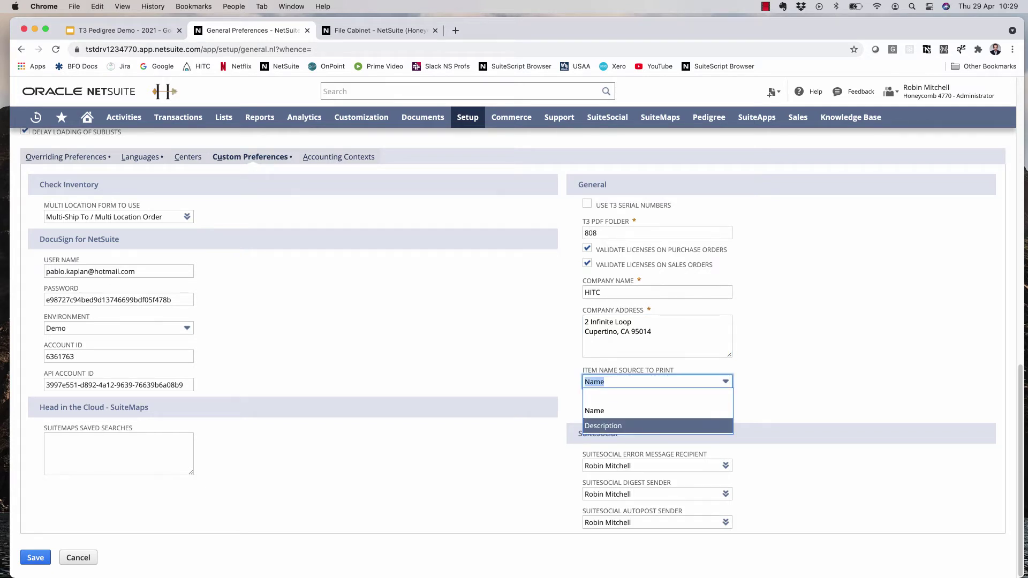
left_click(593, 410)
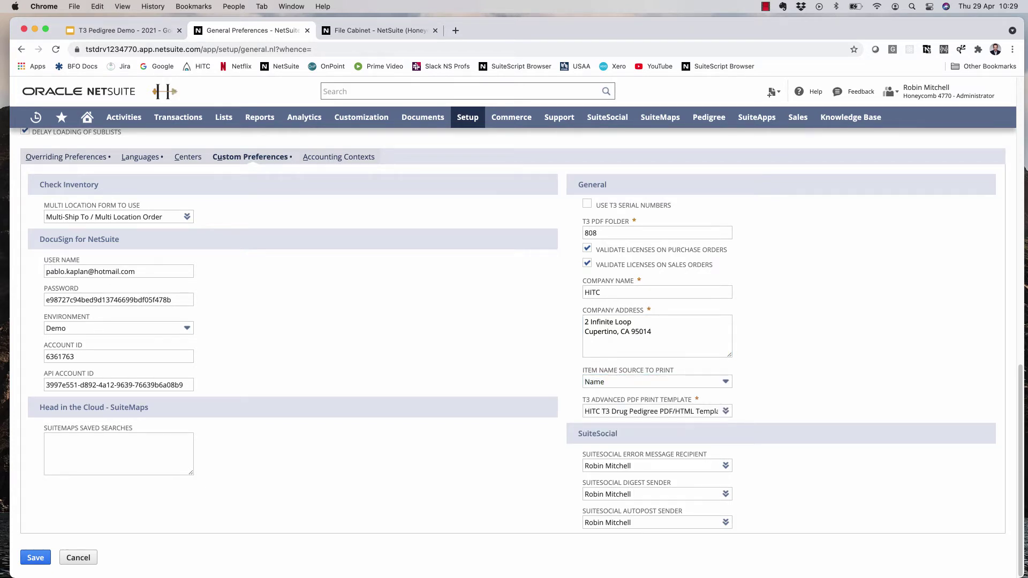
key("Tab")
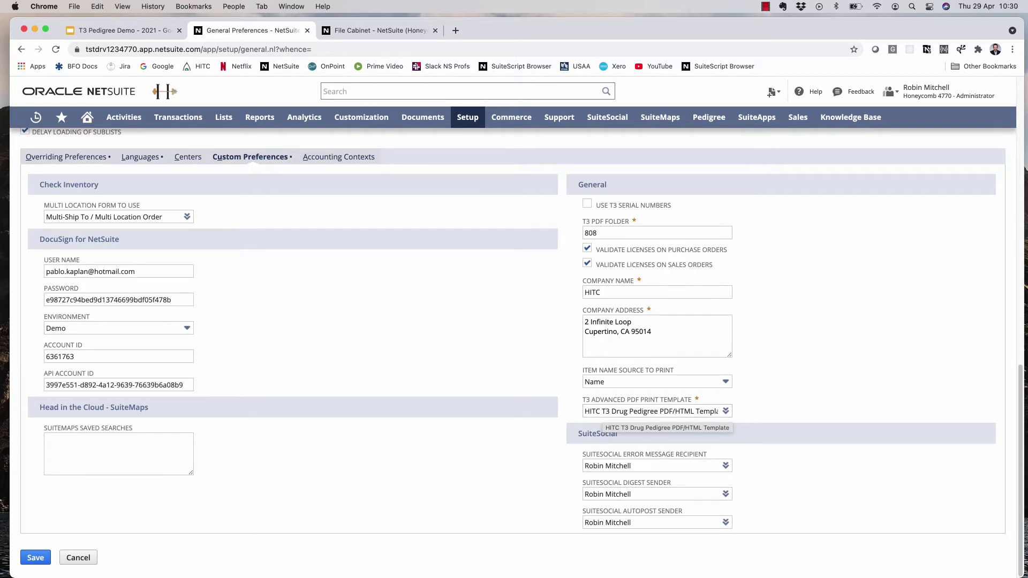
left_click(35, 557)
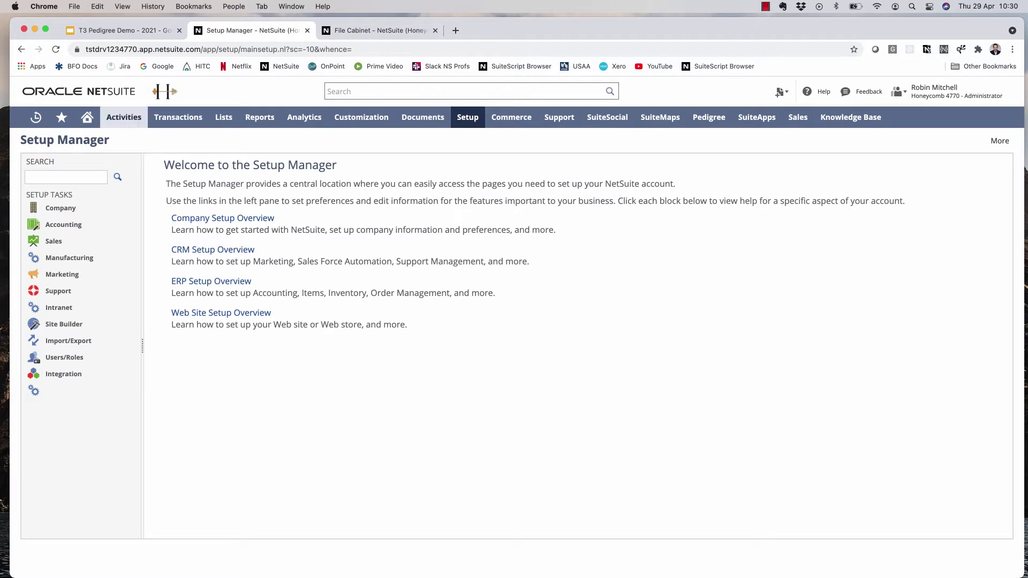
- Search globally for "item: test" and open the inventory item Test Drug 210421 for editing
type("item: test")
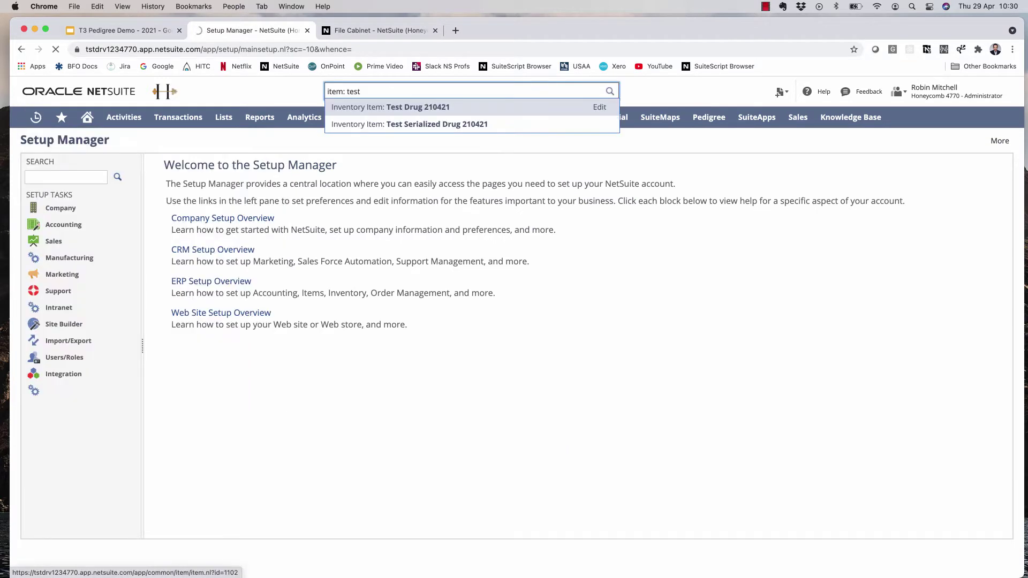
key("Down")
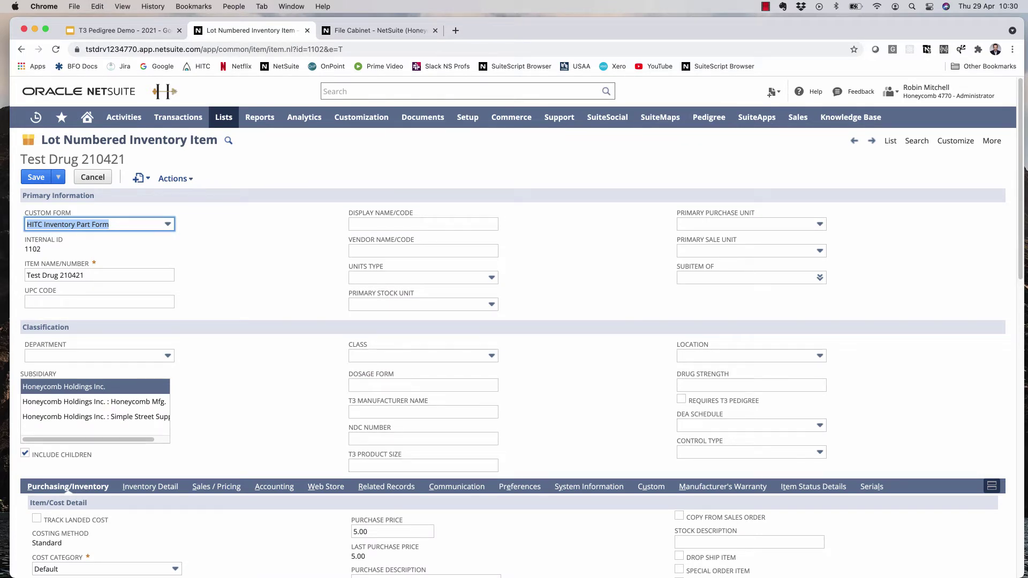
- Customize the item's form in a separate browser tab and add a main field group labelled T3 Pedigree
mouse_move(955, 140)
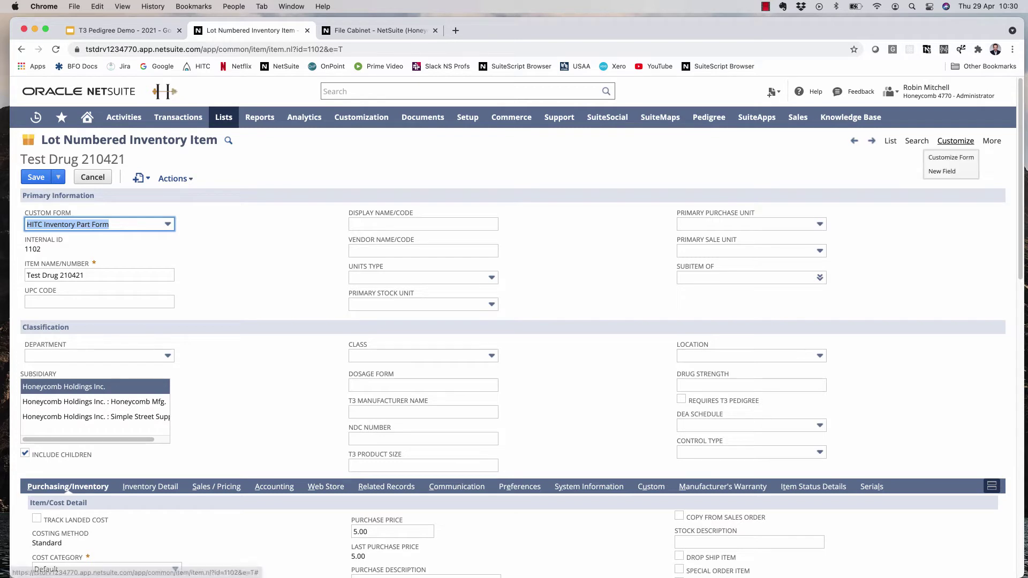
left_click(948, 158, "super")
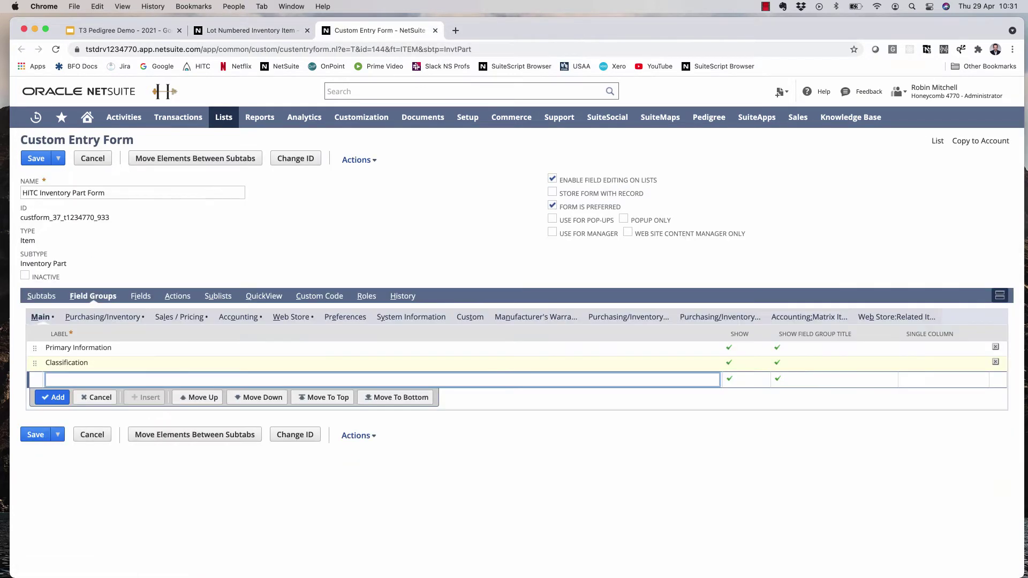
type("T3 Pedigree")
key("Return")
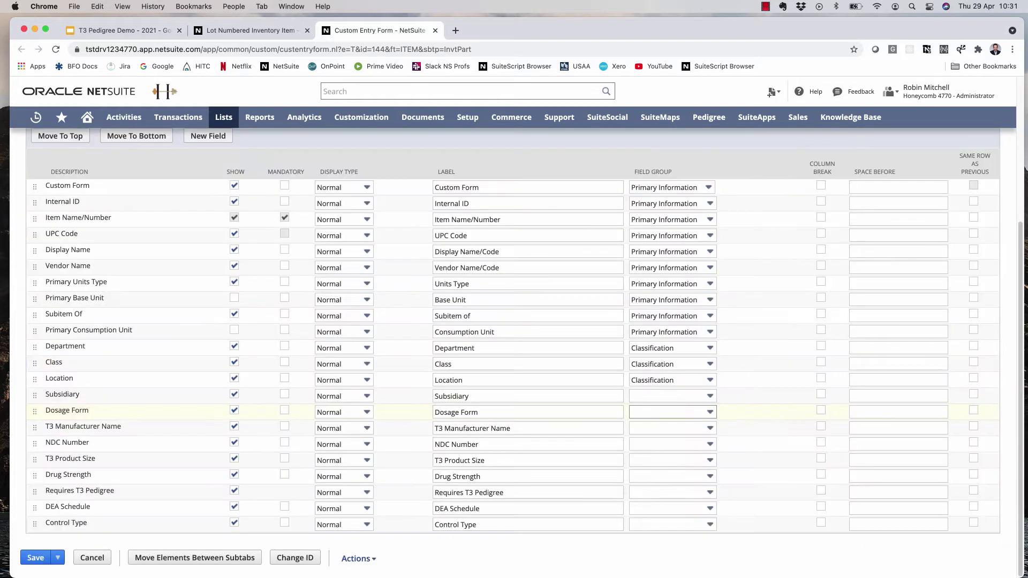
- Assign the Subsidiary field to the Classification group, and Dosage Form and T3 Manufacturer Name to the T3 Pedigree group
left_click(672, 395)
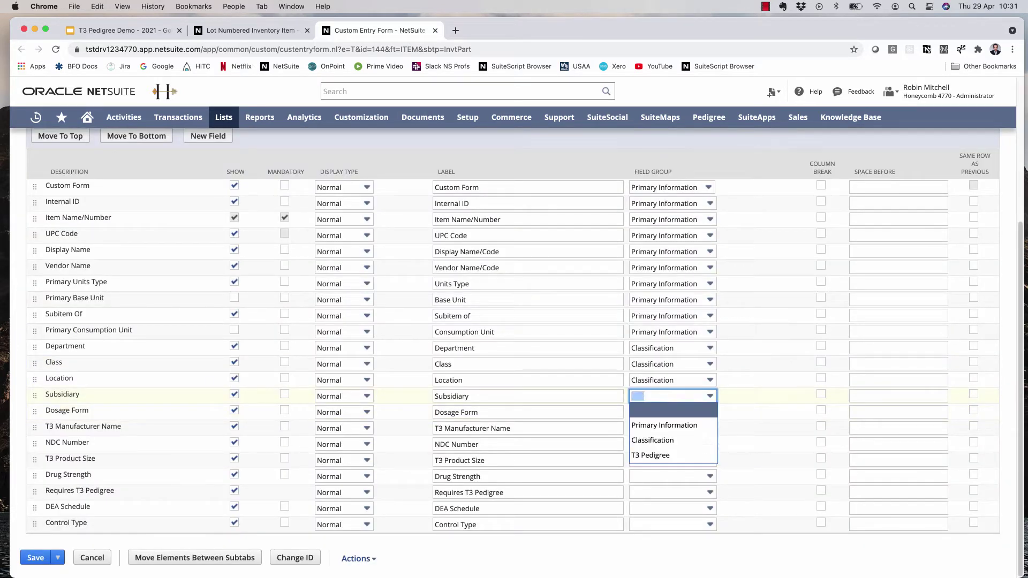
left_click(672, 441)
left_click(671, 412)
key("t")
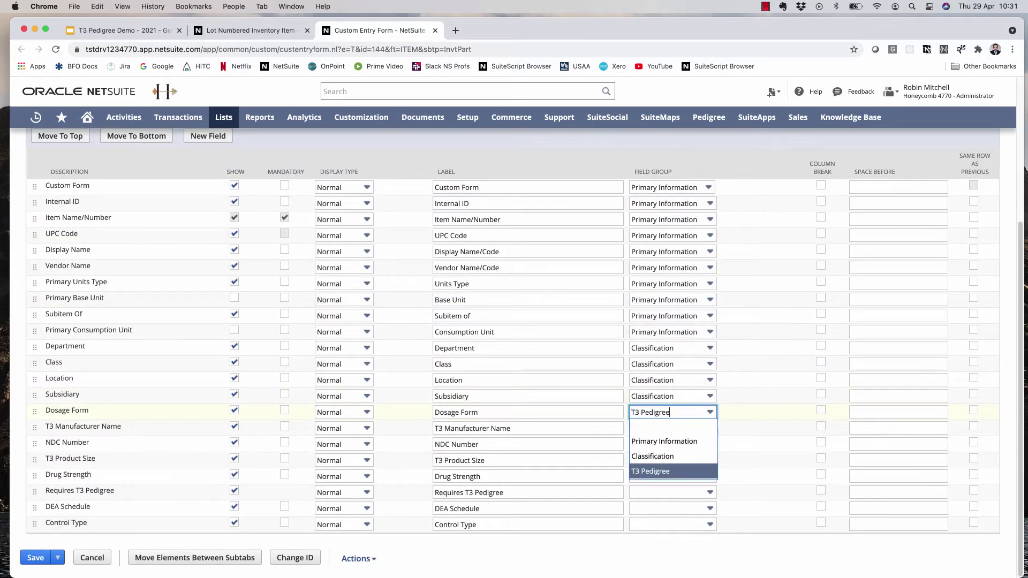
key("Tab")
left_click(672, 429)
key("t")
key("Tab")
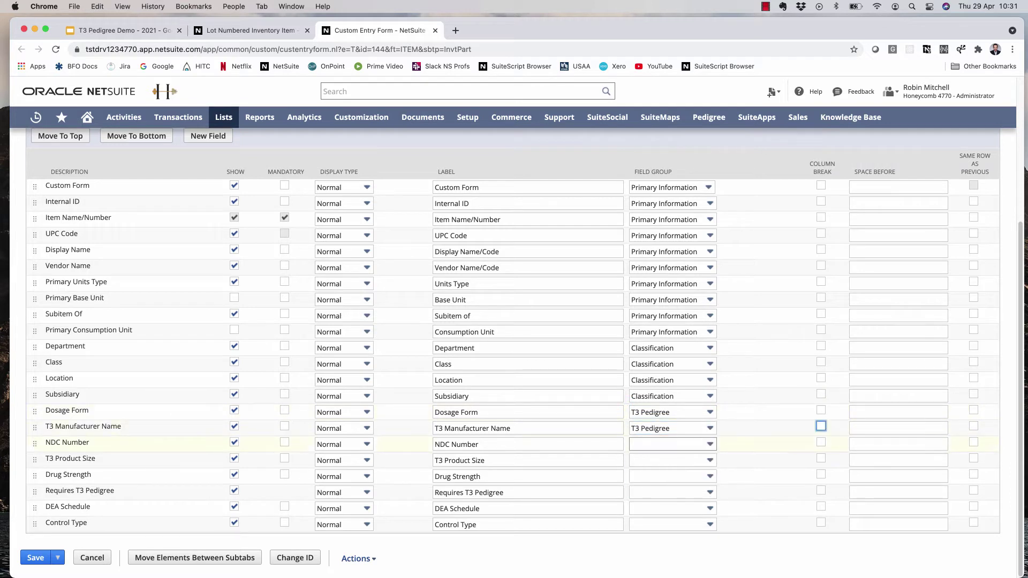
- Assign the NDC Number, T3 Product Size and Drug Strength fields to the T3 Pedigree group
left_click(672, 444)
key("t")
key("Tab")
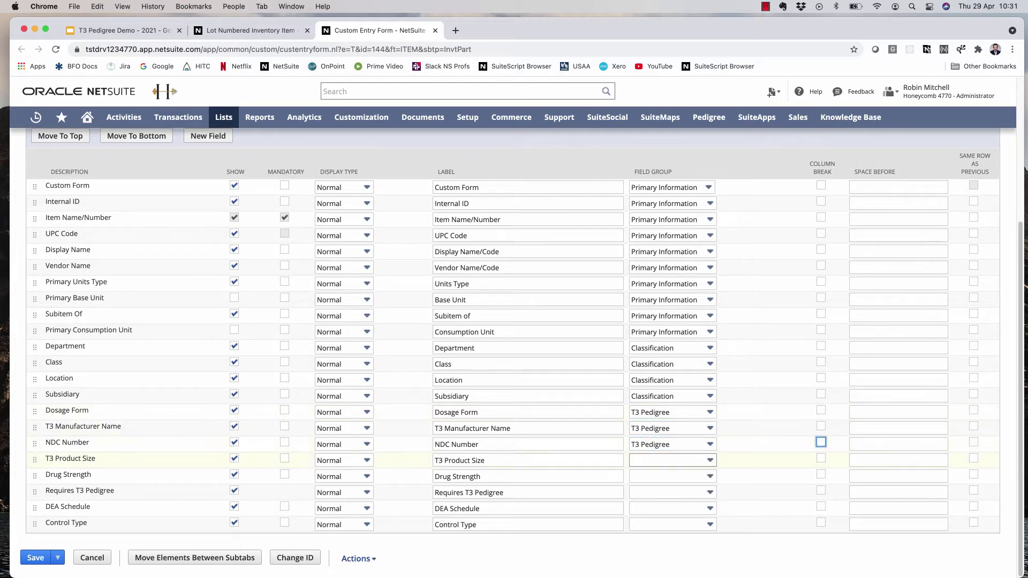
left_click(672, 460)
key("t")
key("Tab")
left_click(672, 476)
key("t")
key("Tab")
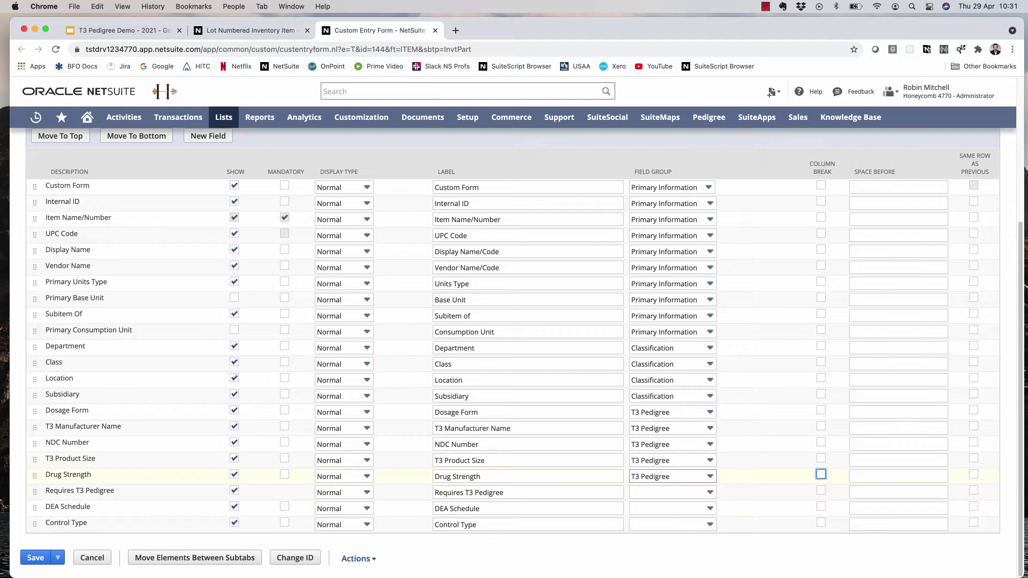
- Assign the Requires T3 Pedigree, DEA Schedule and Control Type fields to the T3 Pedigree group and save the form
left_click(672, 492)
key("t")
key("Tab")
left_click(672, 508)
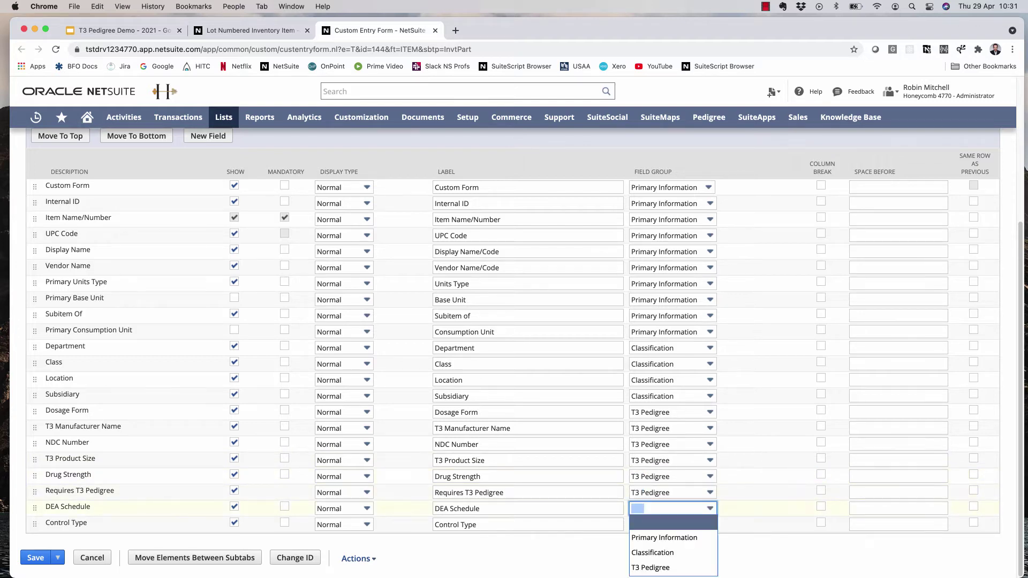
key("t")
key("Tab")
left_click(672, 525)
key("t")
key("Tab")
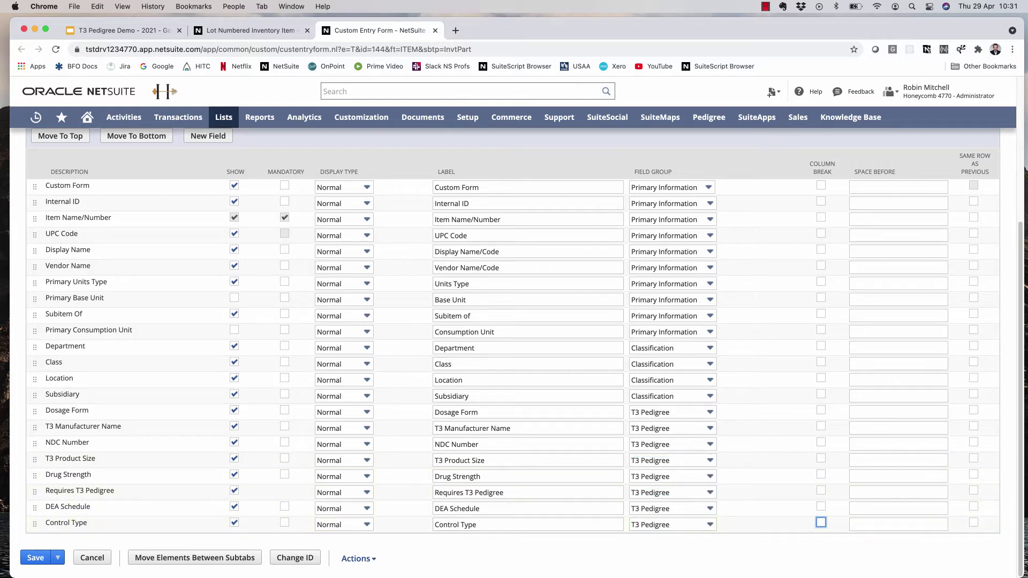
left_click(36, 558)
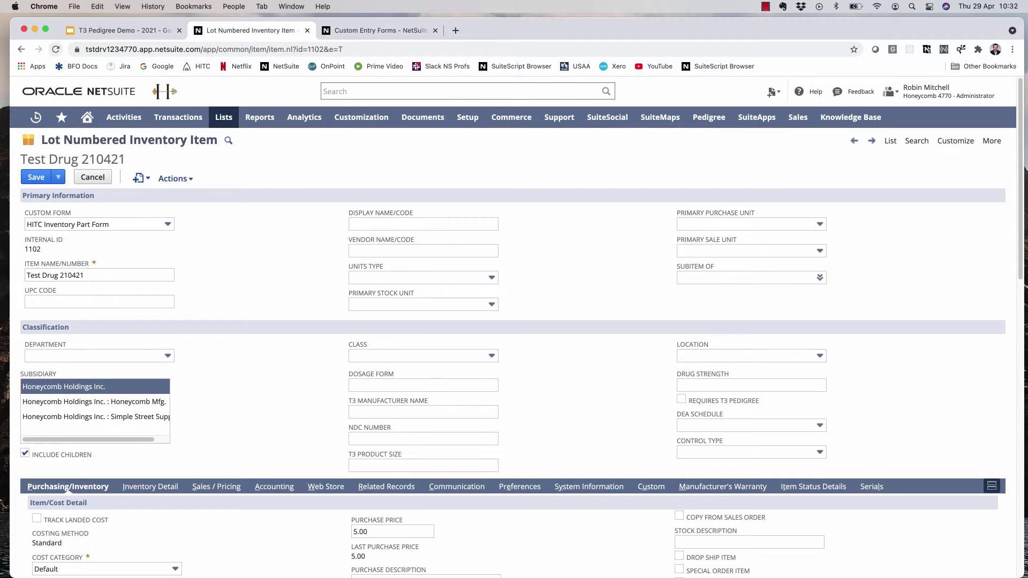
- Reload the Test Drug 210421 record and set its dosage form to Capsule and T3 manufacturer name to Abc Drugs
key("super+r")
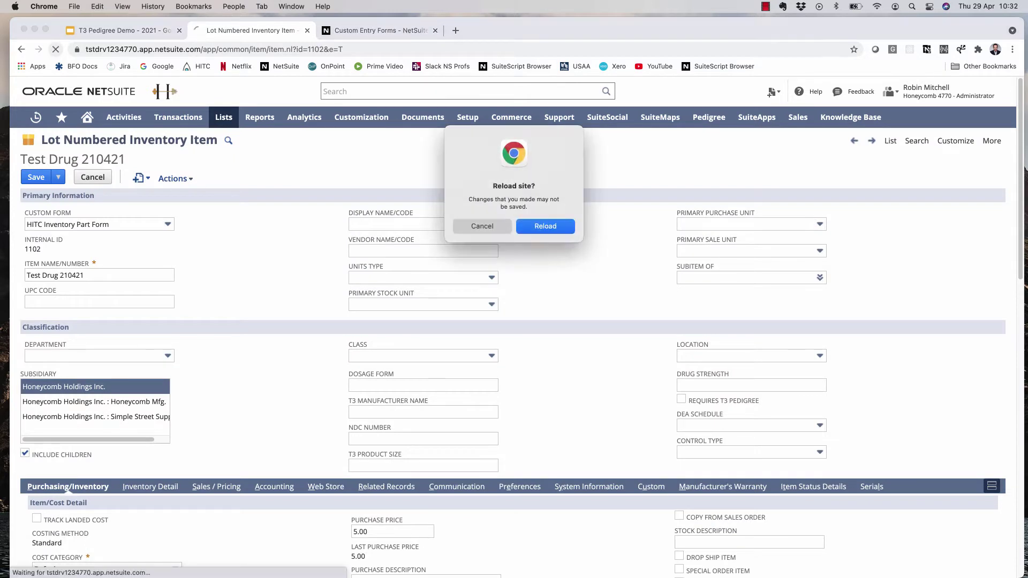
key("Return")
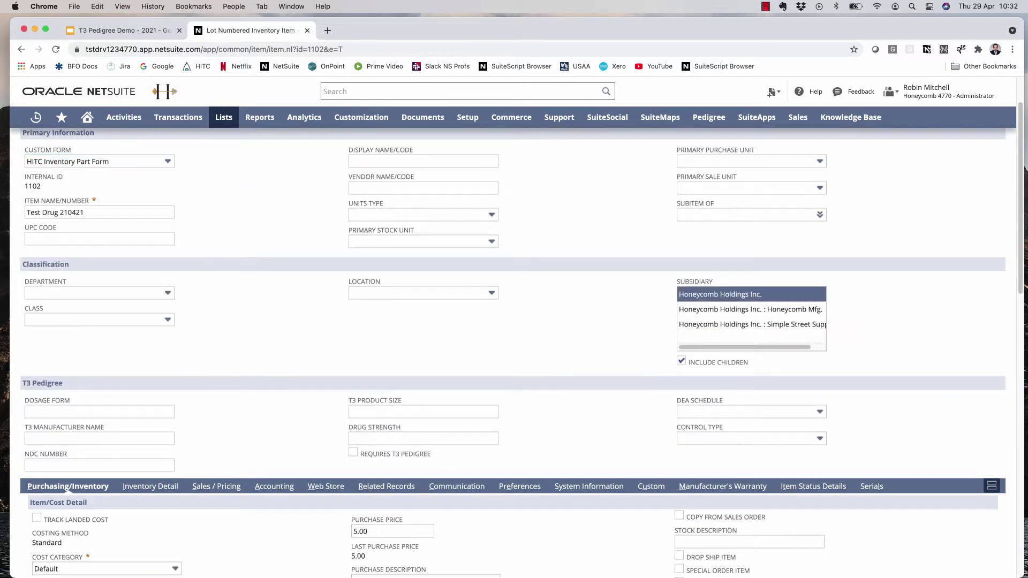
left_click(99, 411)
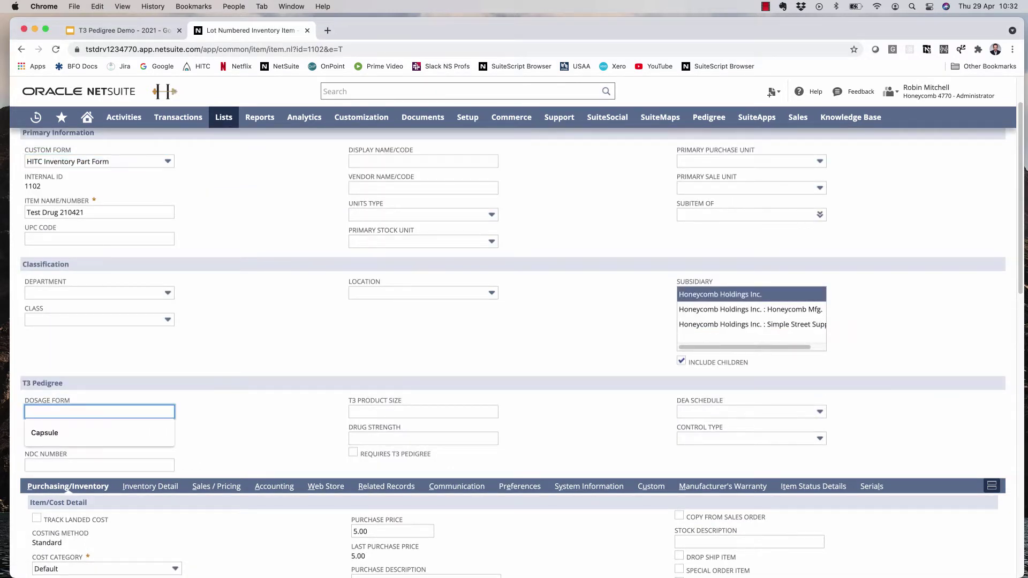
key("Down")
key("Tab")
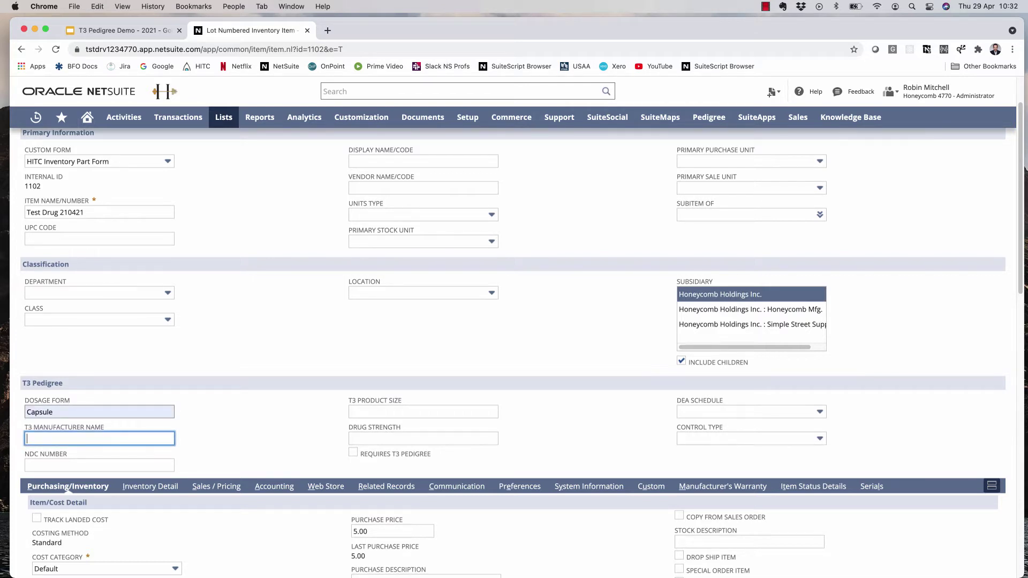
type("Abc")
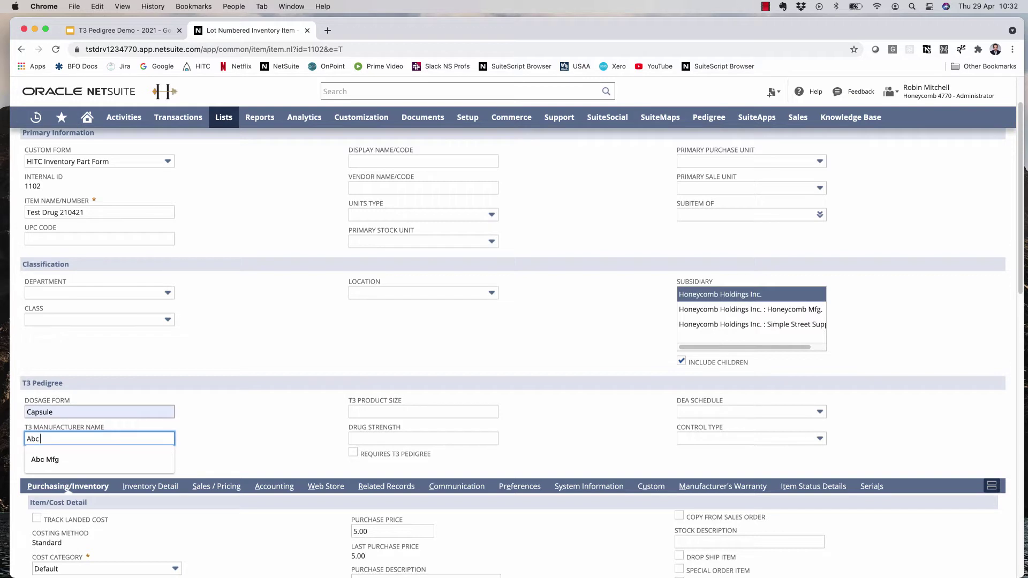
type(" Drugs")
key("Tab")
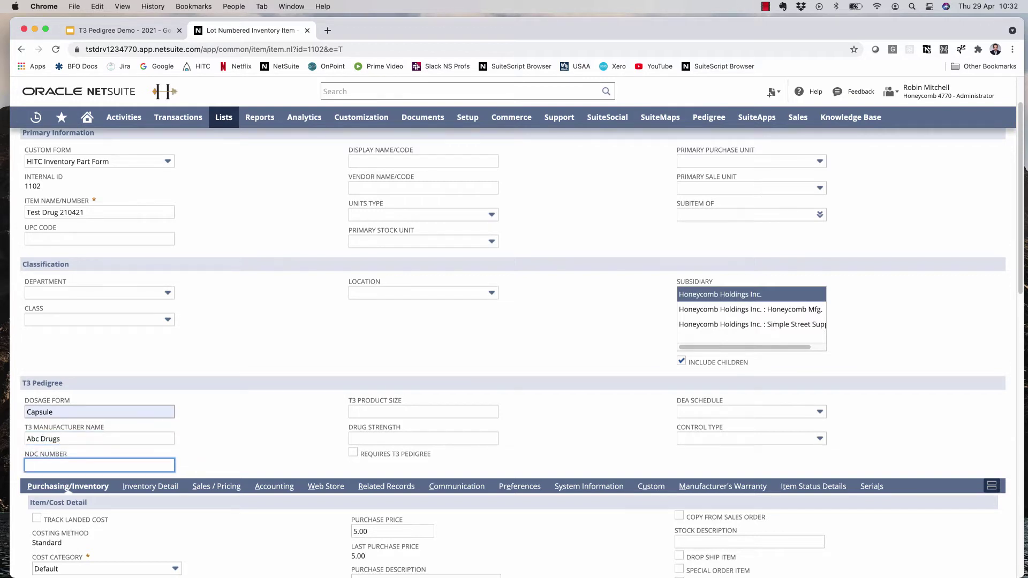
type("1234")
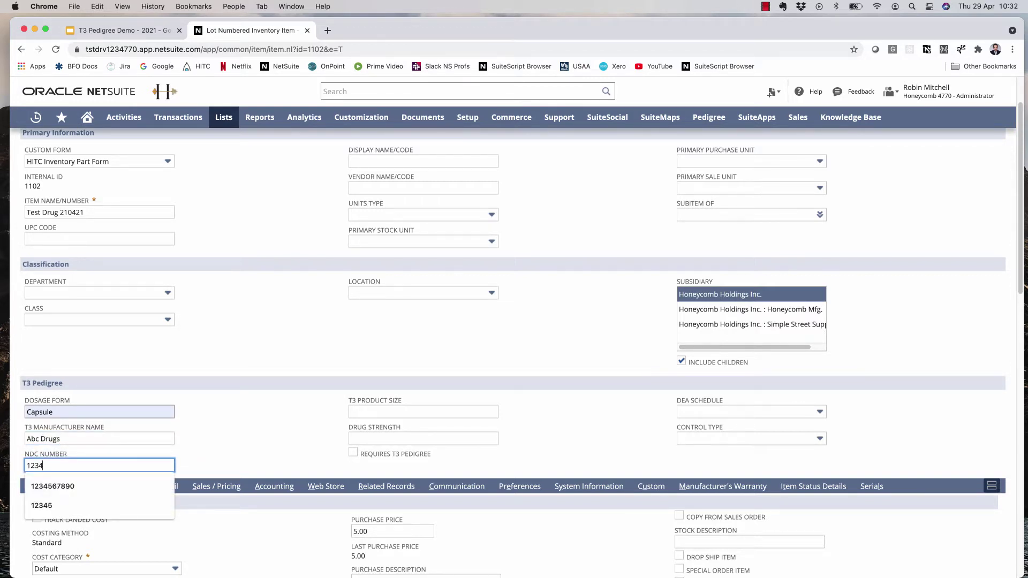
key("Tab")
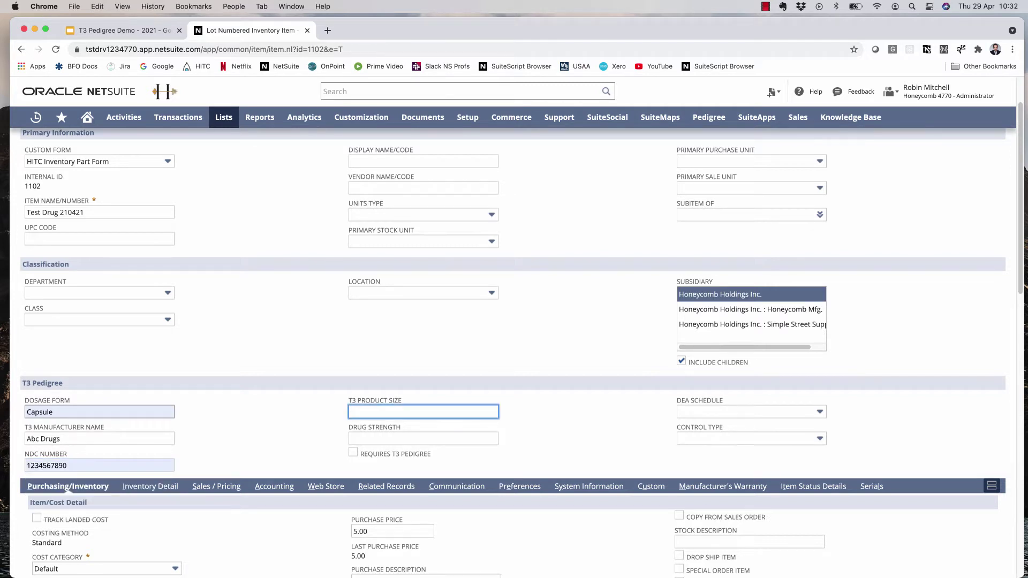
type("50")
key("Tab")
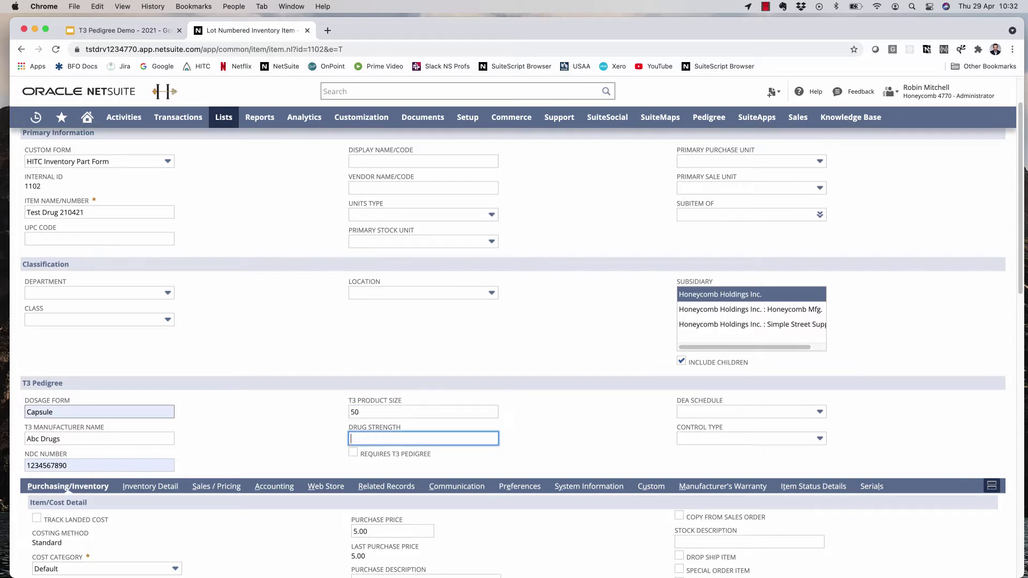
type("100mg")
key("Tab")
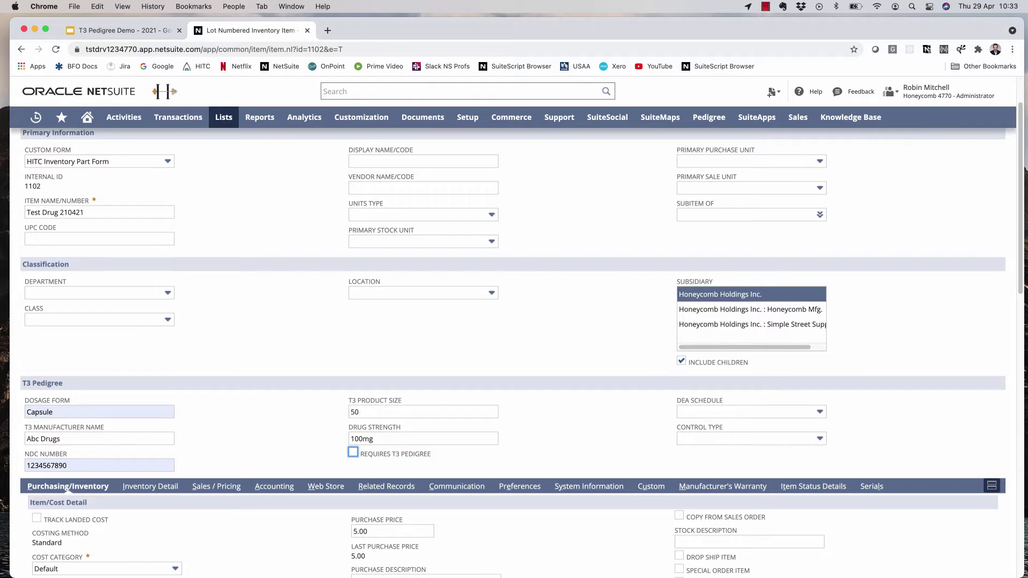
- Mark the test drug as requiring a T3 pedigree and save the item record
key("space")
key("Tab")
key("Tab")
key("Tab")
scroll(513, 342, "up", 2)
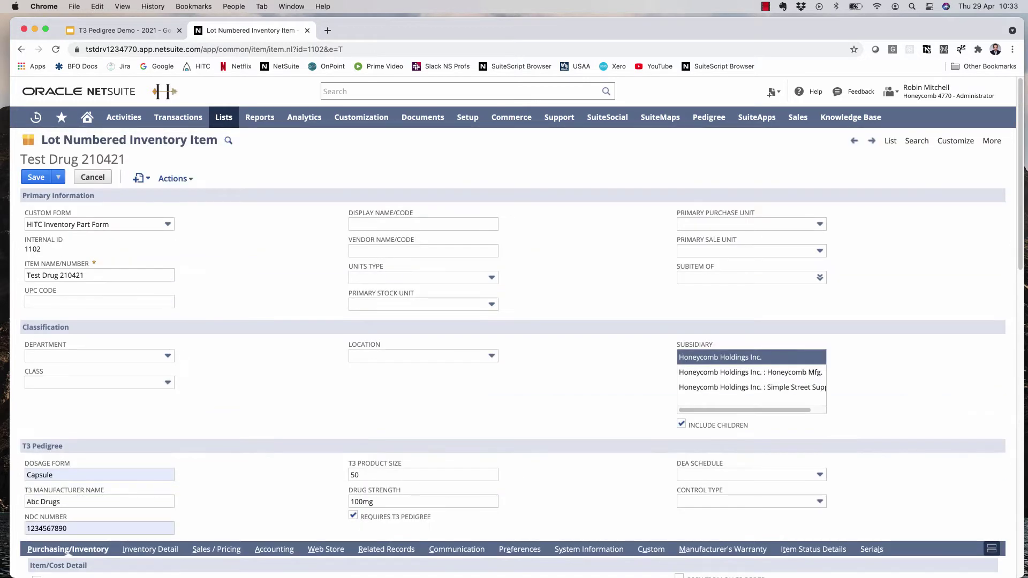
left_click(36, 177)
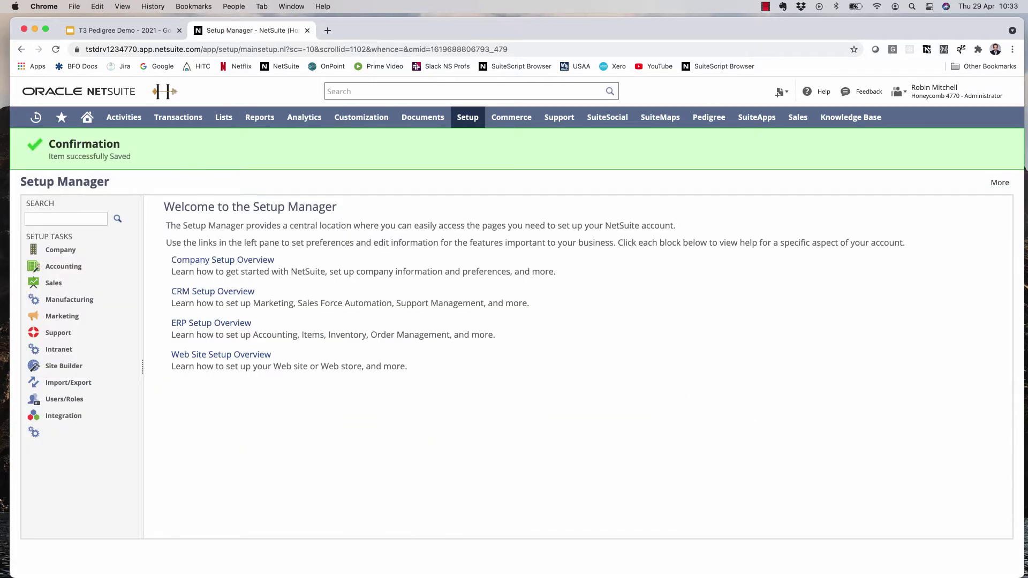
- Start a purchase order for vendor Bayer Health Care, dated 4/28/2021, with location 01: San Francisco
type("vendor: bayer")
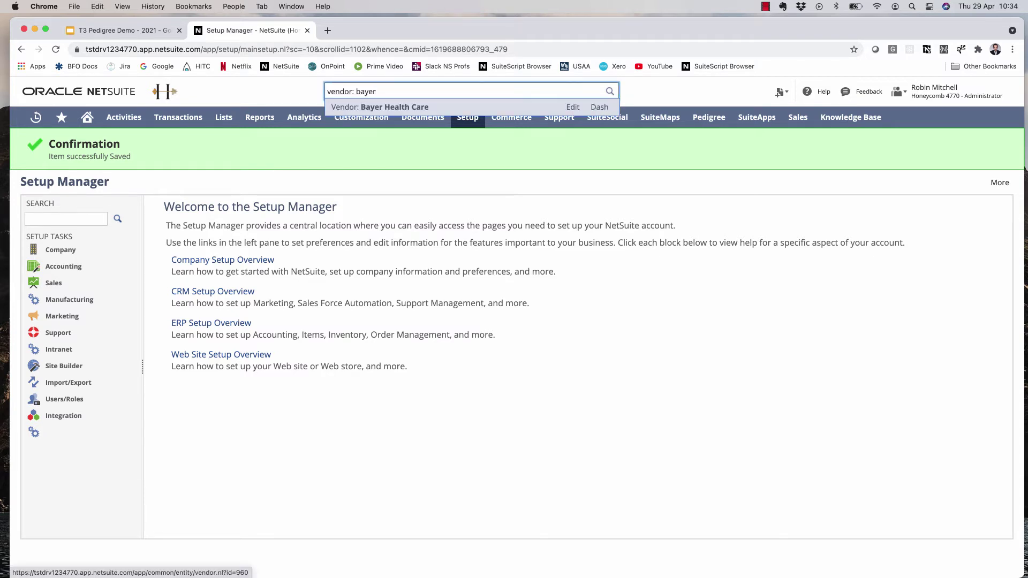
key("Return")
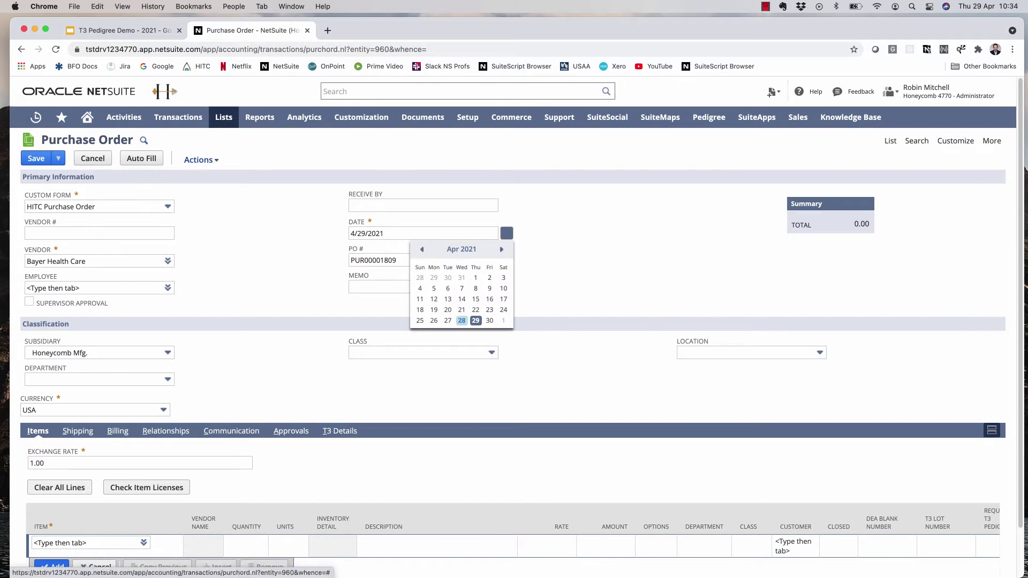
left_click(751, 353)
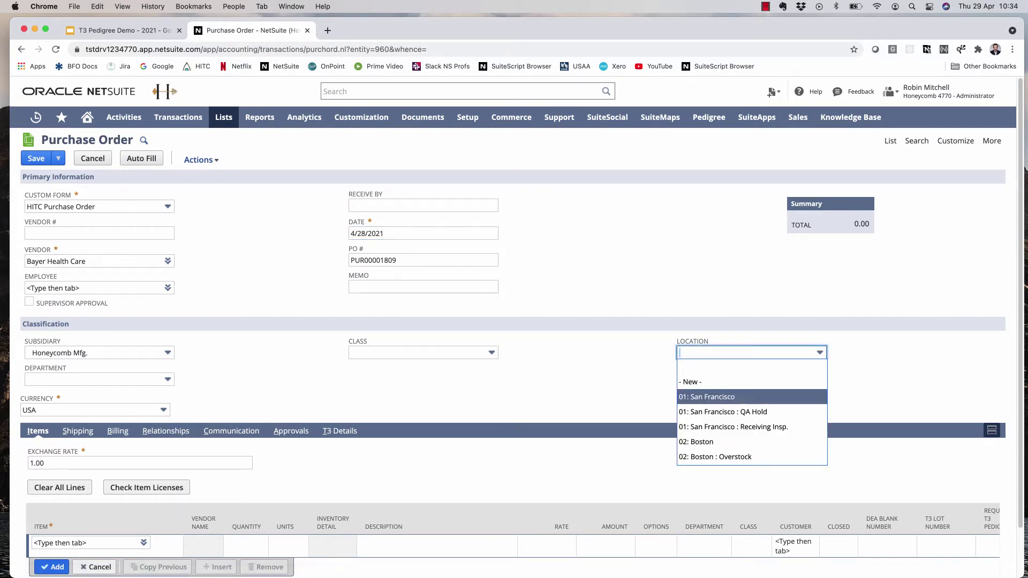
left_click(707, 396)
- Add a line for Test Drug 210421 with quantity 50 and save the purchase order
scroll(513, 353, "down", 2)
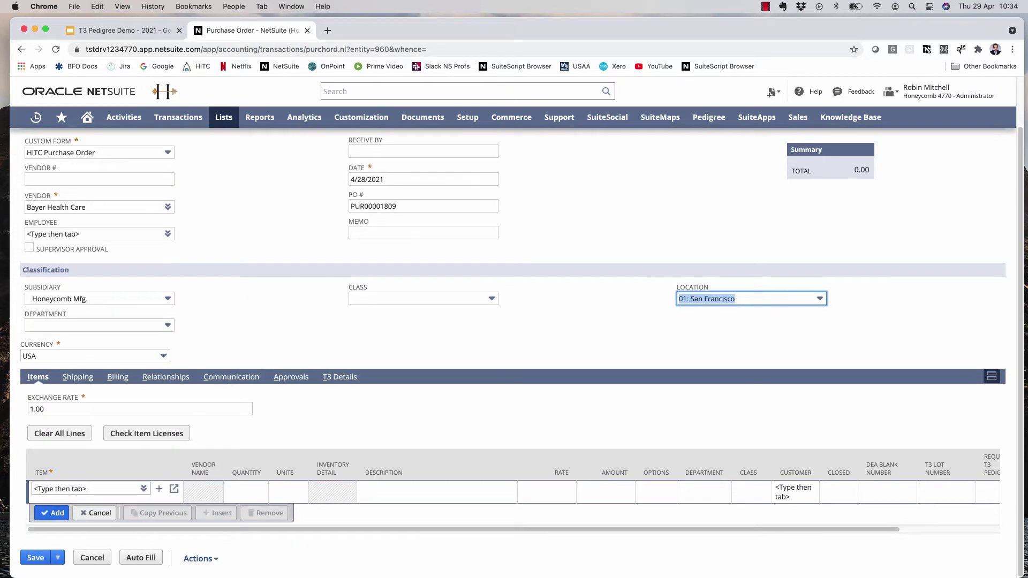
left_click(86, 489)
type("test drug")
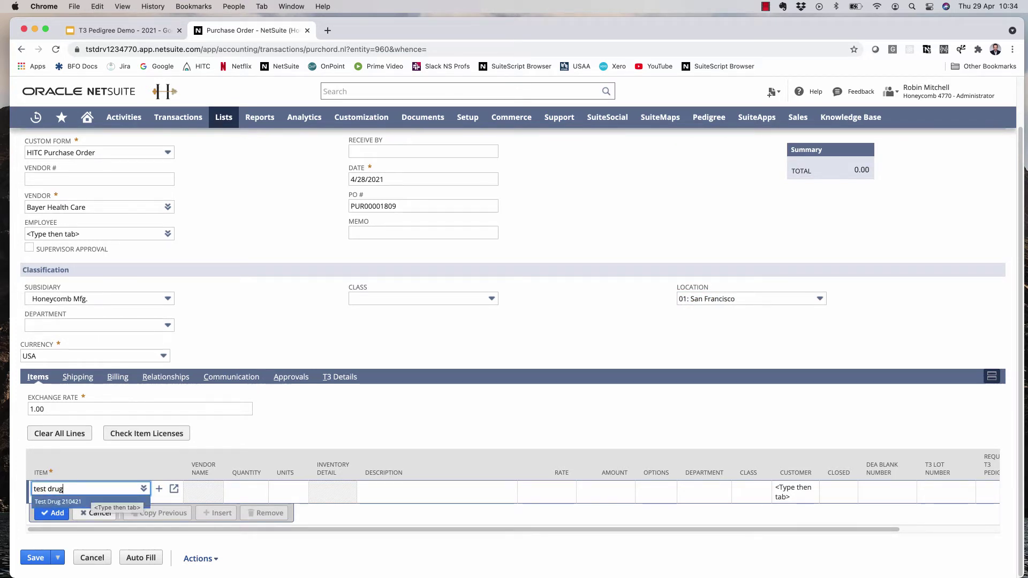
key("Tab")
type("50")
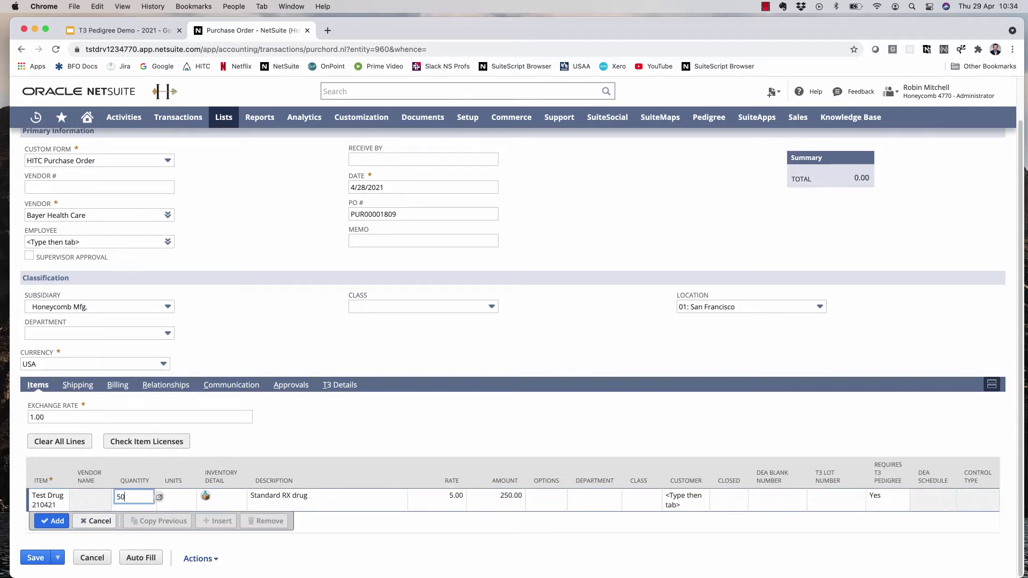
key("Return")
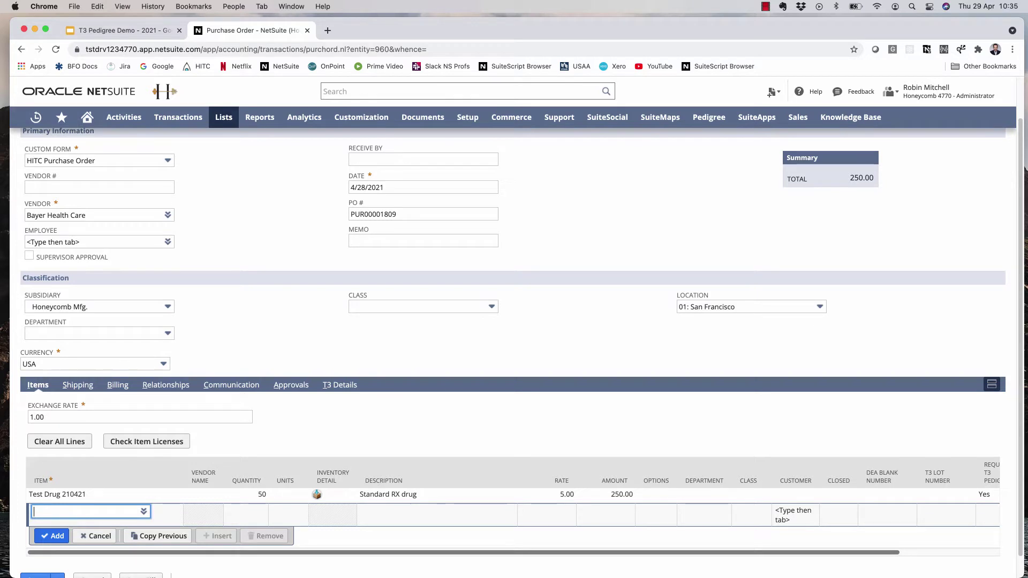
left_click_drag(464, 552, 486, 552)
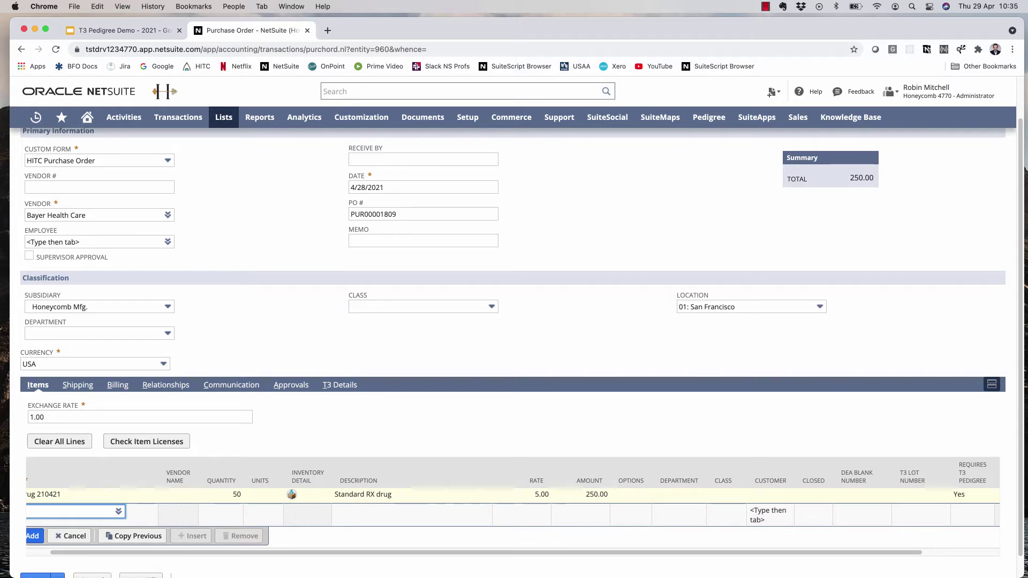
left_click_drag(455, 552, 432, 551)
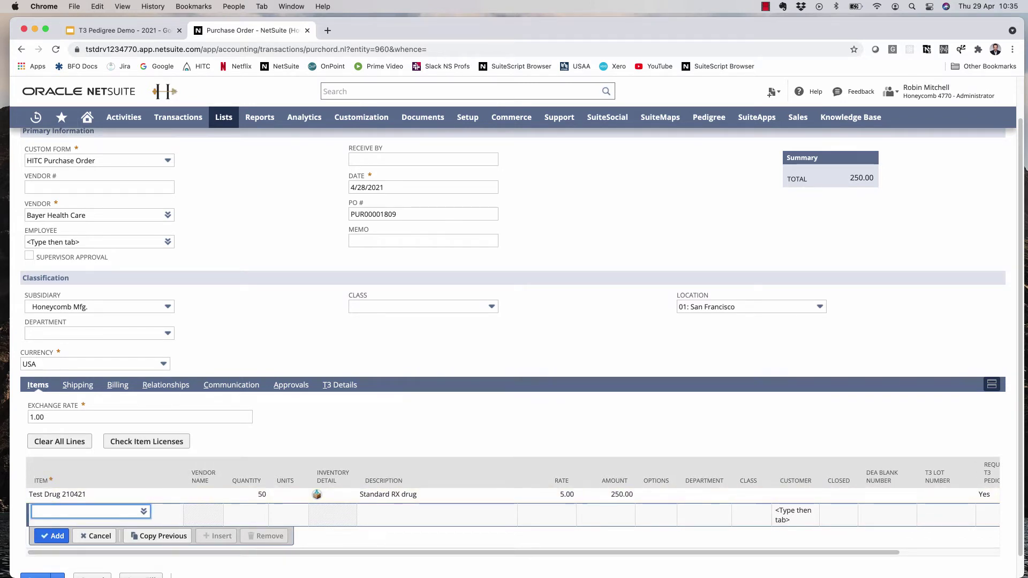
scroll(513, 353, "down", 1)
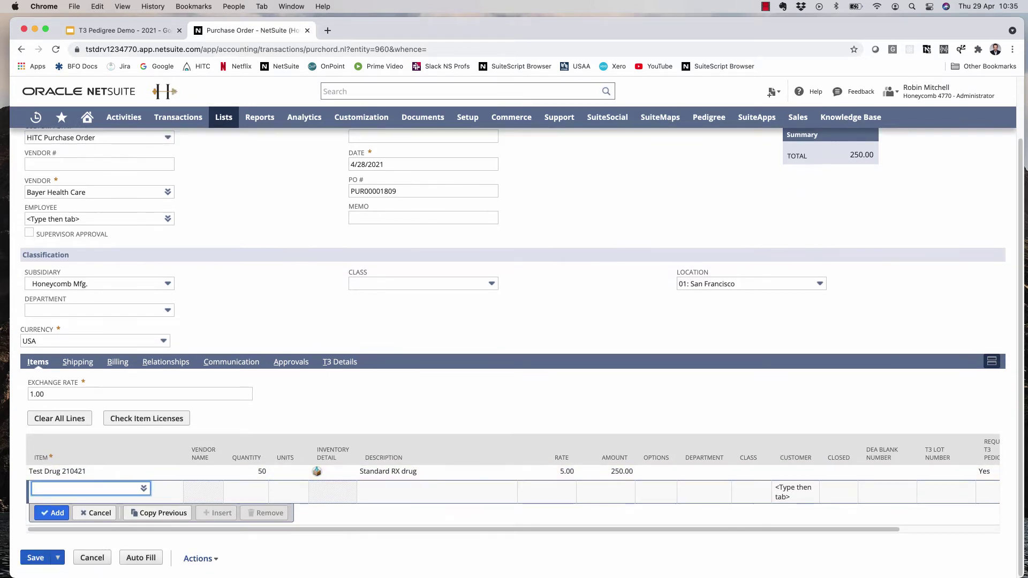
left_click(36, 557)
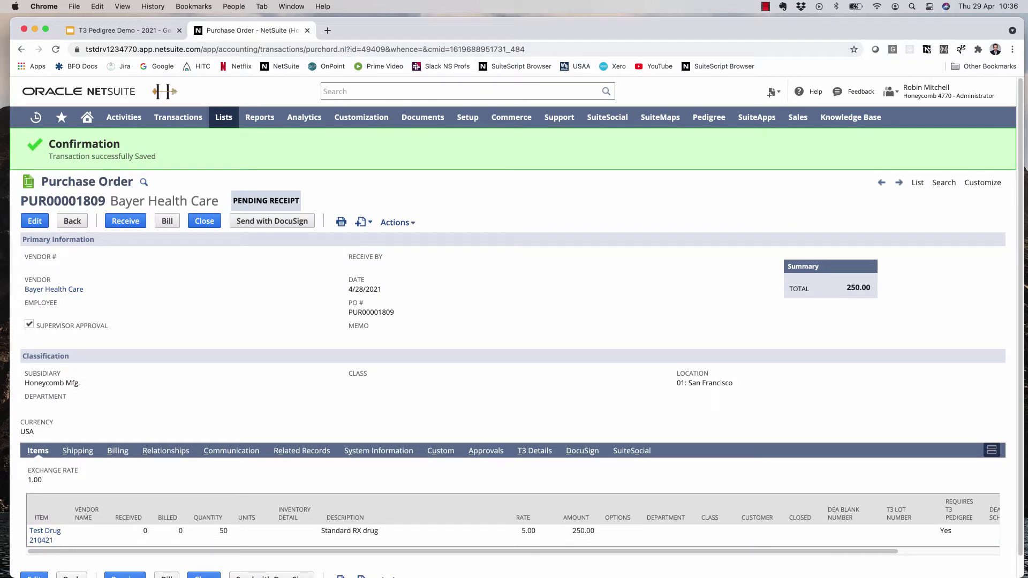
- Receive the purchase order and enter lot number 210429a in the inventory detail of Test Drug 210421
left_click(126, 221)
scroll(125, 221, "down", 1)
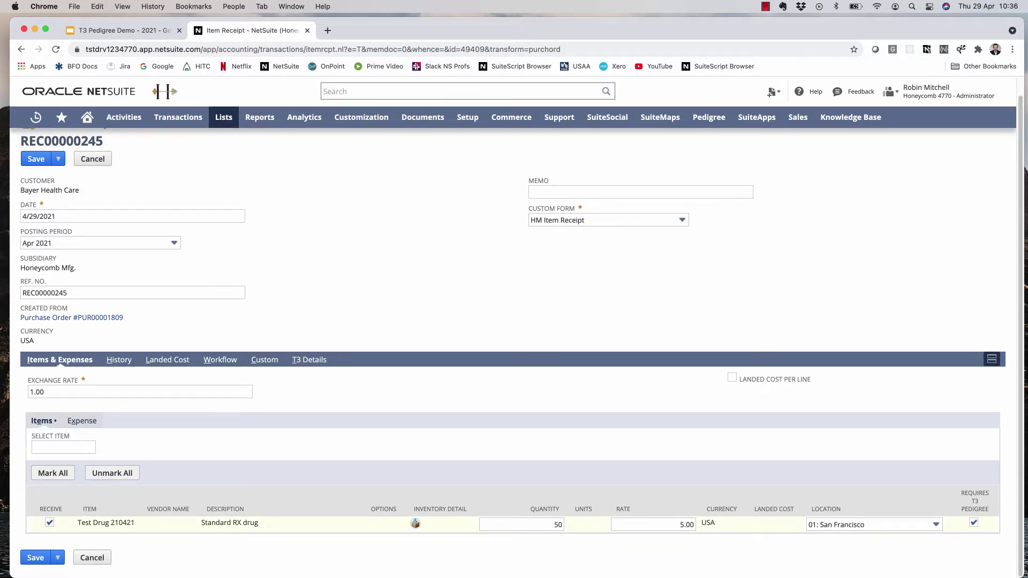
left_click(416, 524)
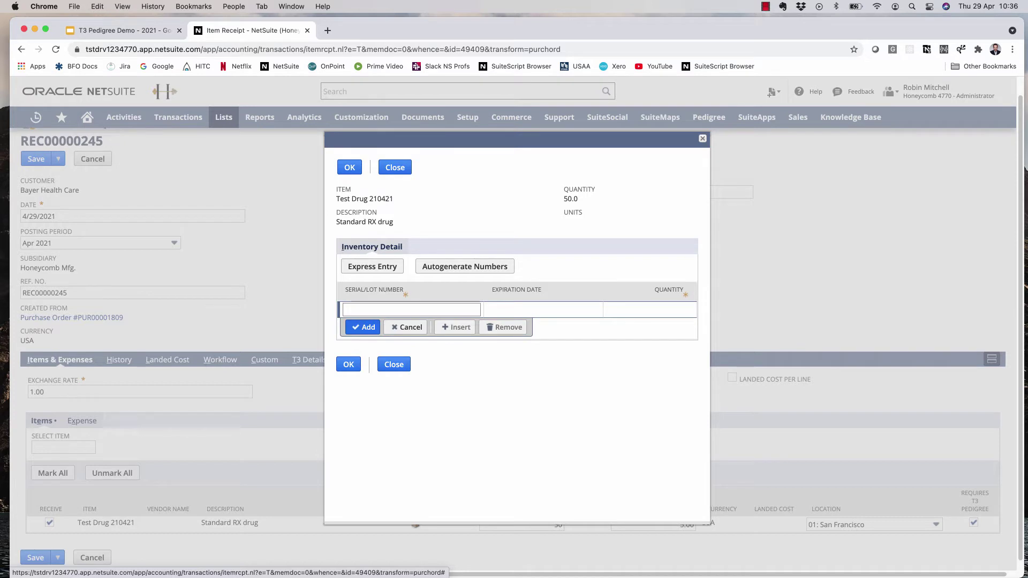
left_click(411, 309)
type("2")
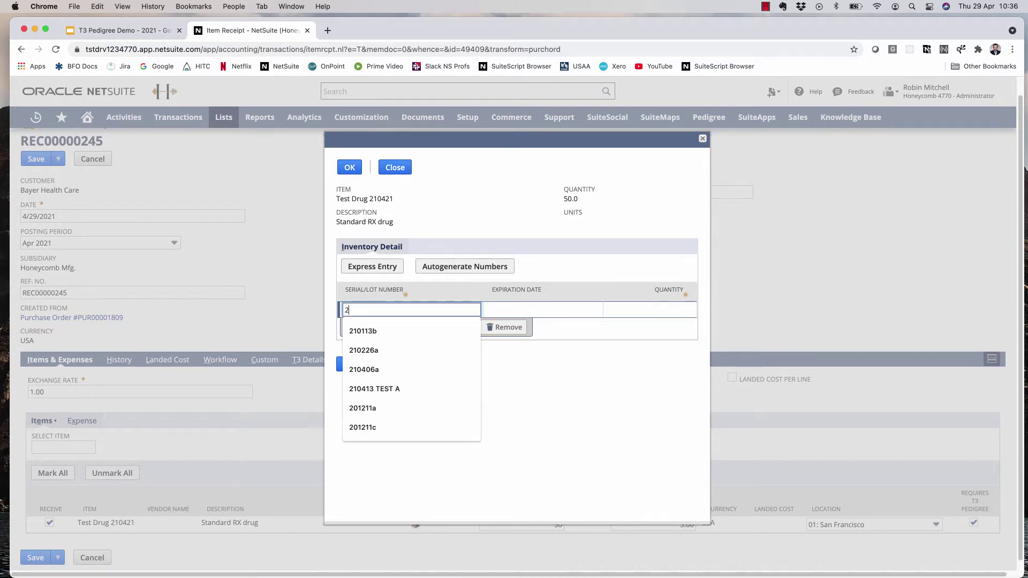
type("10429")
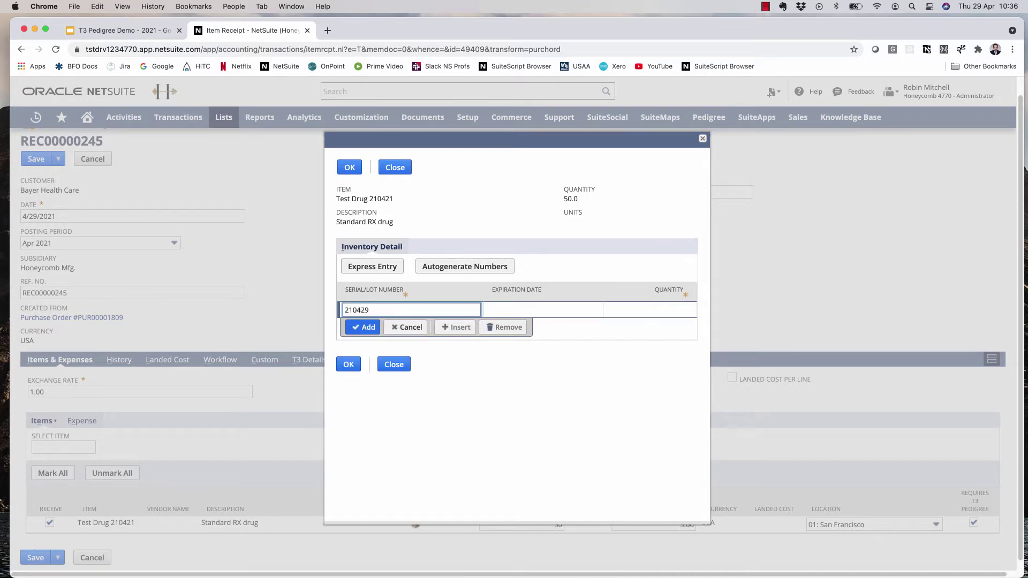
type("a")
- Give the lot an expiration date of 4/29/2022 and a quantity of 50, and save the item receipt
key("Tab")
type("4/29/2021")
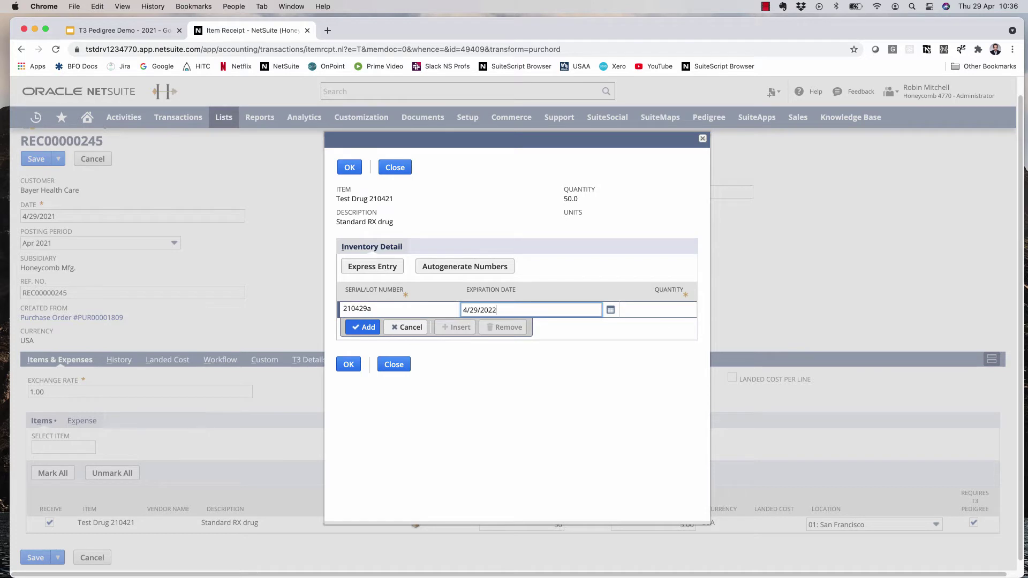
key("Tab")
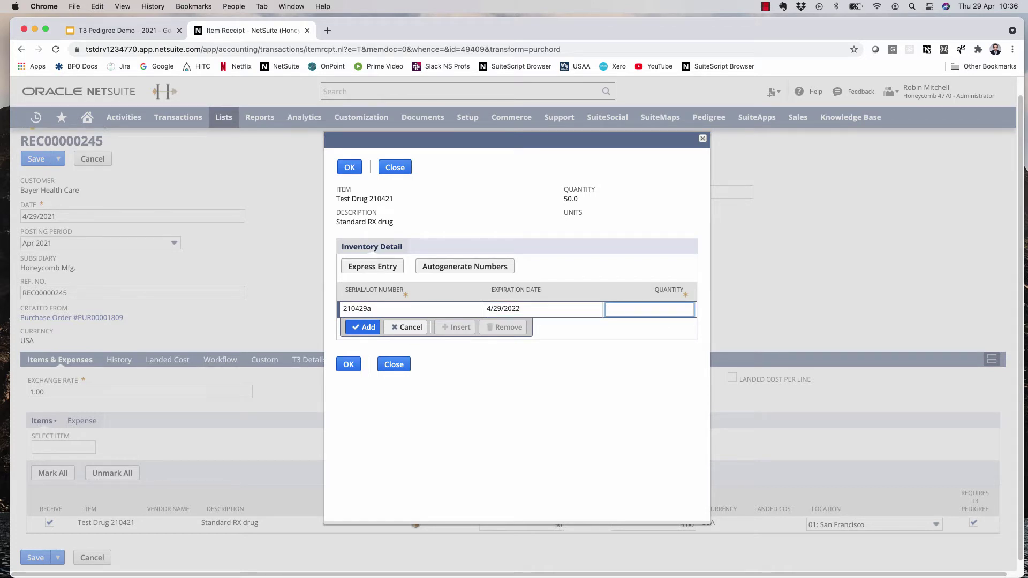
type("50")
key("Return")
key("Return")
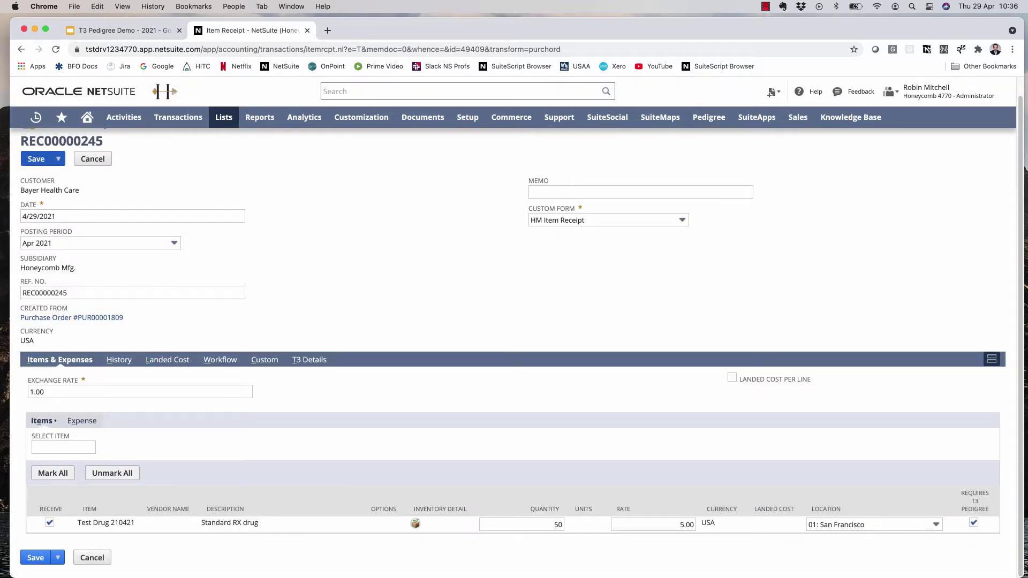
left_click(36, 159)
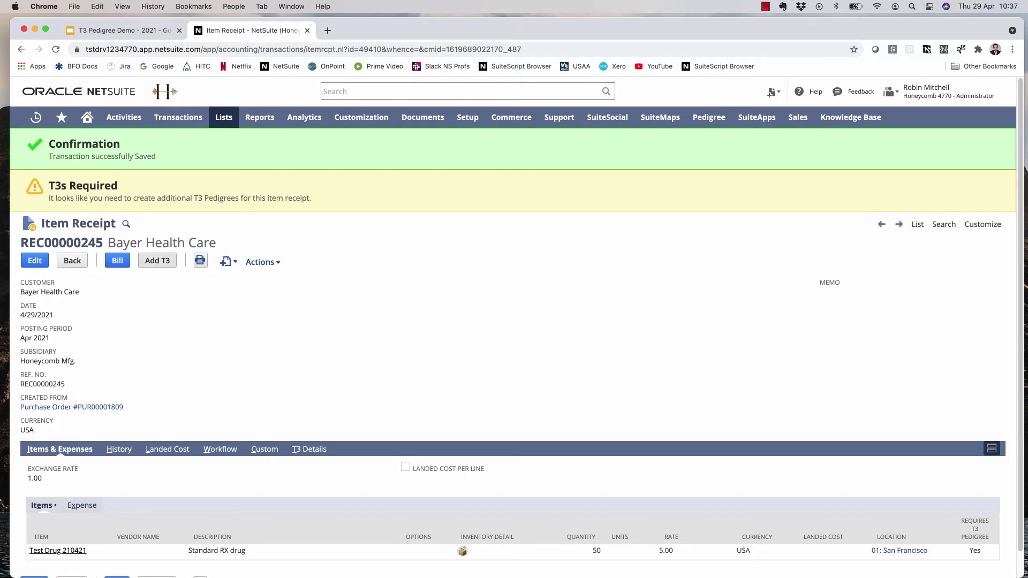
- Add a T3 drug pedigree from the item receipt and open its custom form for editing in a new tab
left_click(157, 260)
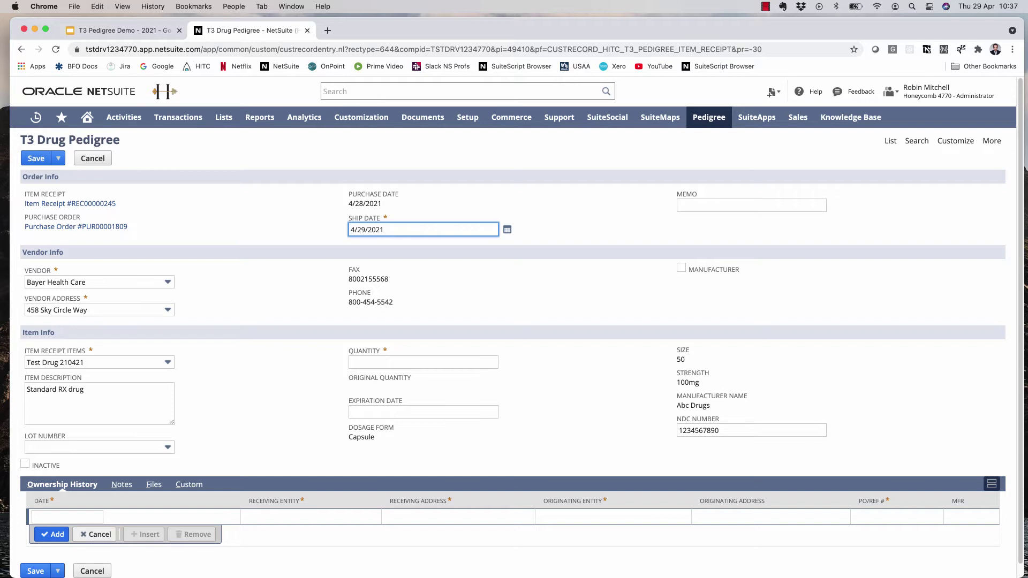
left_click(189, 484)
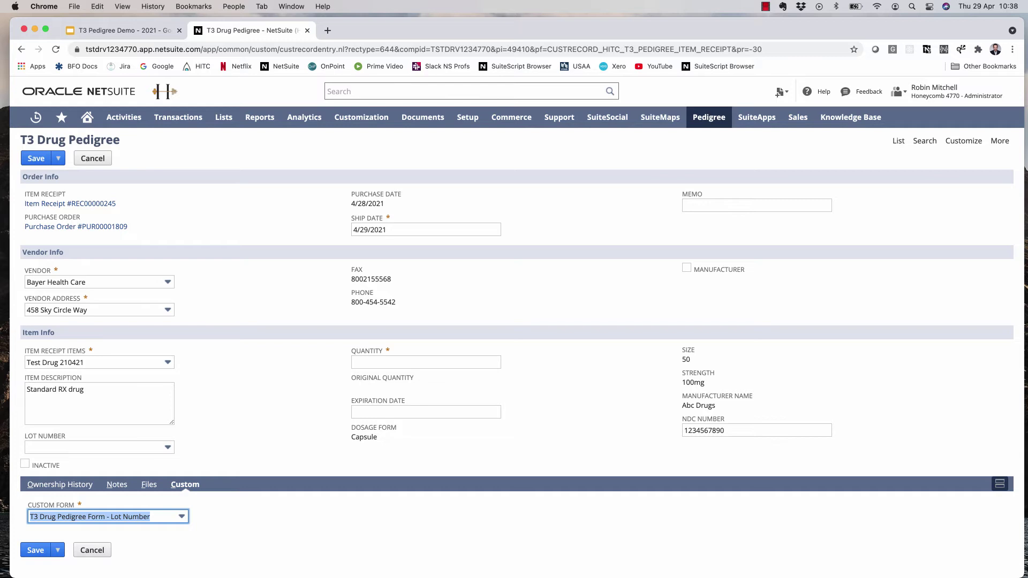
left_click(958, 157, "super")
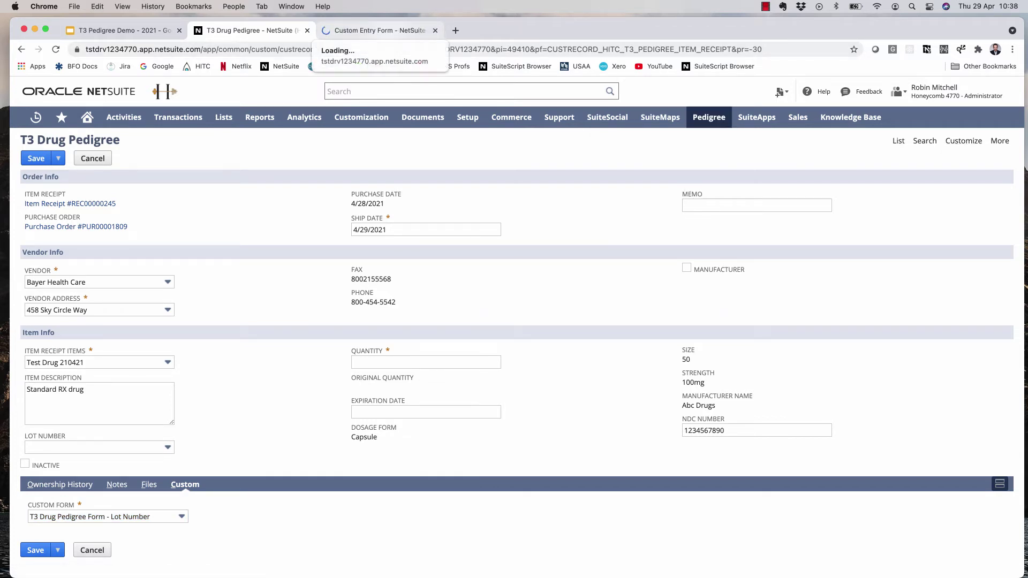
left_click(377, 30)
- Choose HITC T3 Drug Pedigree PDF/HTML Template as the form's print template and return to the pedigree record
left_click(100, 289)
key("Down")
key("Down")
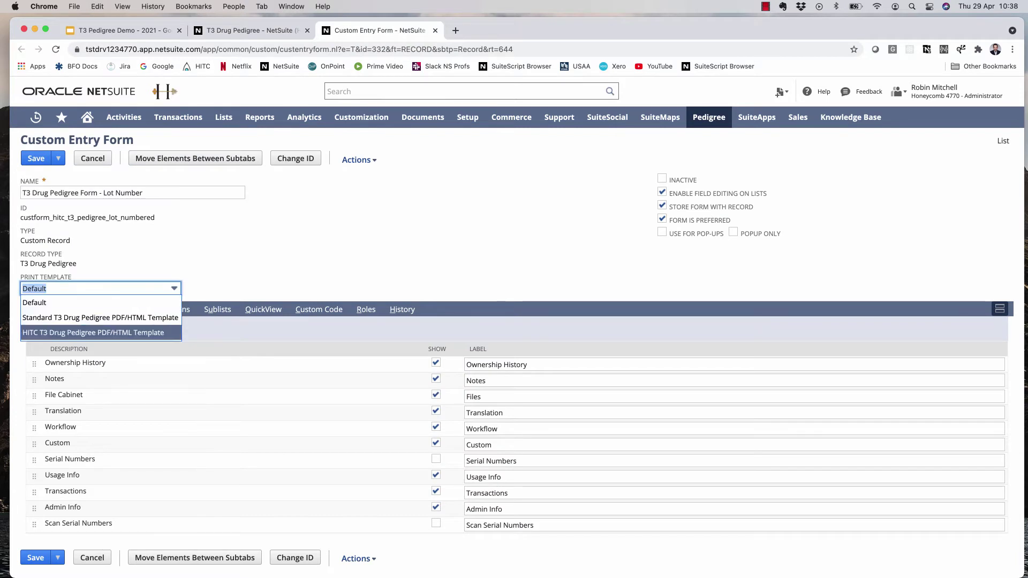
key("Return")
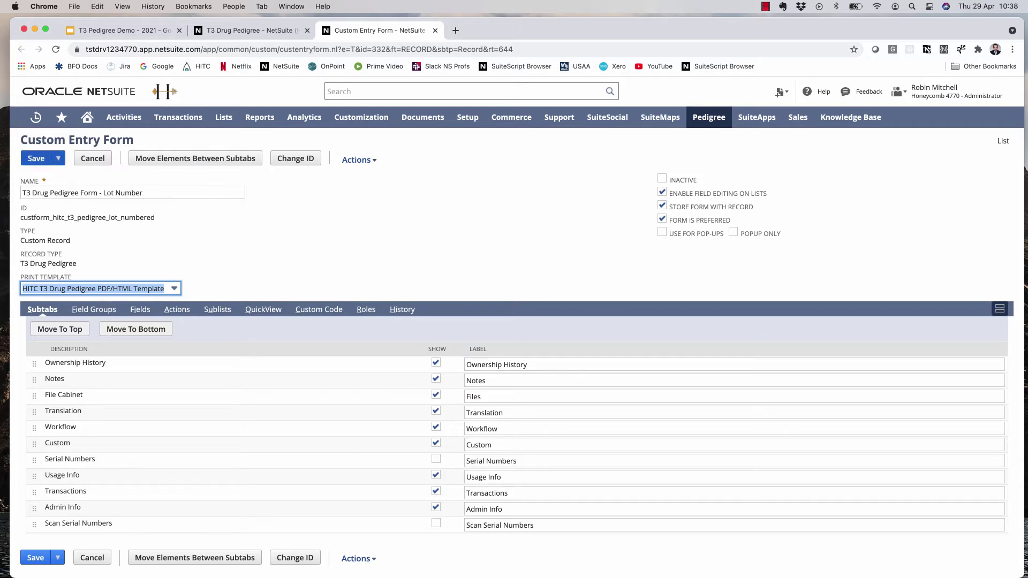
key("super+w")
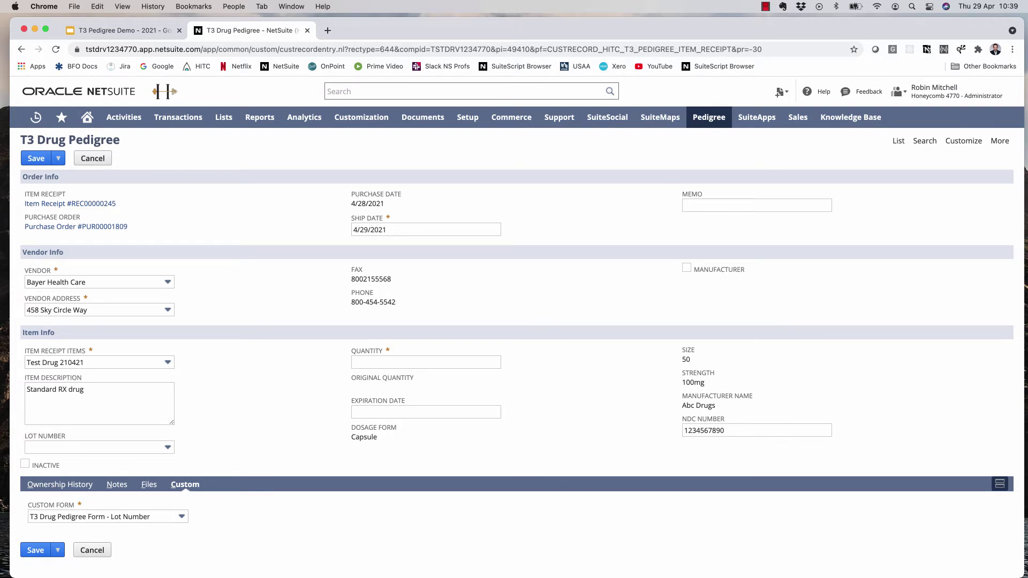
- Select lot number 210429a for the pedigree, show its ownership history and mark the vendor as manufacturer
left_click(99, 447)
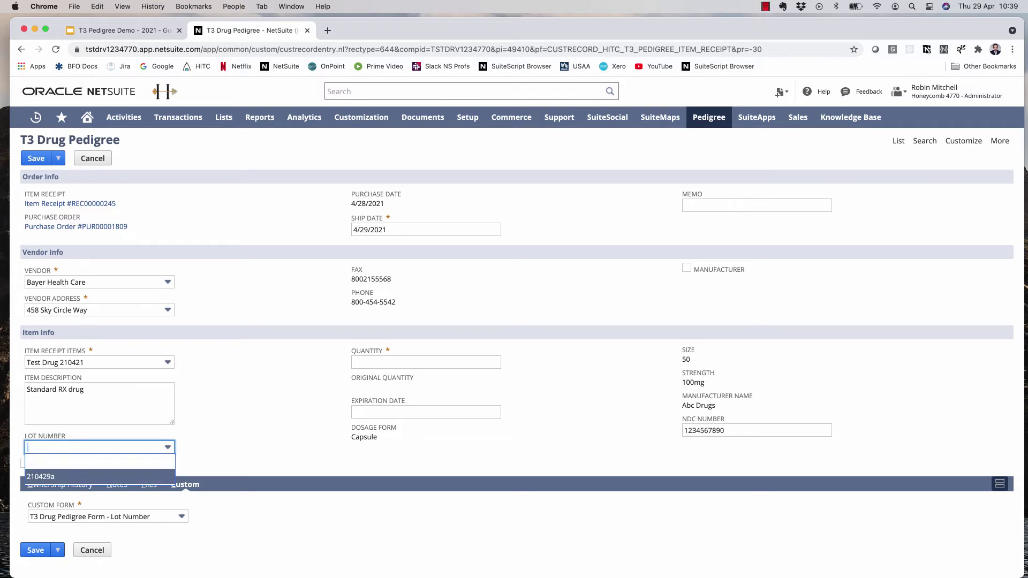
key("Return")
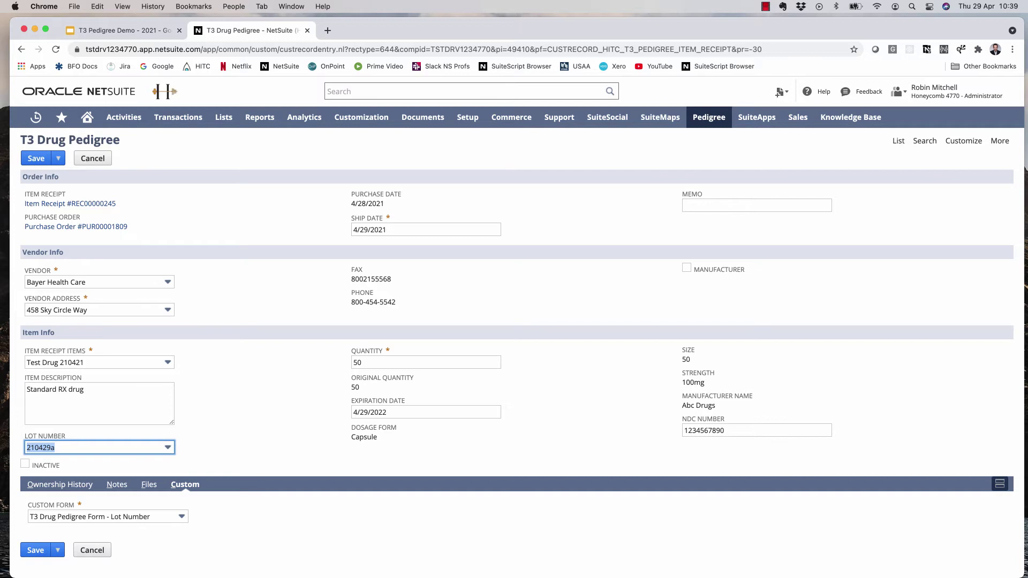
left_click(59, 484)
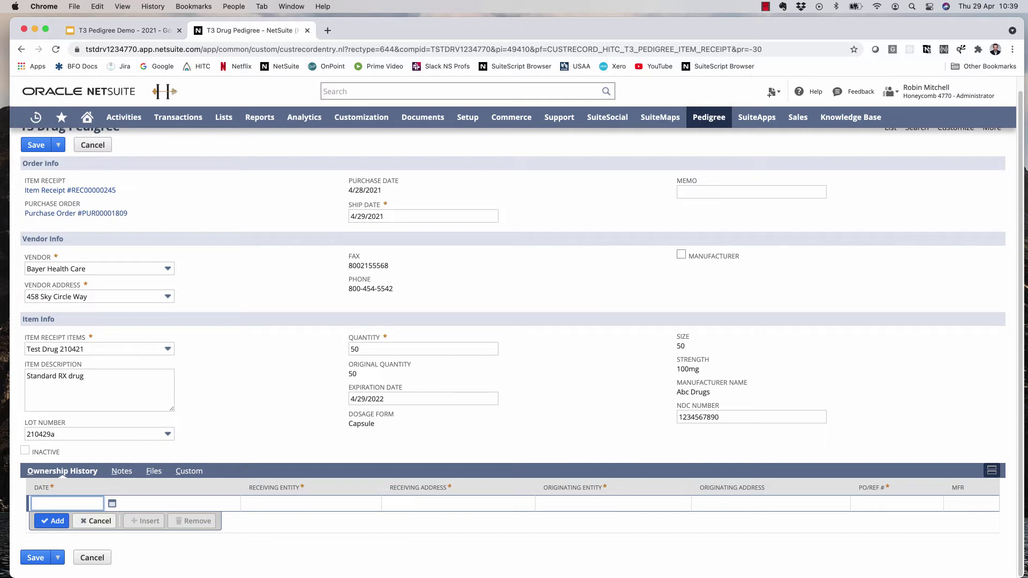
left_click(681, 255)
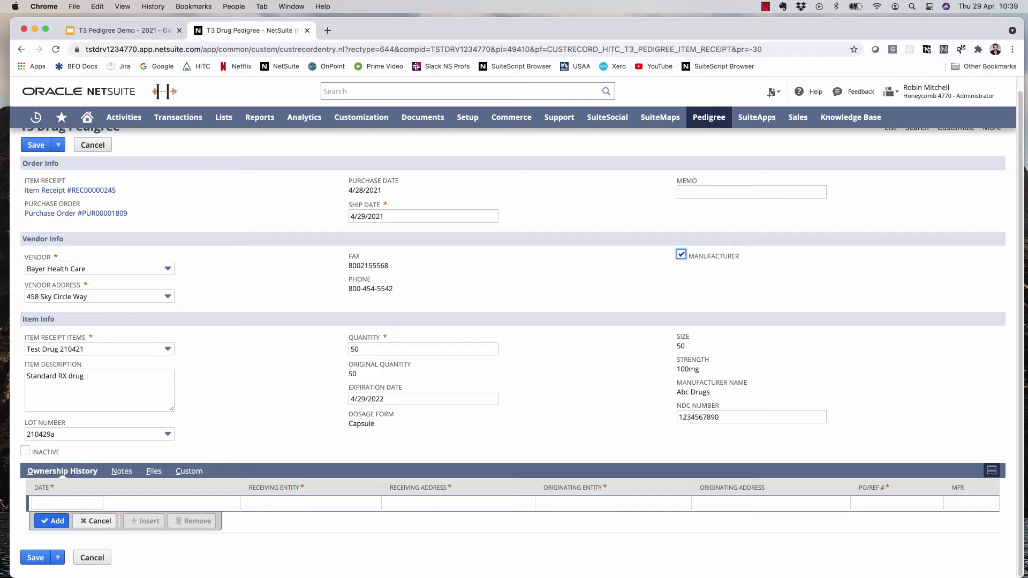
- Clear the vendor's manufacturer mark and start an ownership history line dated 4/22/2021
key("space")
left_click(67, 503)
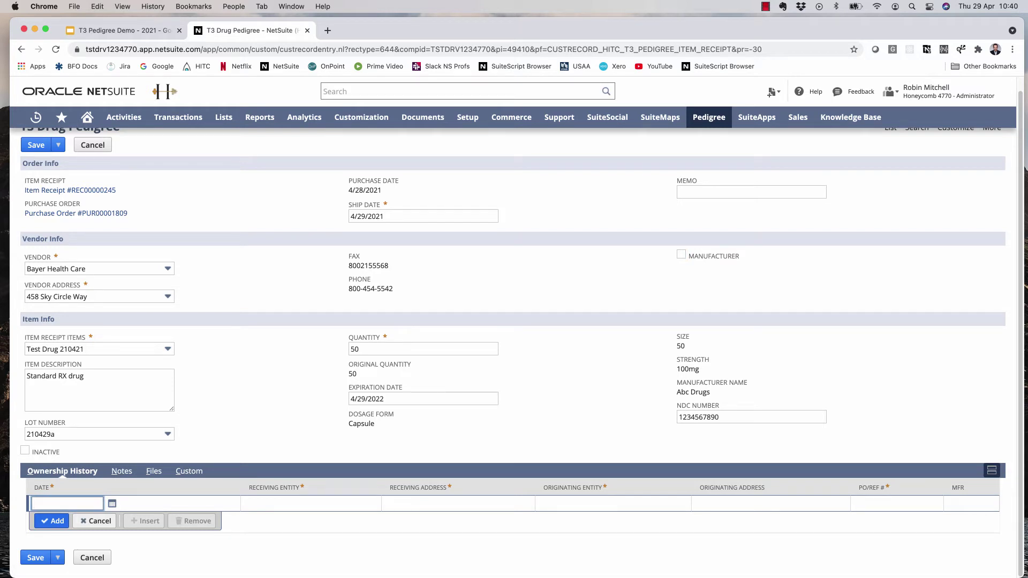
left_click(112, 503)
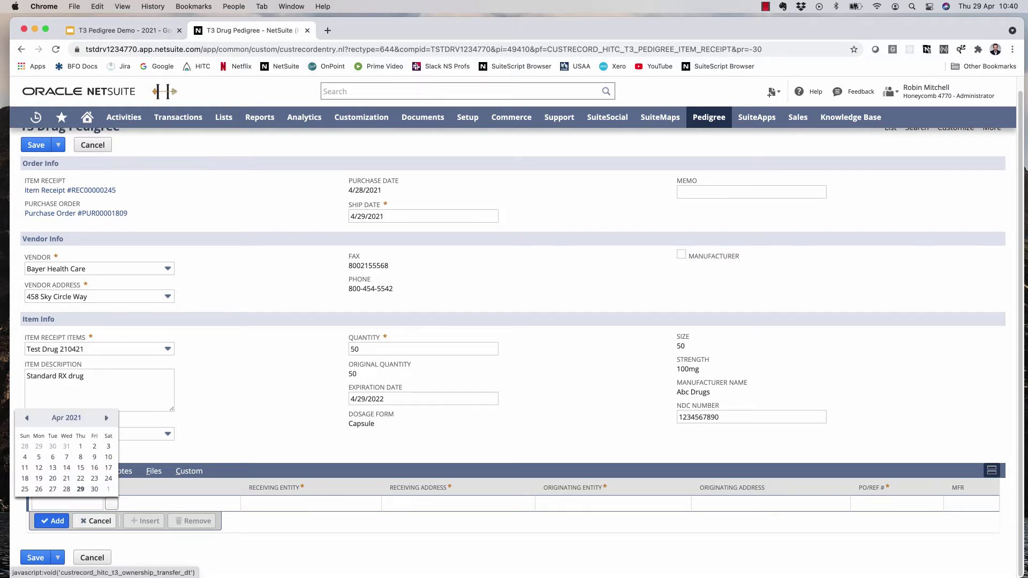
left_click(81, 477)
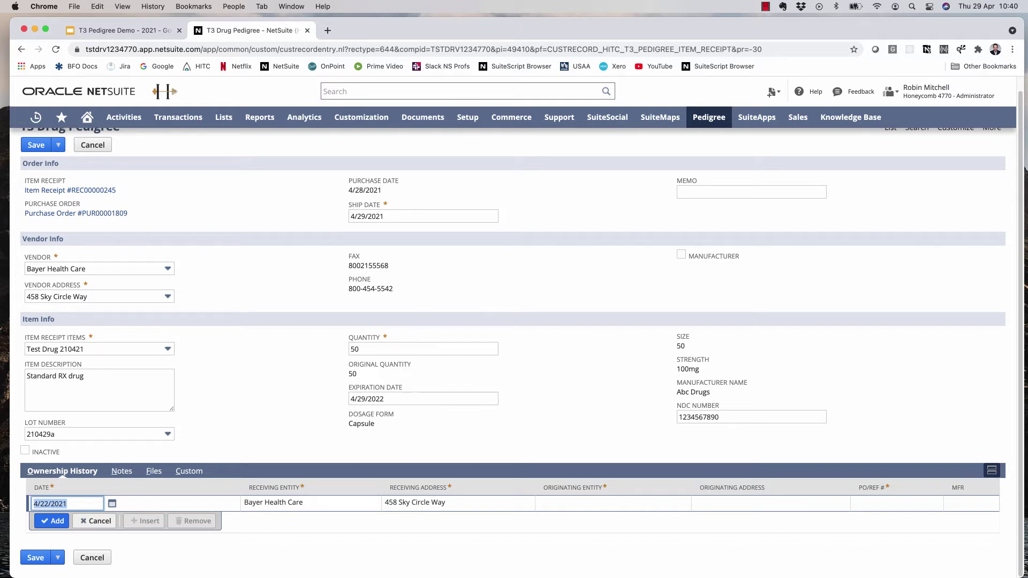
- Set AL Systems Ltd as the line's originating entity and choose its existing address as the originating address
left_click(612, 502)
left_click(505, 503)
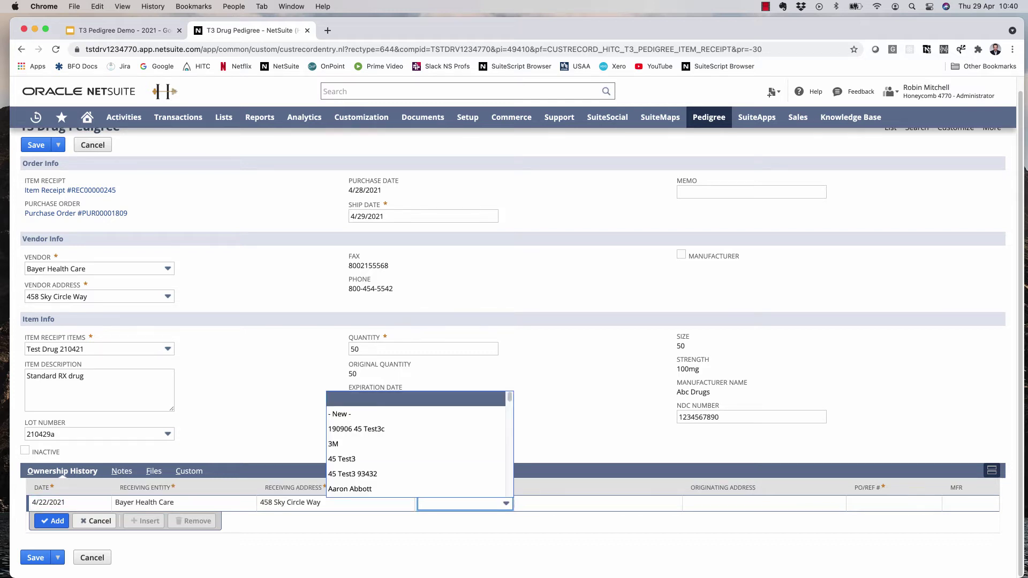
scroll(415, 459, "down", 4)
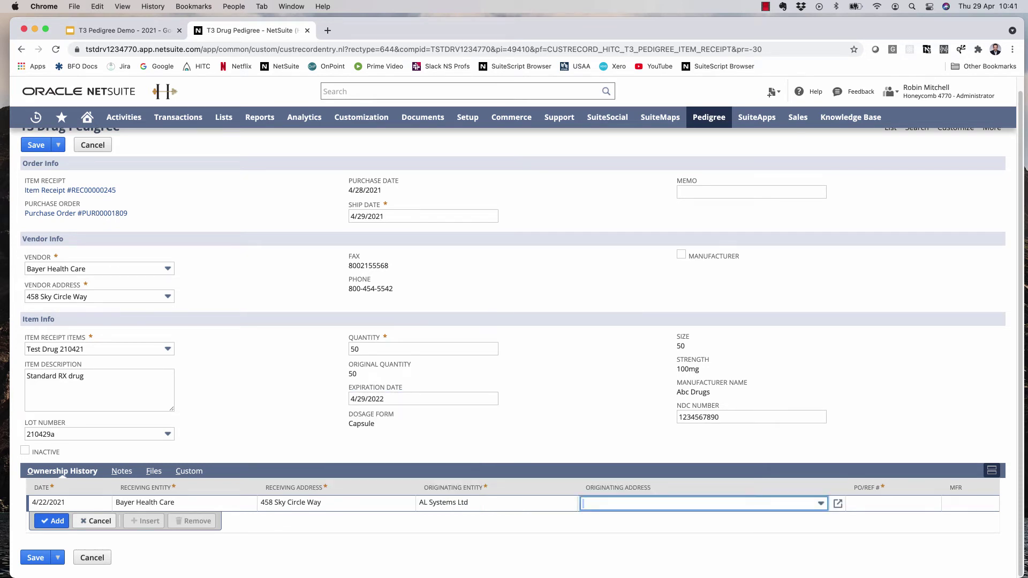
key("Down")
key("Down")
key("Down")
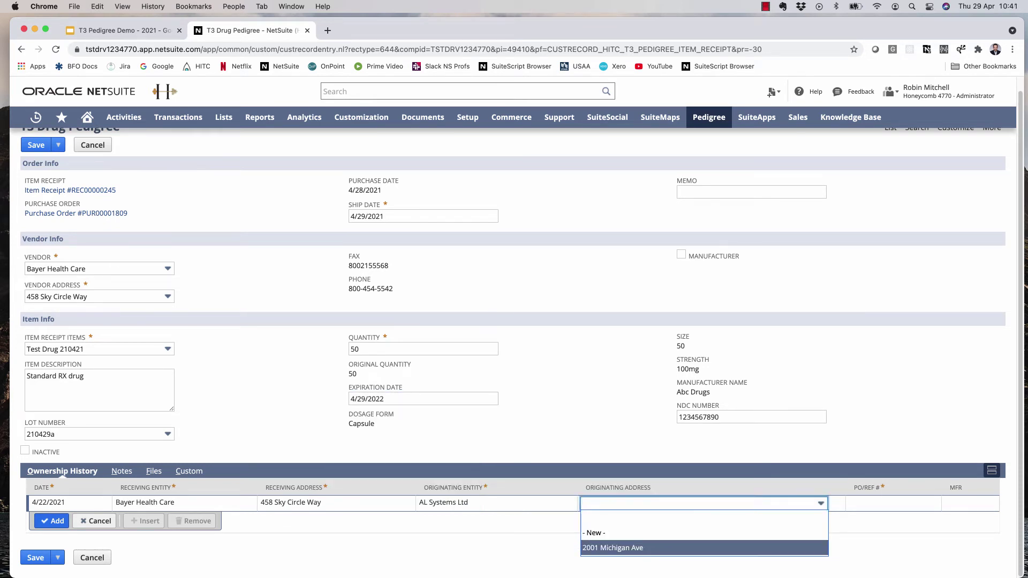
key("Return")
- Enter the PO/reference number for the AL Systems Ltd transfer and add the line to the ownership history
key("Tab")
type("1234")
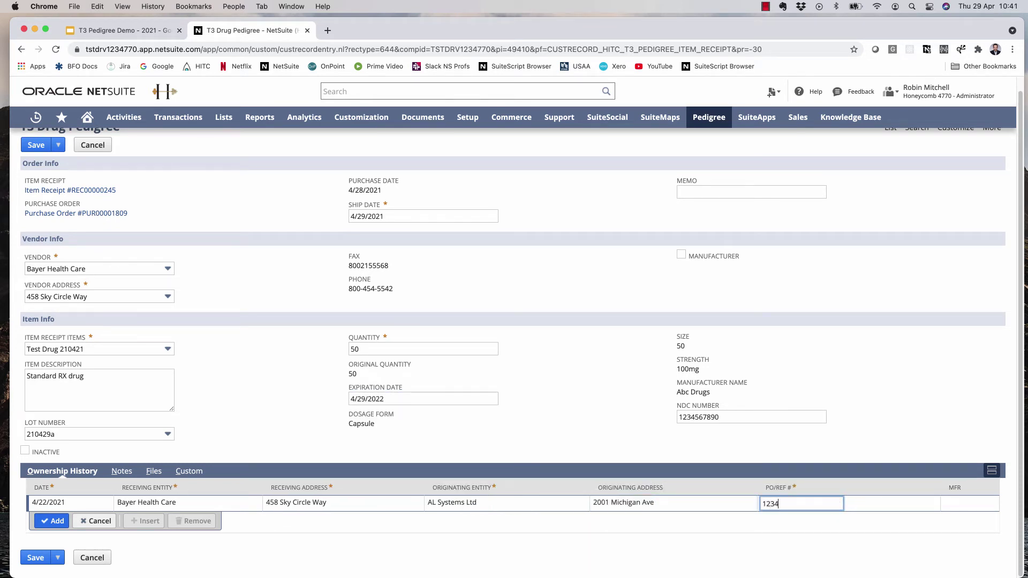
key("Return")
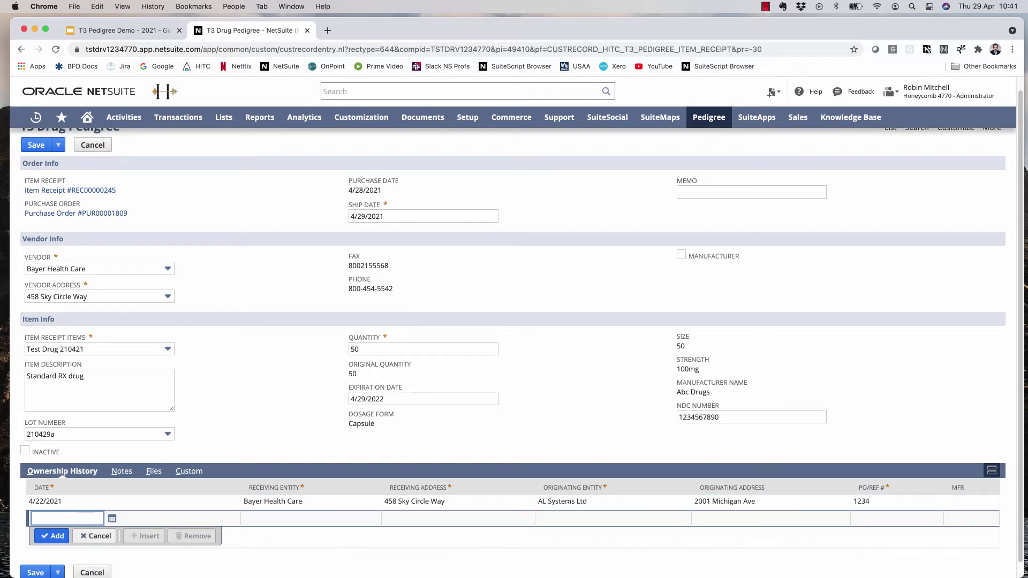
- Start a second ownership history line dated 4/15/2021 with Acera as the originating entity
left_click(112, 518)
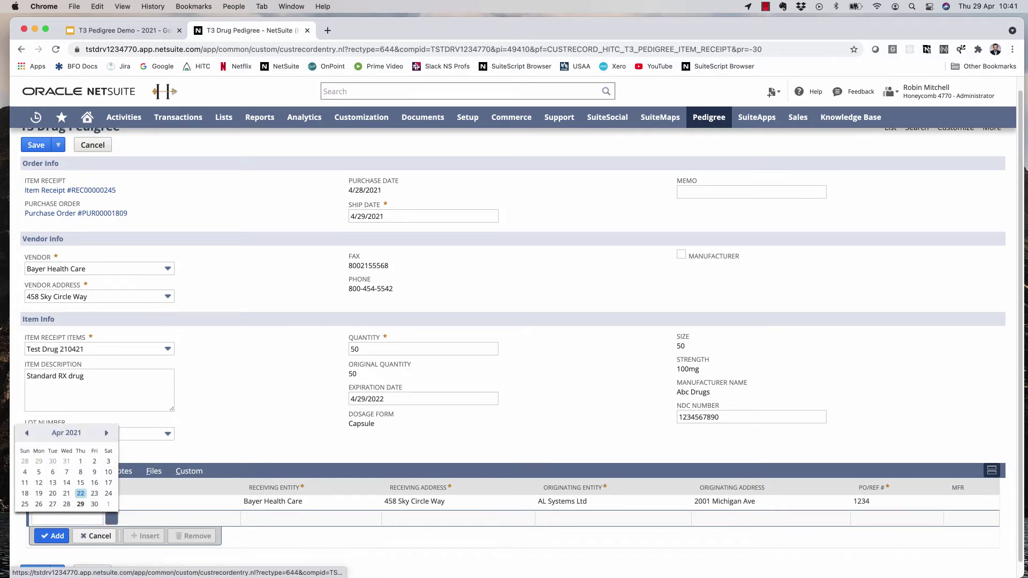
left_click(80, 483)
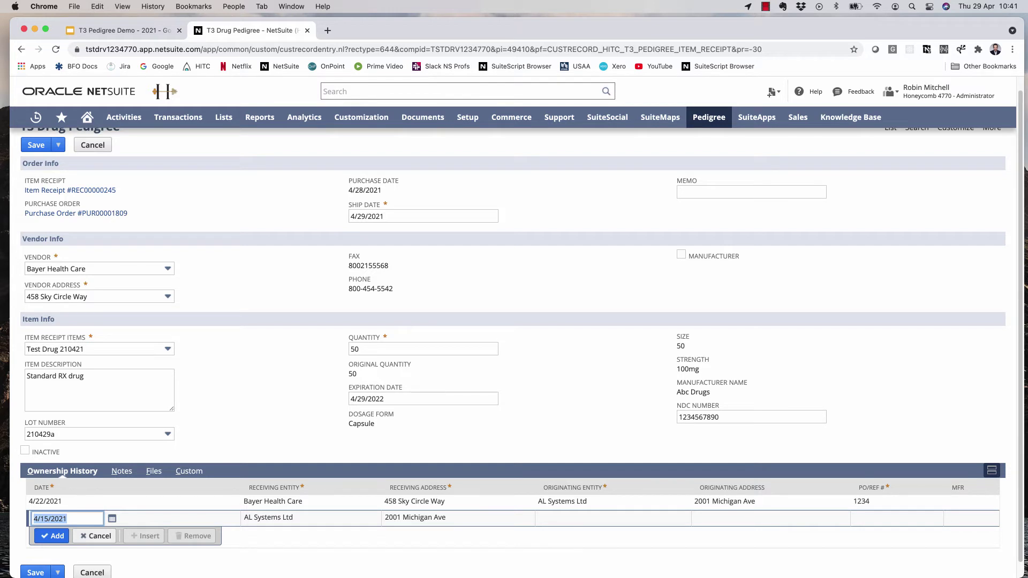
left_click(612, 518)
type("Acera")
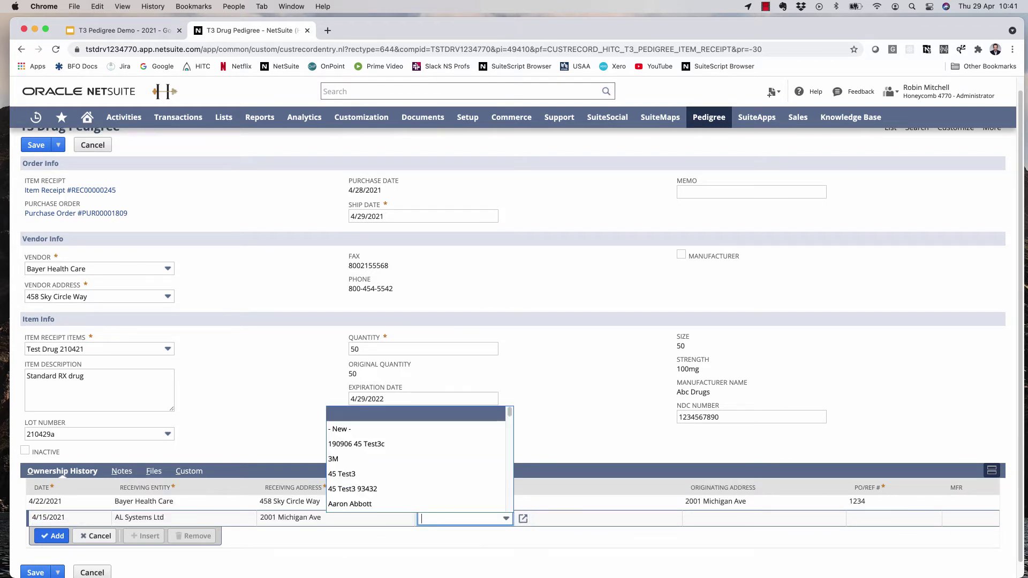
key("Tab")
- Choose to create a new T3 address as Acera's originating address
key("Down")
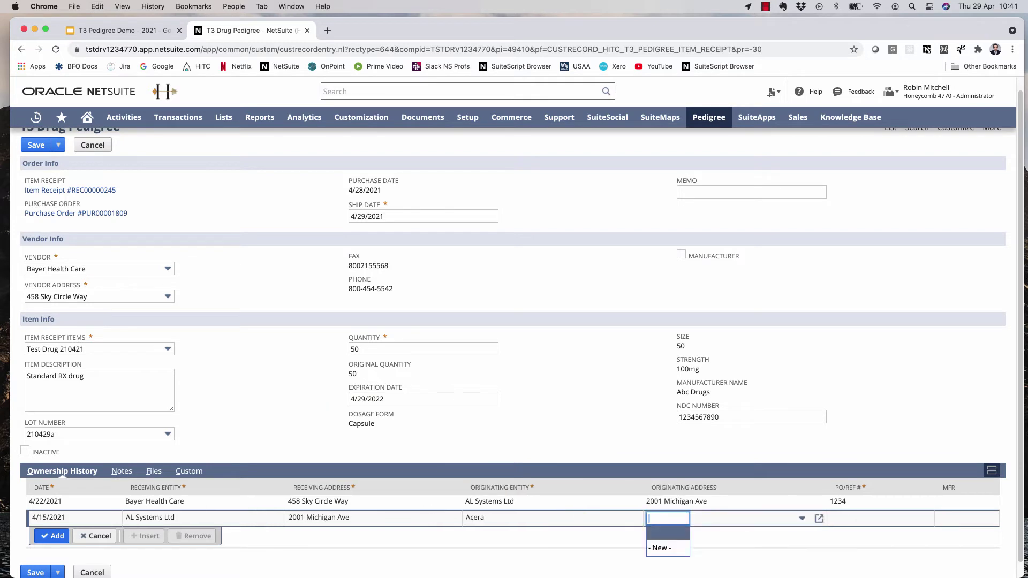
key("Escape")
key("Down")
key("Down")
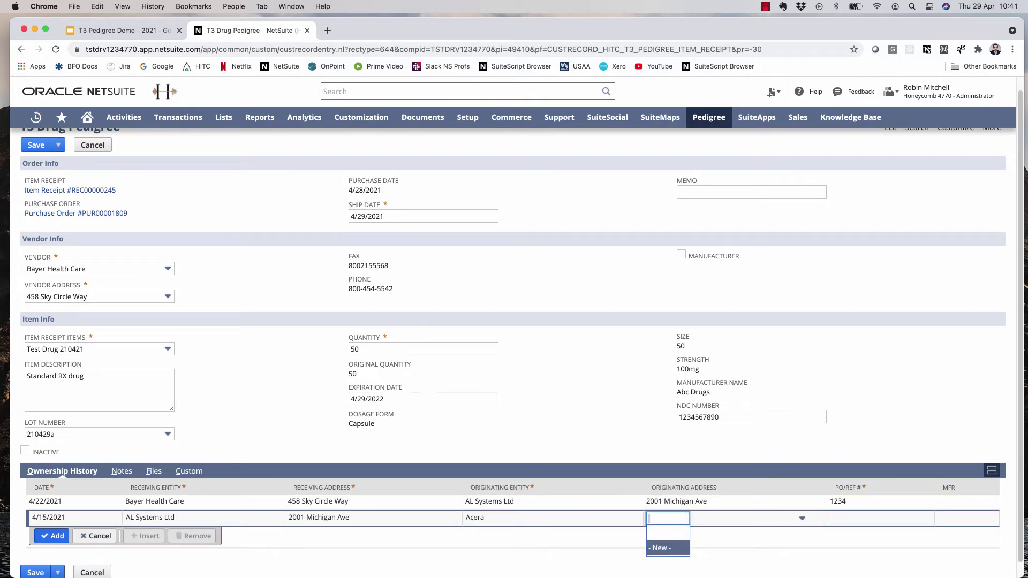
key("Return")
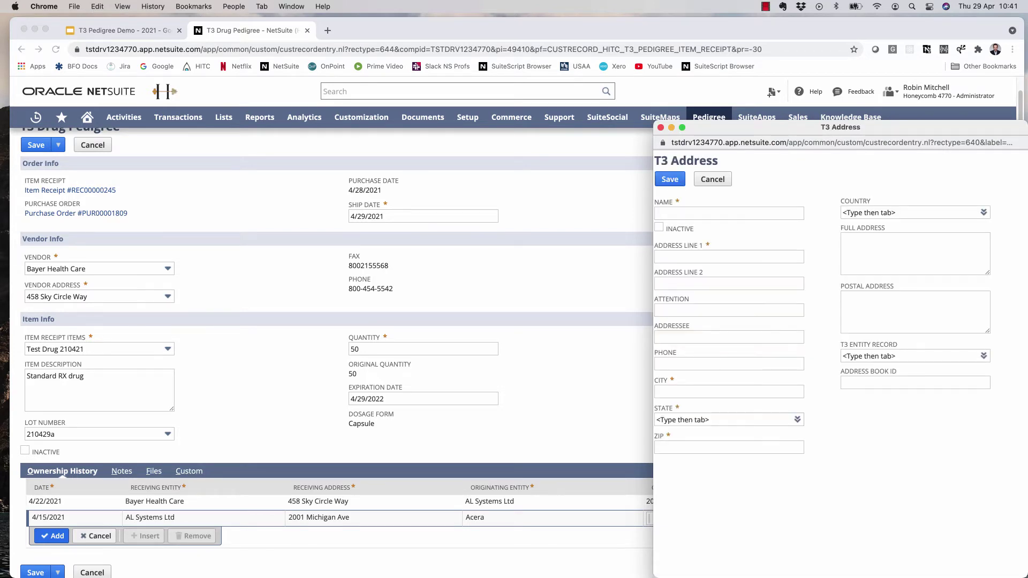
- Enter Acera's street address in address line 1 of the new T3 address
left_click(728, 257)
type("3 Infinite")
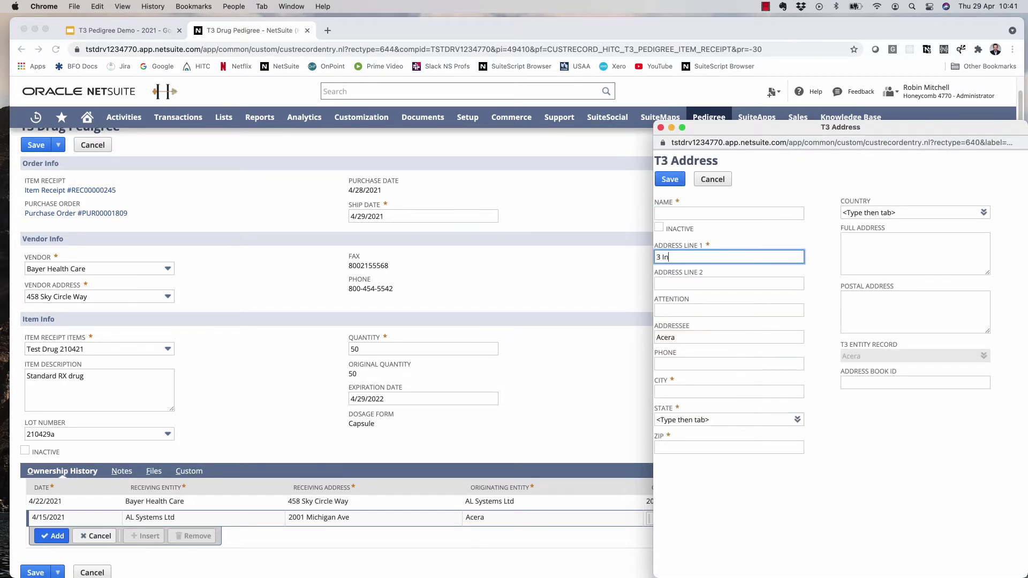
type("op")
key("Tab")
key("Tab")
key("Tab")
key("Tab")
key("Tab")
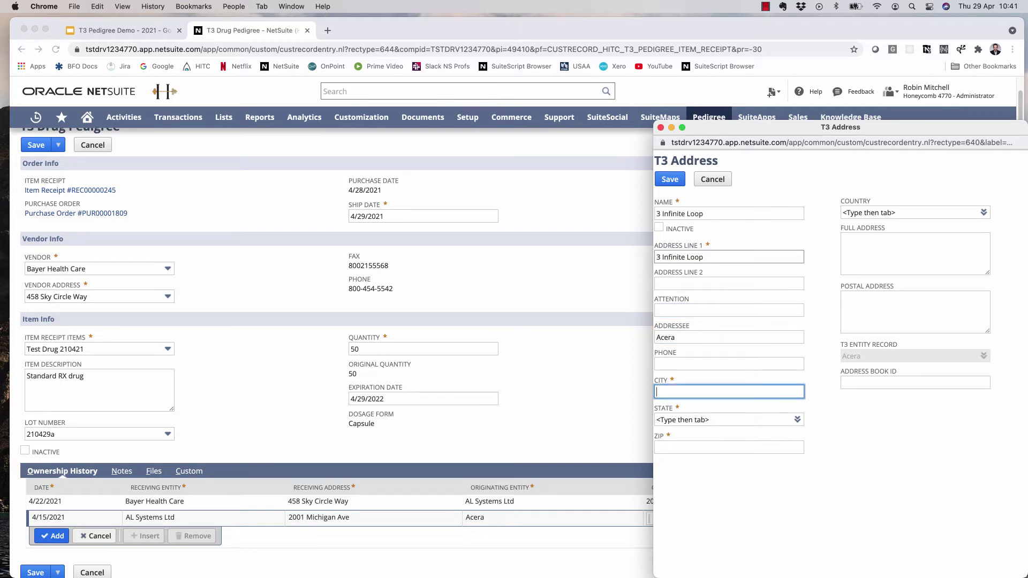
- Complete Acera's T3 address with its city, state and ZIP code, and save it
type("Cupertino")
key("Tab")
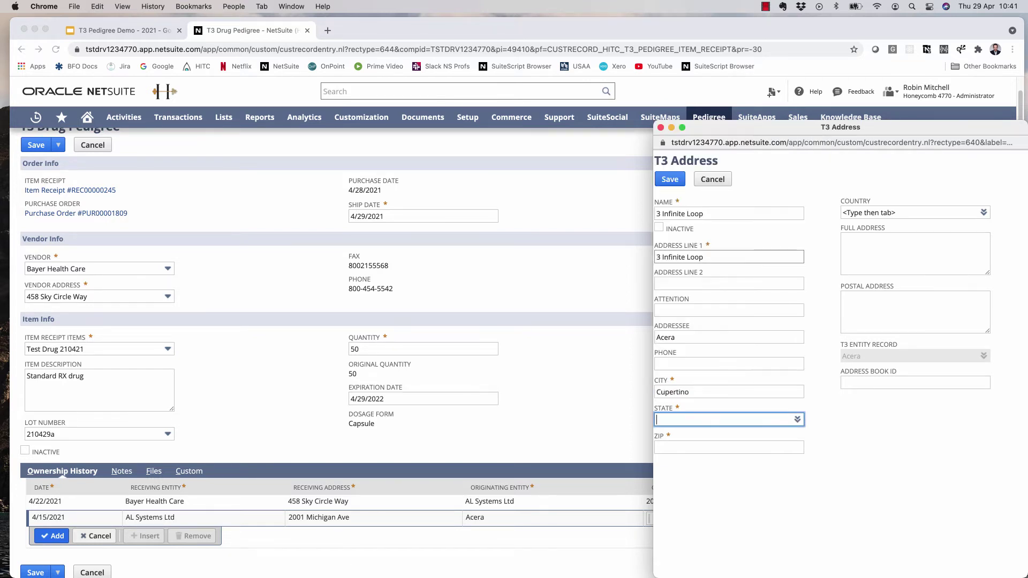
type("cali")
key("Tab")
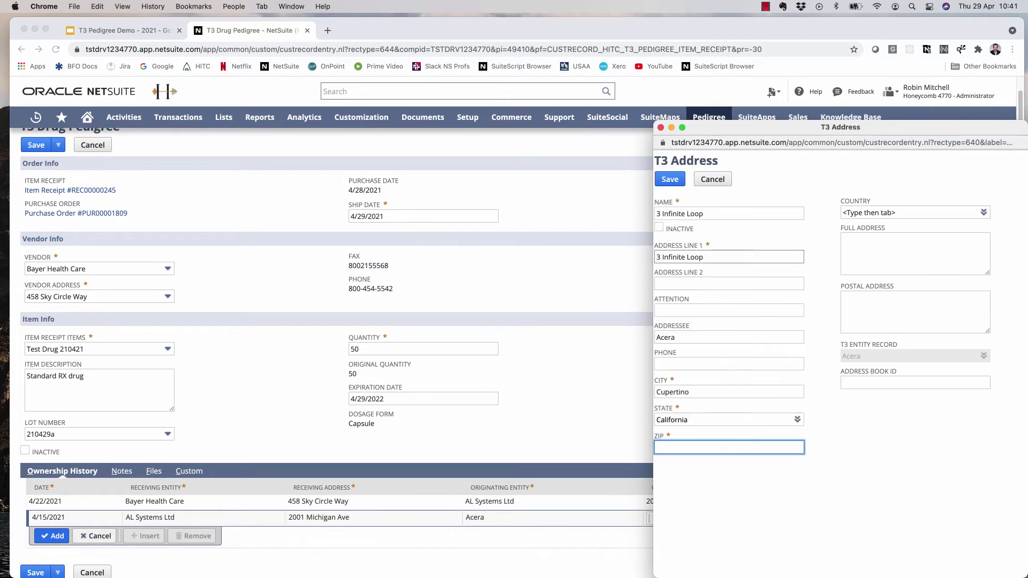
type("95014")
key("Tab")
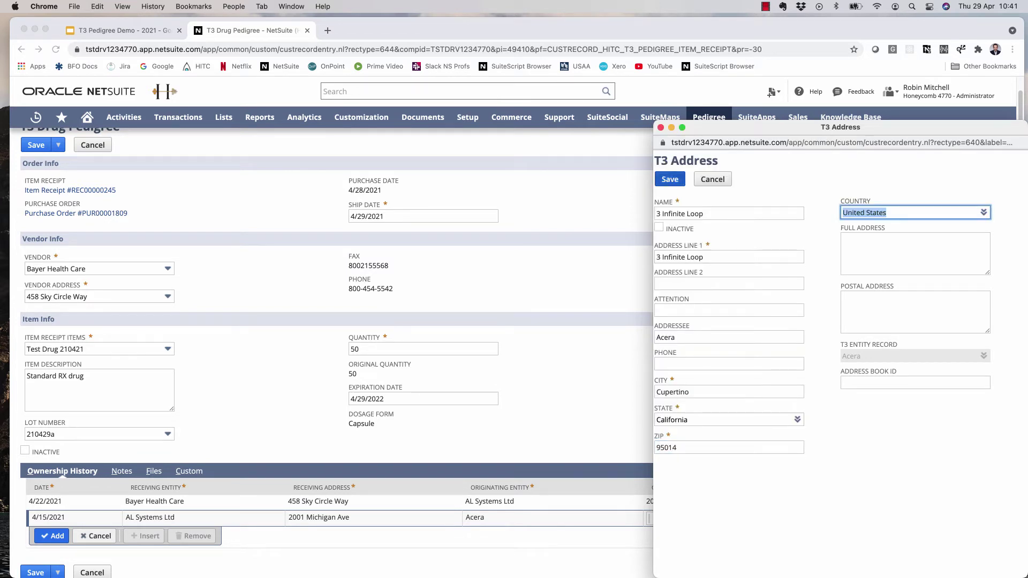
left_click(670, 180)
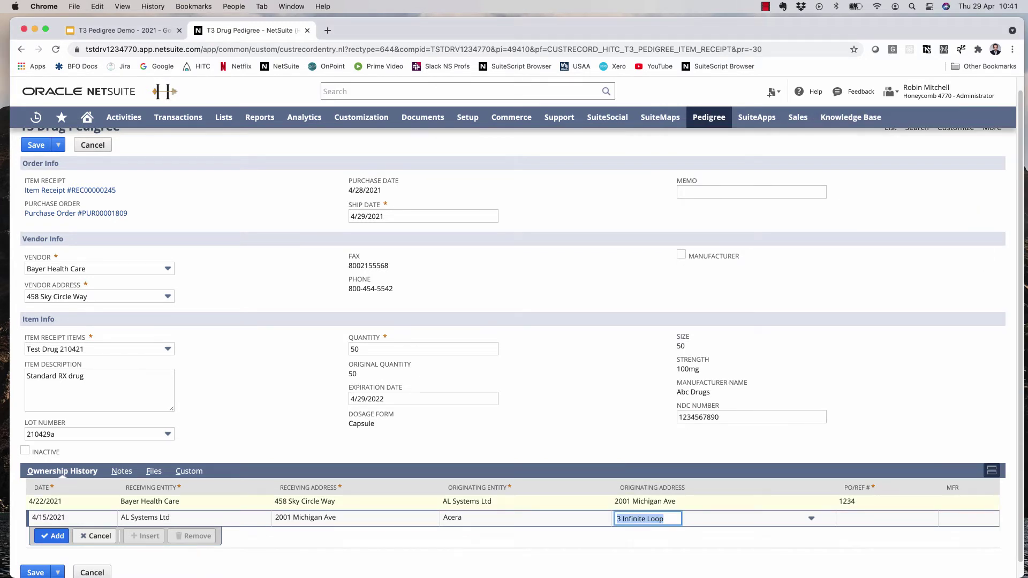
- Enter the PO/reference number for the Acera transfer, mark it as manufacturer and add the line
key("Tab")
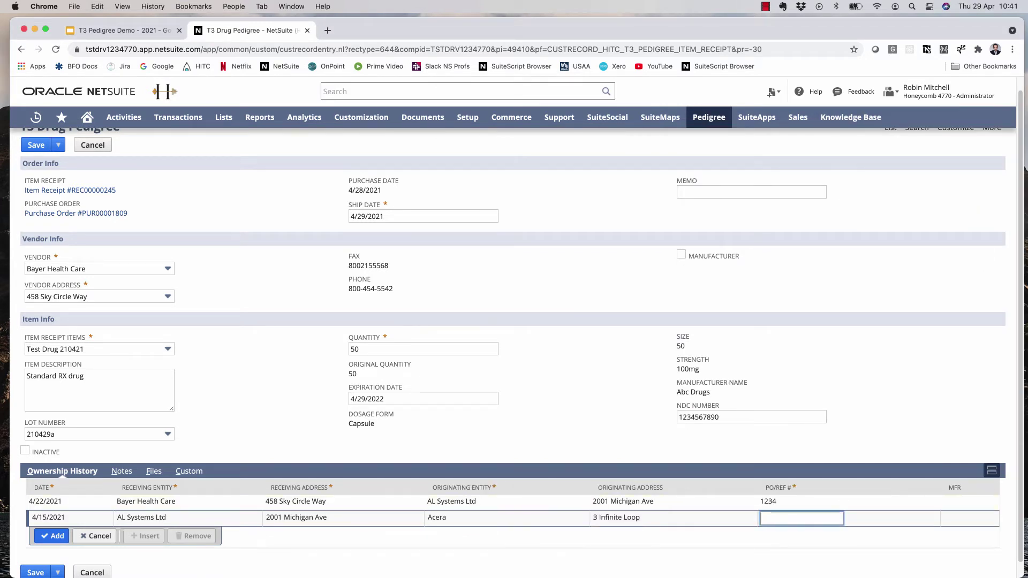
type("111")
key("Tab")
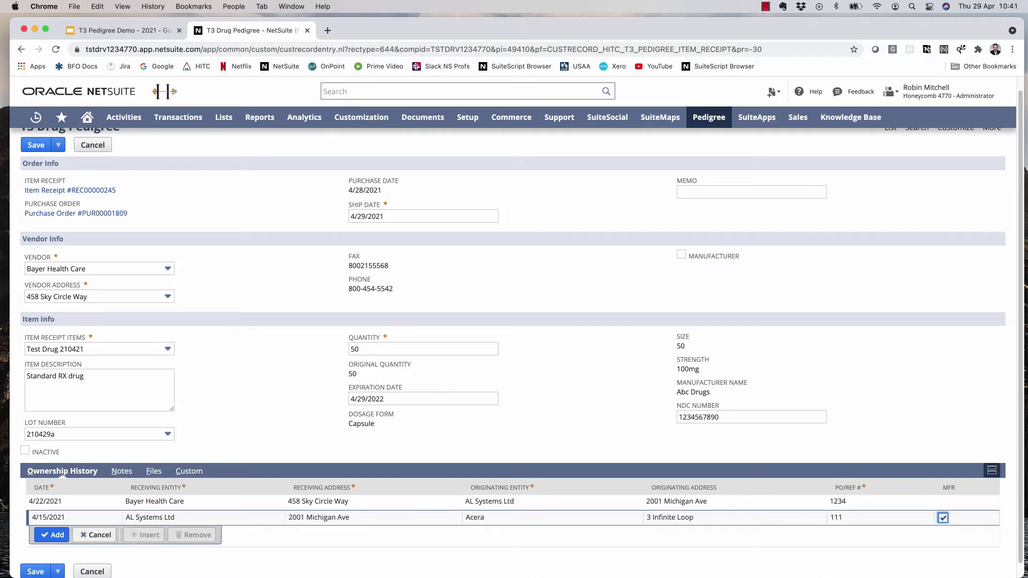
left_click(51, 535)
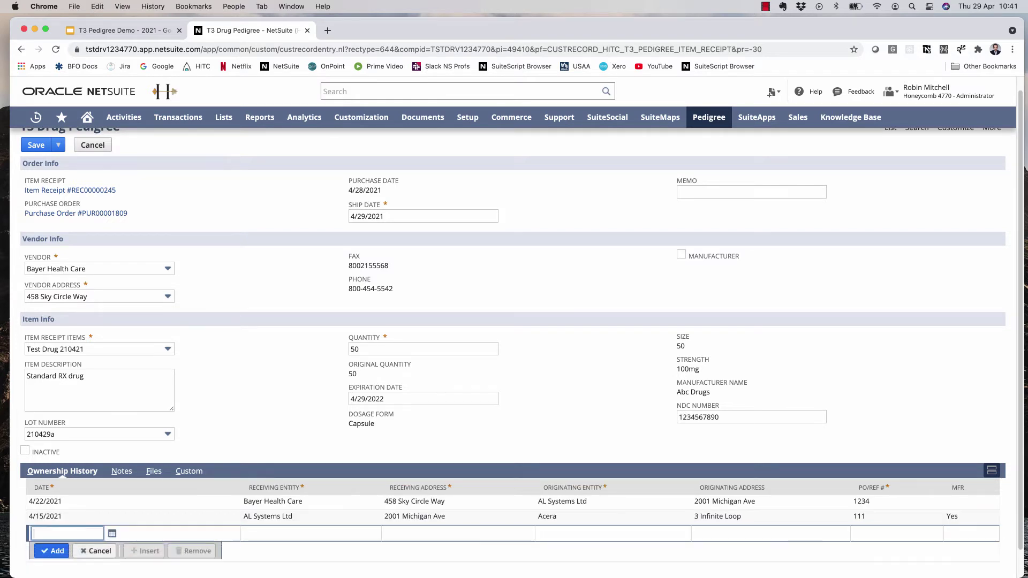
- Save the T3 drug pedigree and open its record from the item receipt's T3 details
scroll(45, 555, "down", 1)
left_click(43, 557)
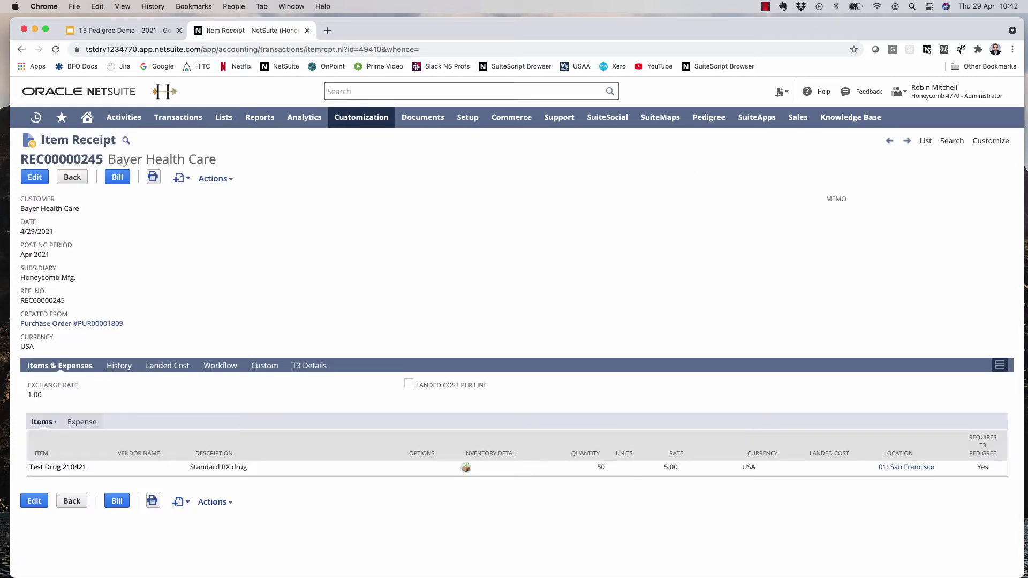
left_click(309, 365)
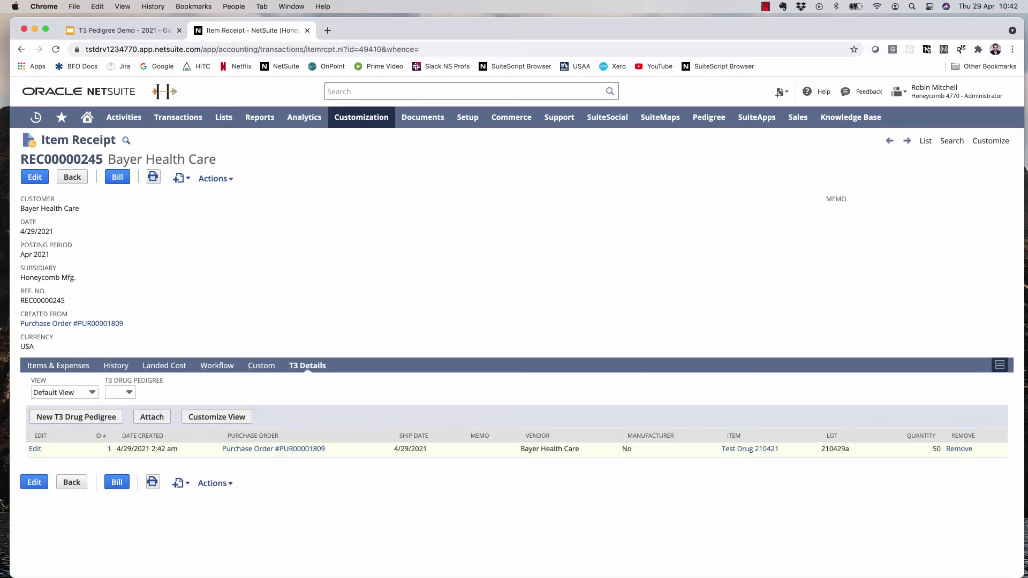
left_click(109, 450)
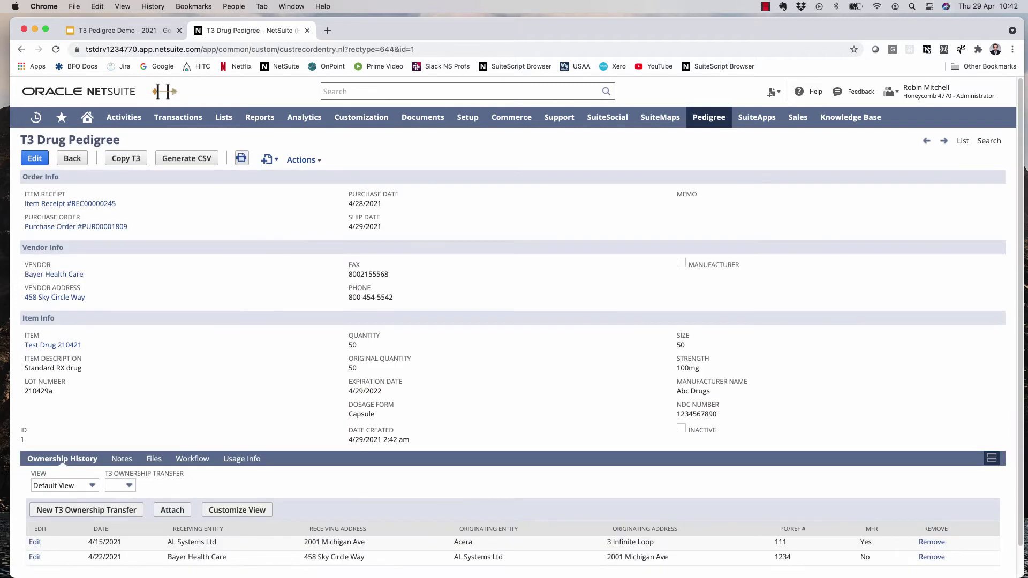
- Print the T3 drug pedigree to review its transaction information and history, and close the printout
left_click(241, 158)
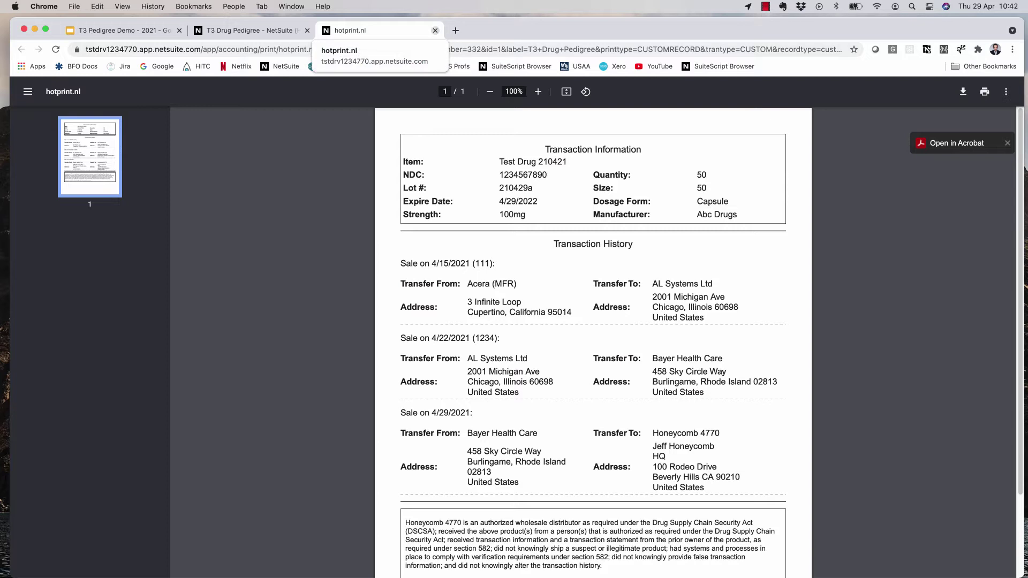
left_click(435, 31)
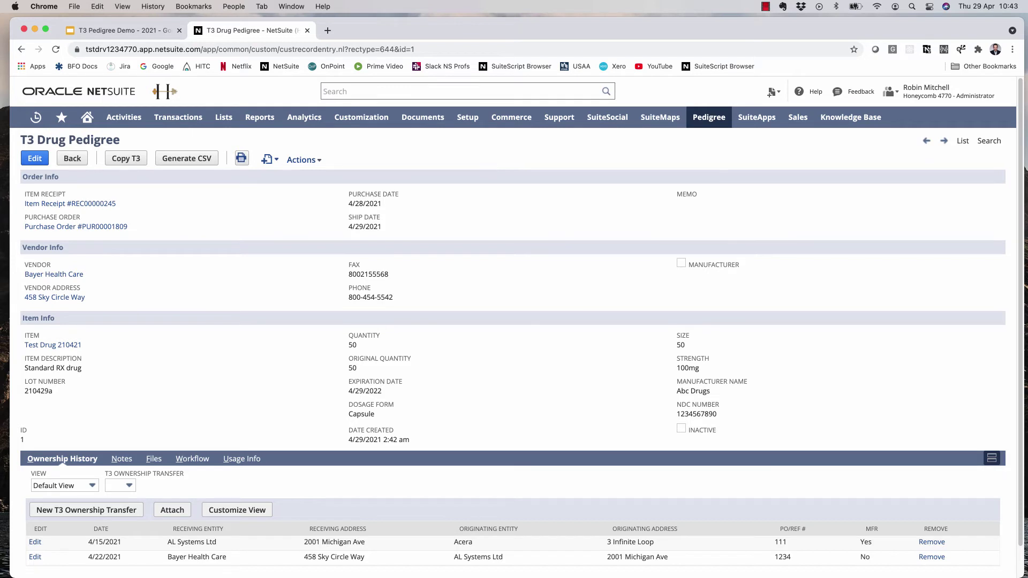
- Search for the test customer, open its record and start a new sales order from it
left_click(323, 91)
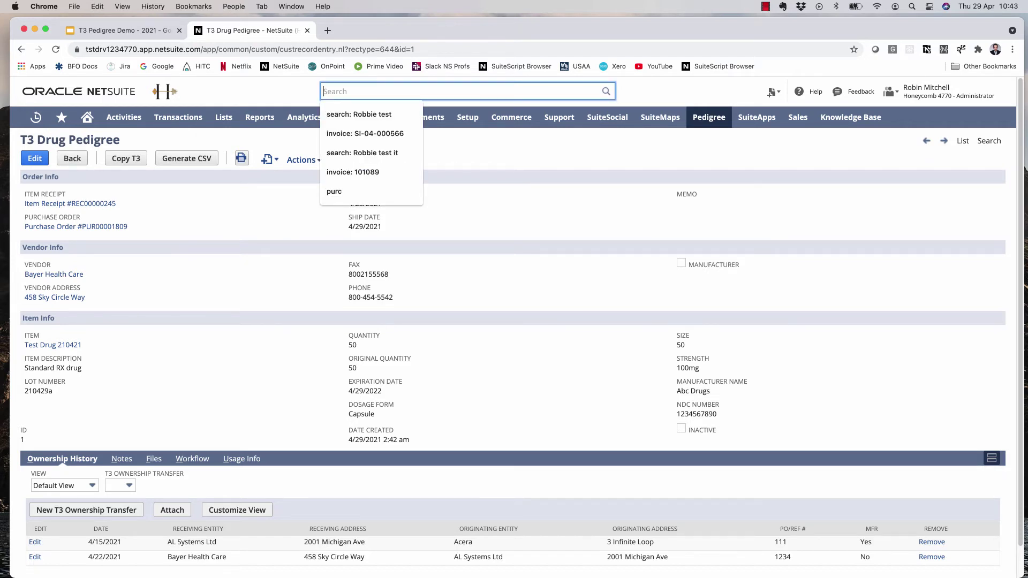
type("cu: test")
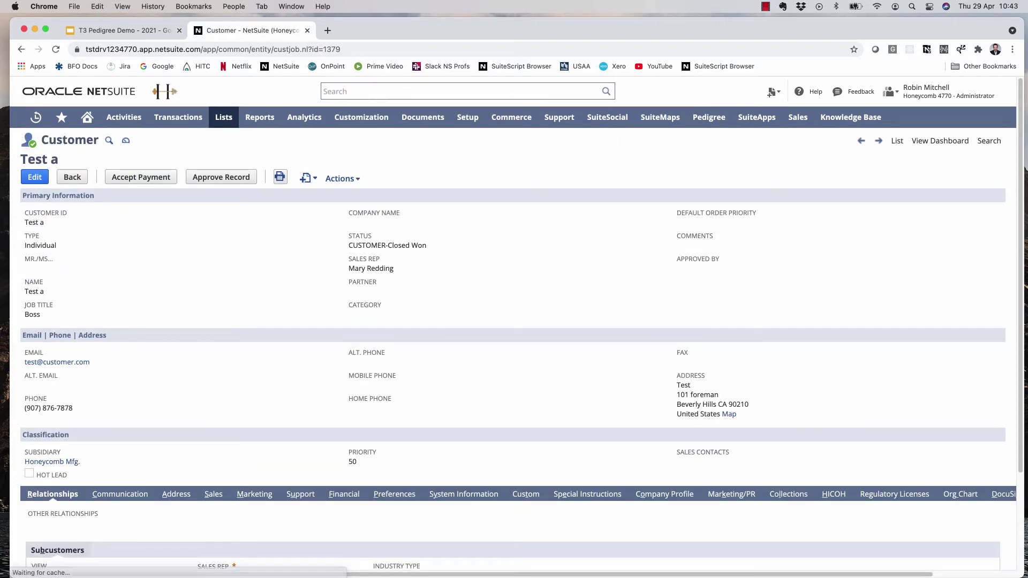
mouse_move(308, 178)
left_click(332, 298)
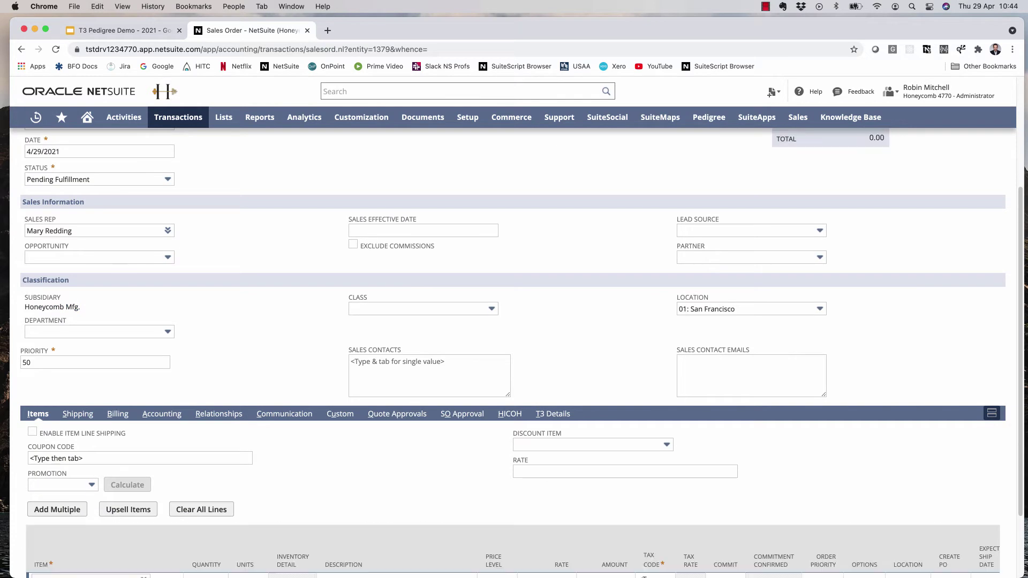
- Add the Test Drug 210421 item to the sales order with a quantity of 1 and save the order
scroll(513, 354, "down", 3)
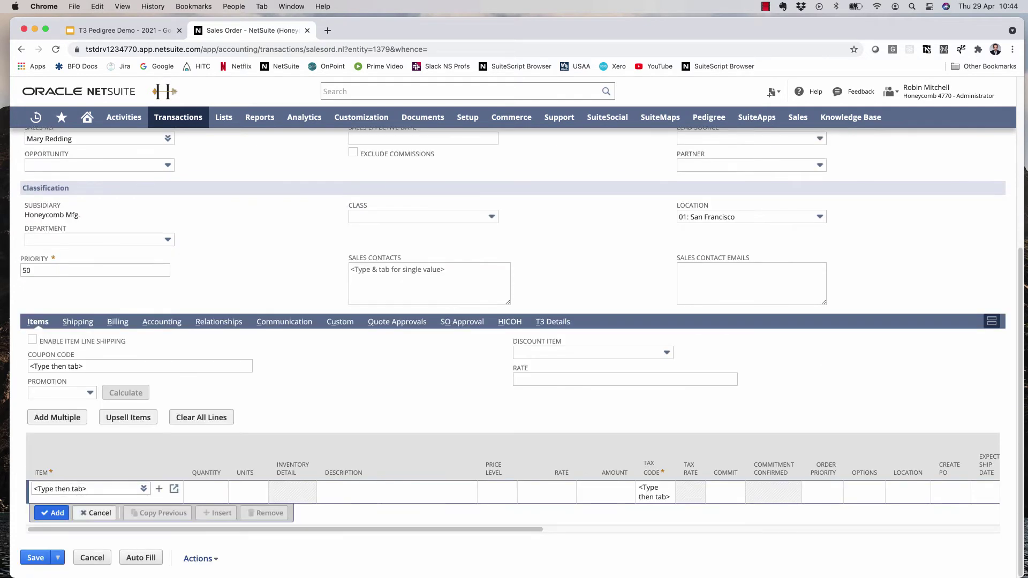
left_click(86, 488)
type("test drug")
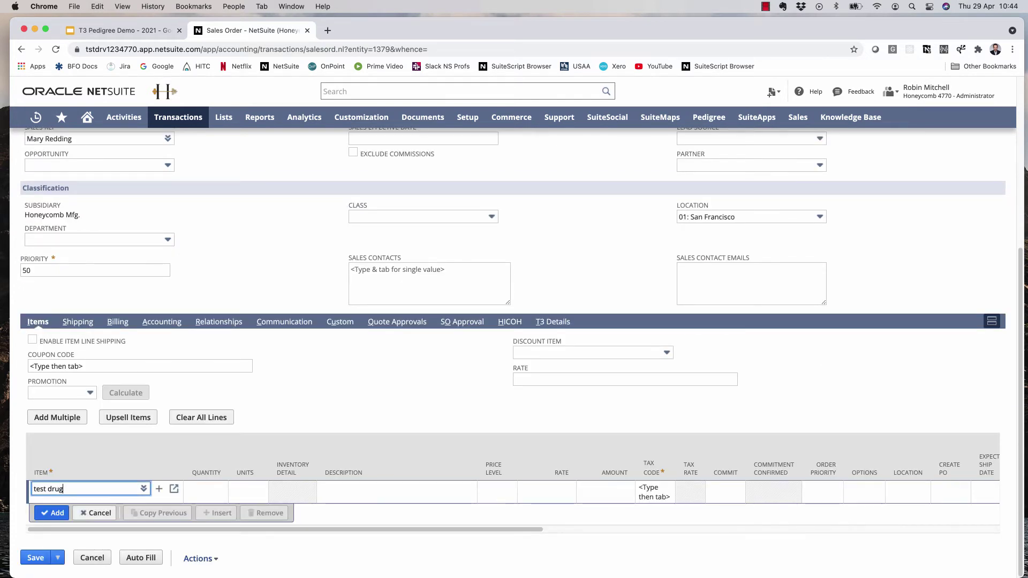
key("Tab")
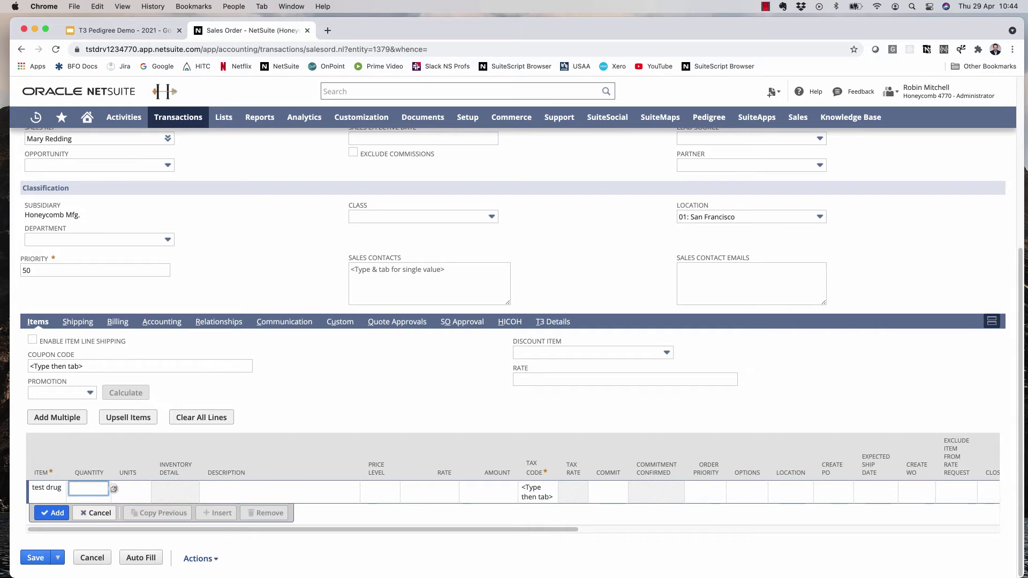
left_click_drag(118, 539, 235, 539)
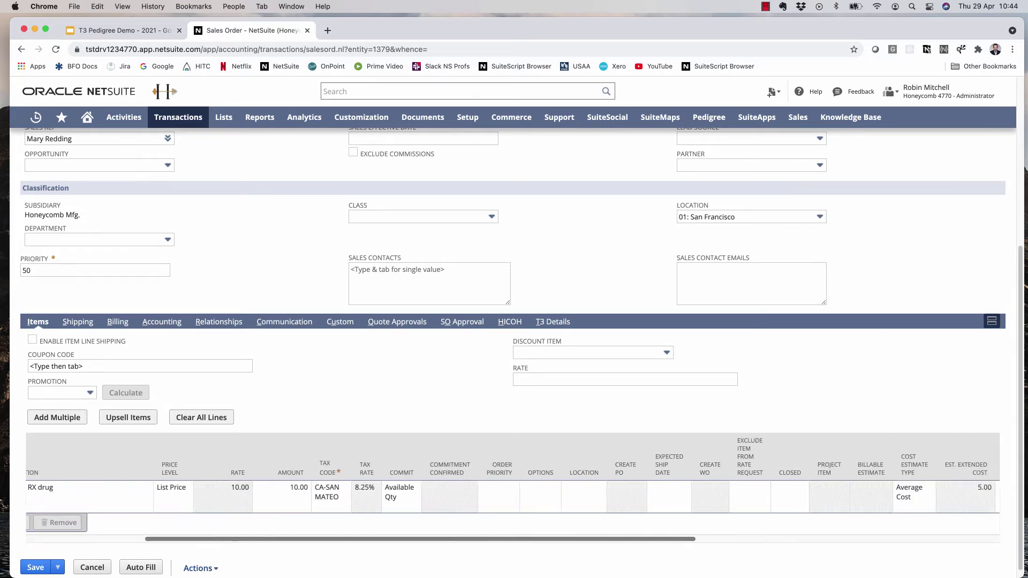
scroll(513, 492, "right", 5)
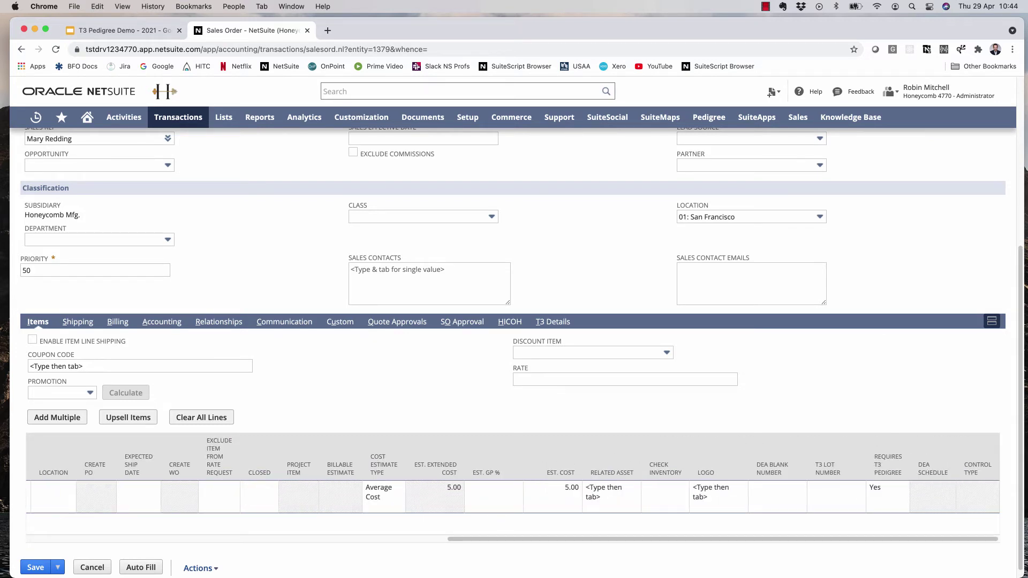
scroll(514, 492, "left", 10)
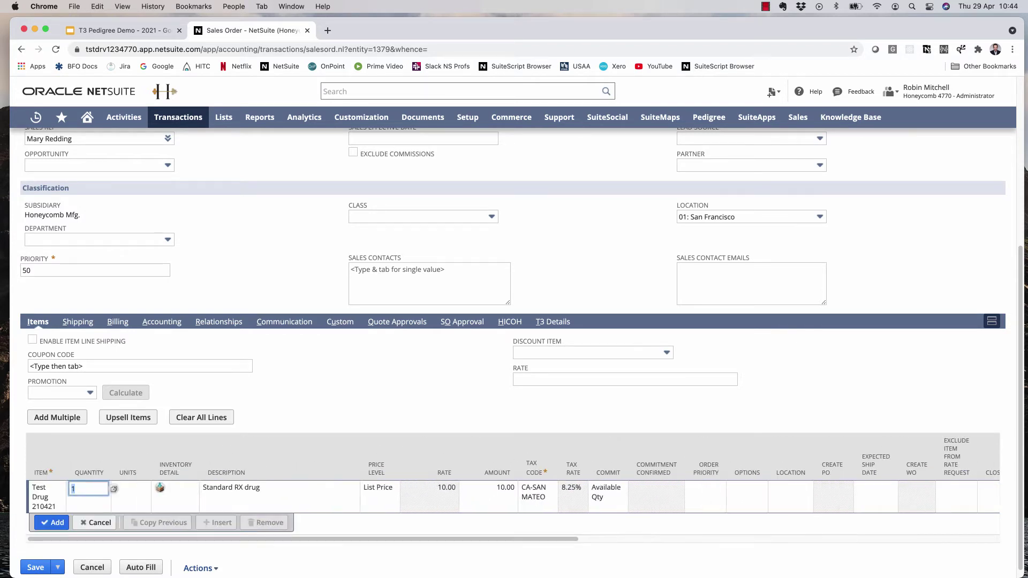
scroll(514, 353, "down", 1)
left_click(35, 558)
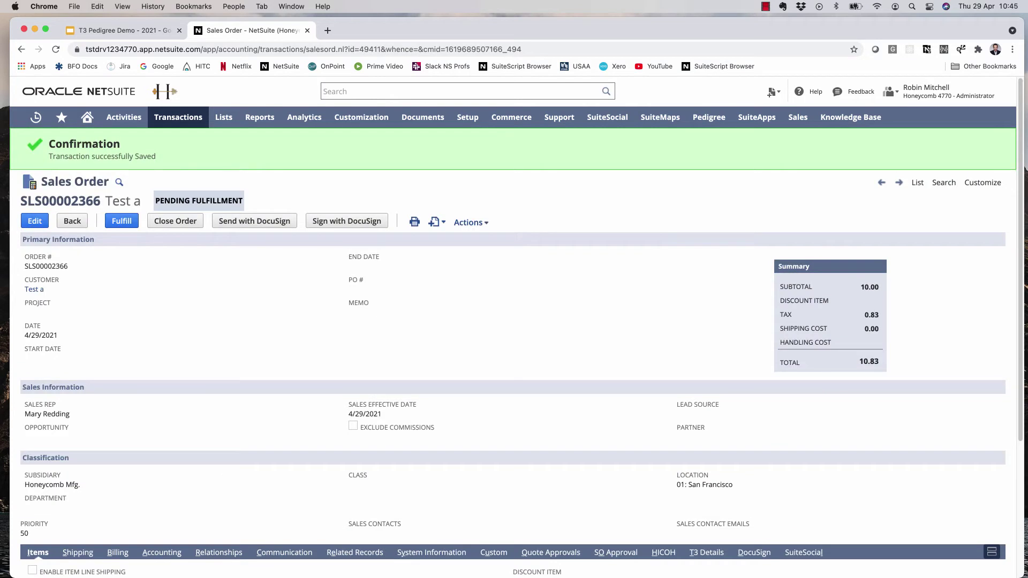
- Fulfill the sales order from 01: San Francisco with 1 unit of lot 210429a and save the item shipment
left_click(121, 221)
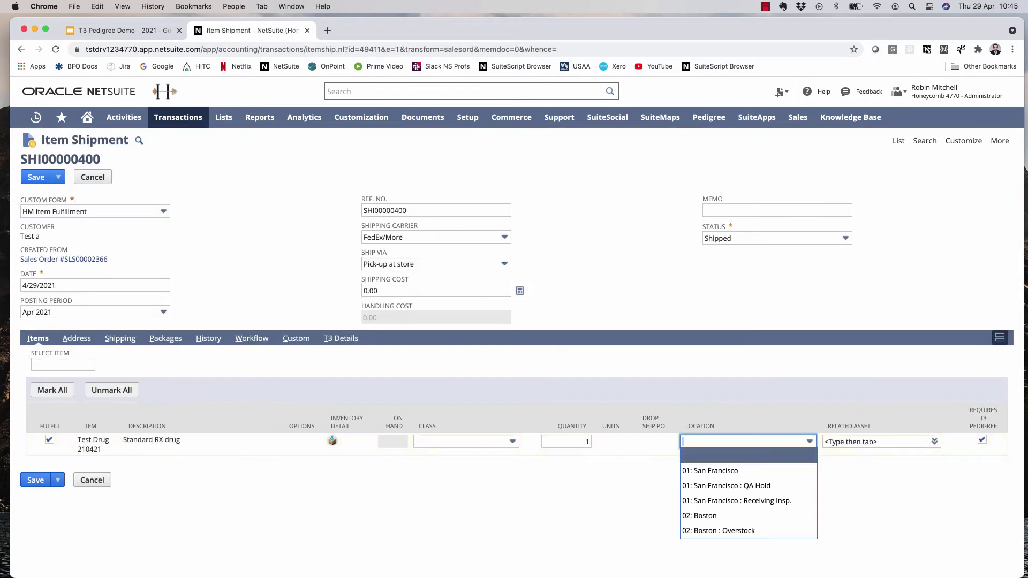
left_click(332, 440)
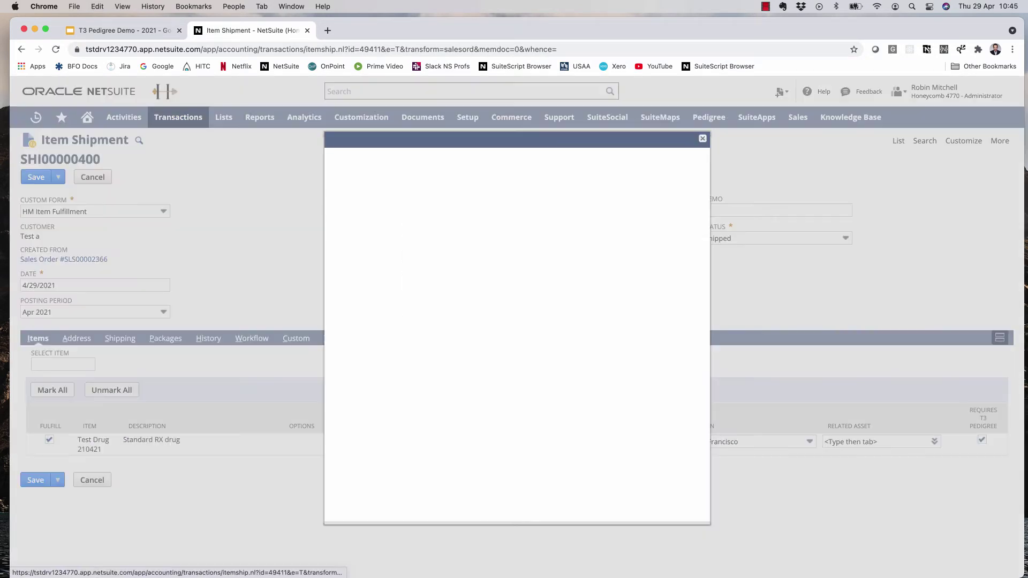
left_click(430, 310)
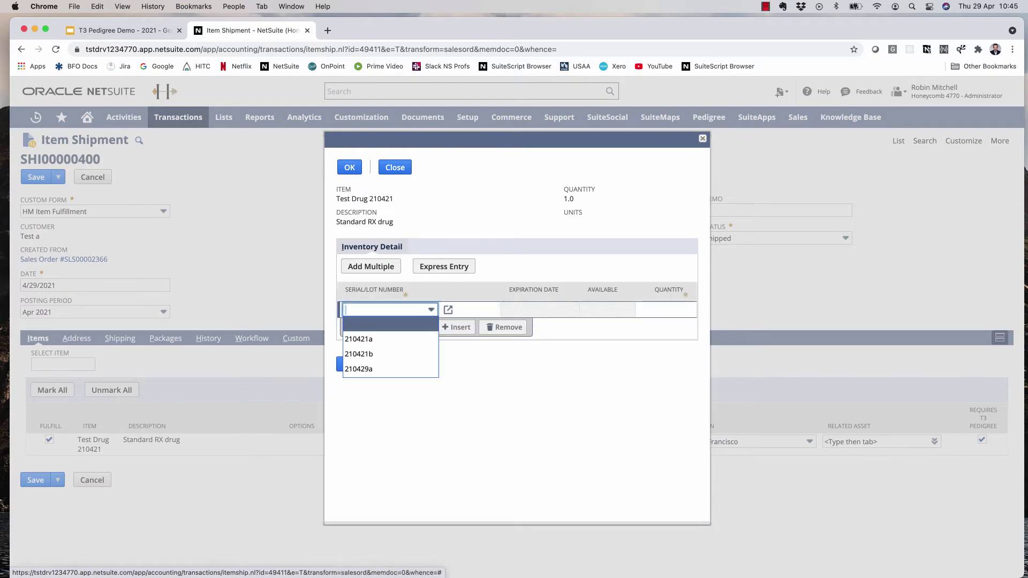
key("Up")
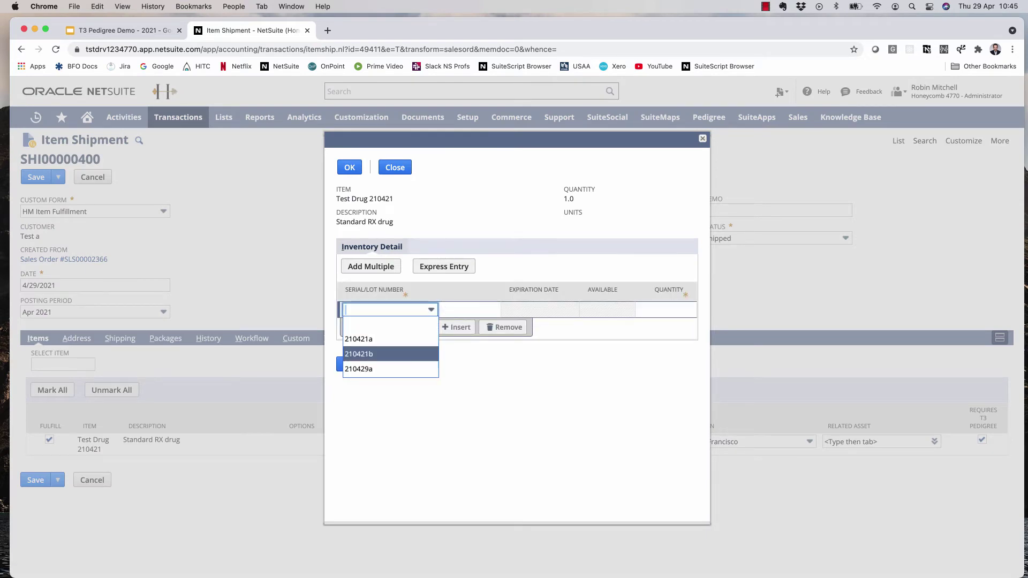
key("Down")
key("Return")
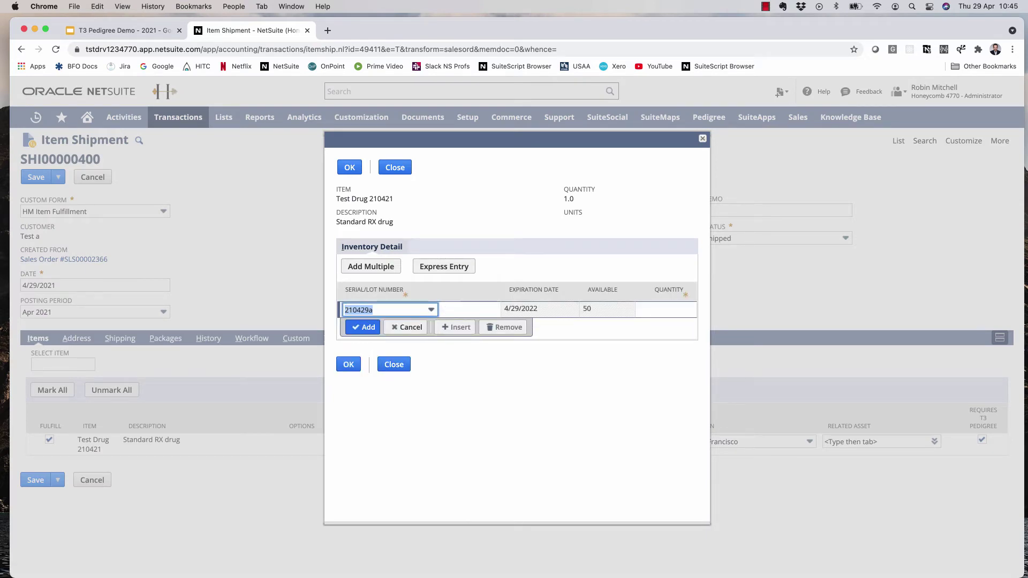
key("Tab")
type("1")
key("Return")
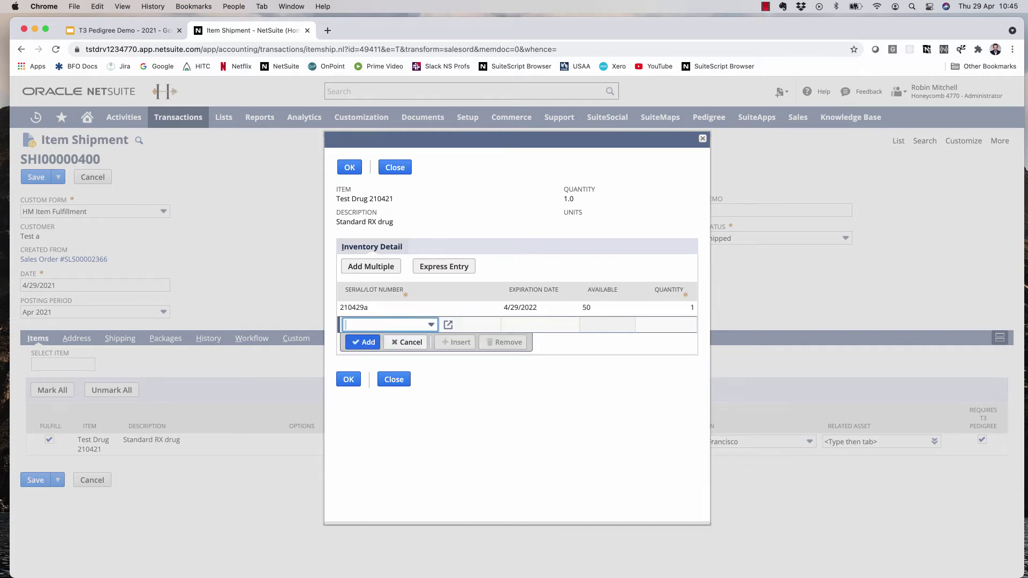
left_click(349, 167)
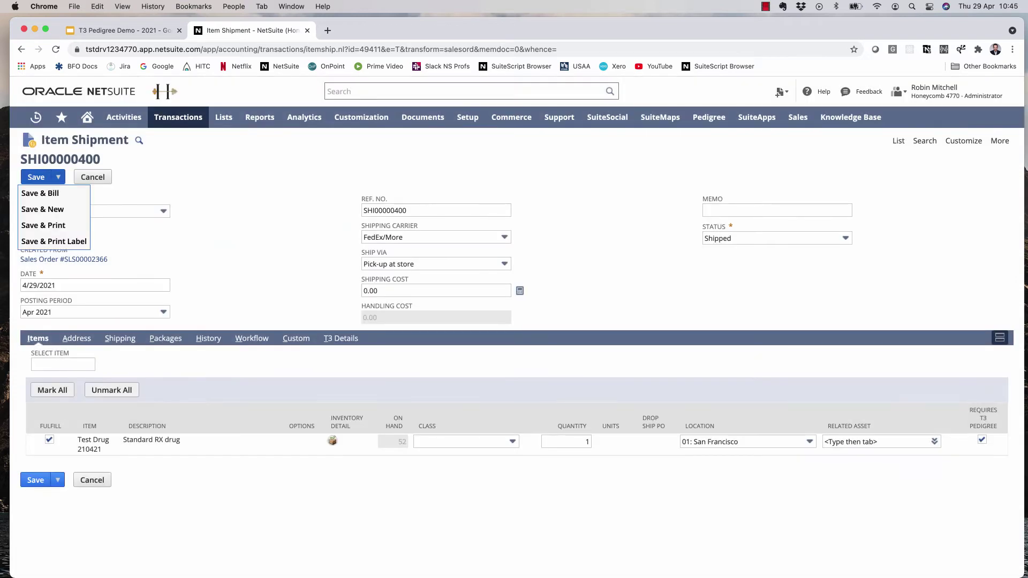
left_click(36, 177)
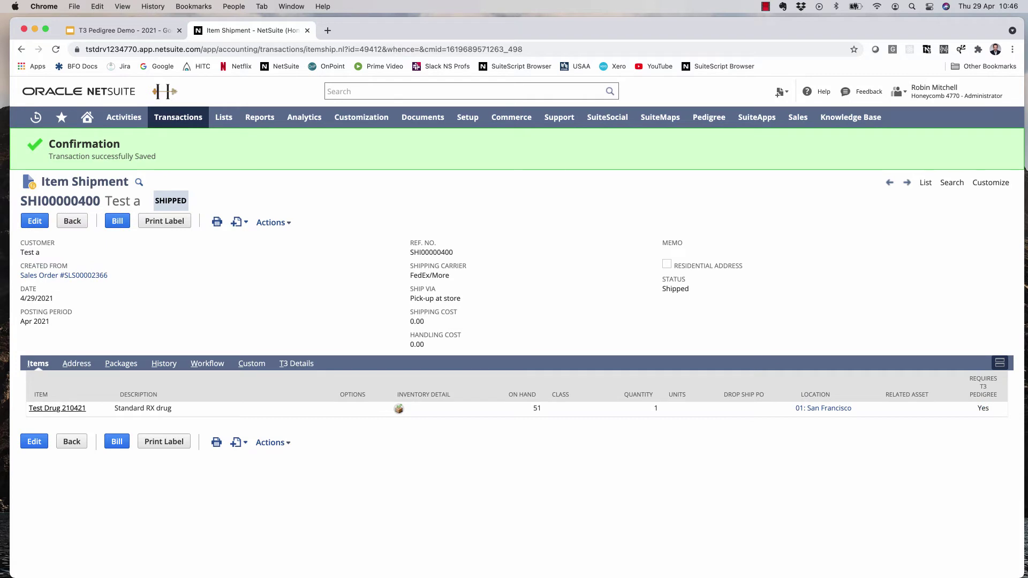
- Open the T3 pedigree PDF attached to the item shipment, enlarge it to review the transaction history, and close it
left_click(163, 363)
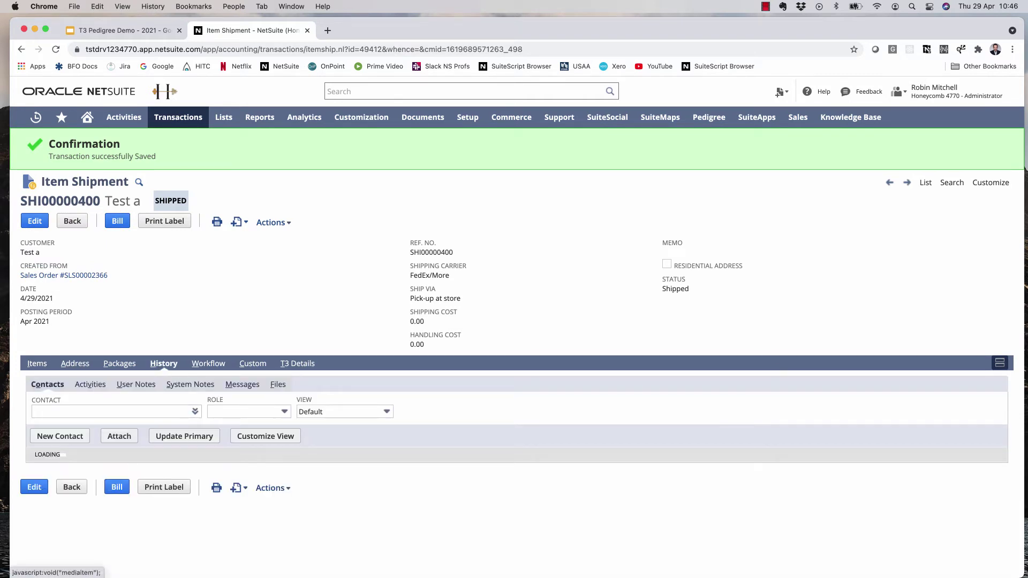
left_click(279, 385)
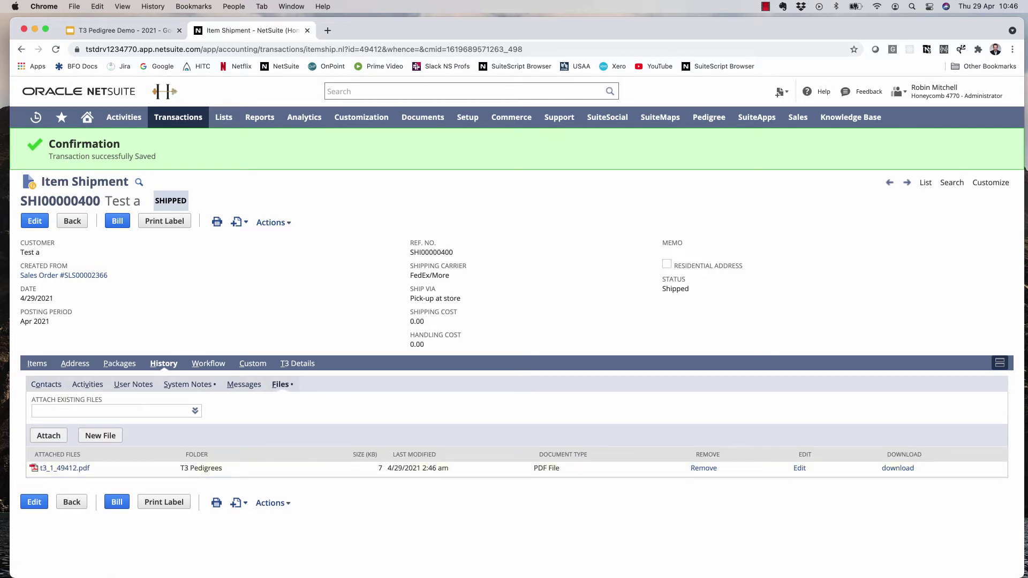
left_click(64, 468)
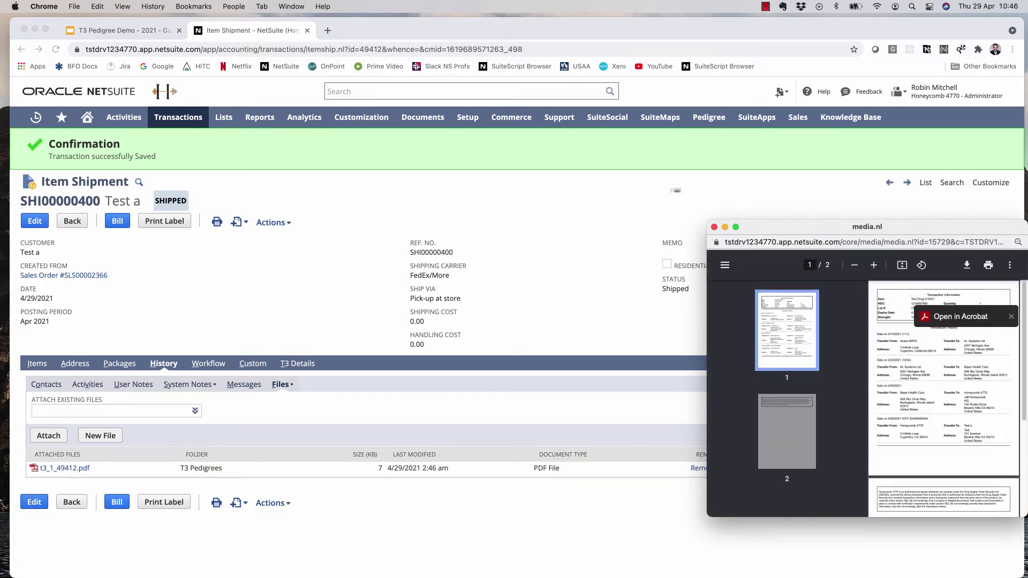
left_click_drag(707, 222, 431, 16)
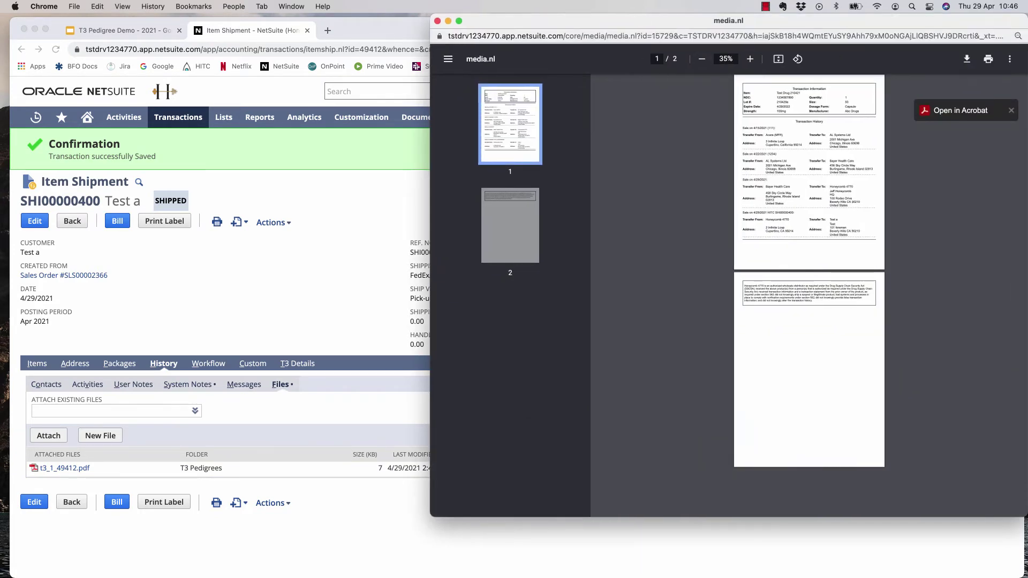
left_click(750, 58)
left_click(749, 59)
left_click(749, 59)
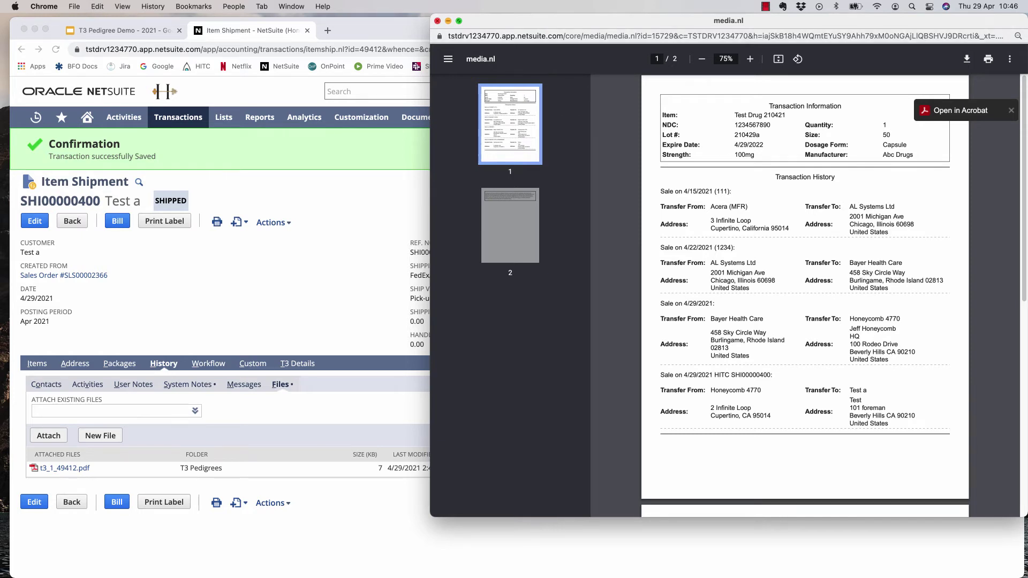
left_click(437, 21)
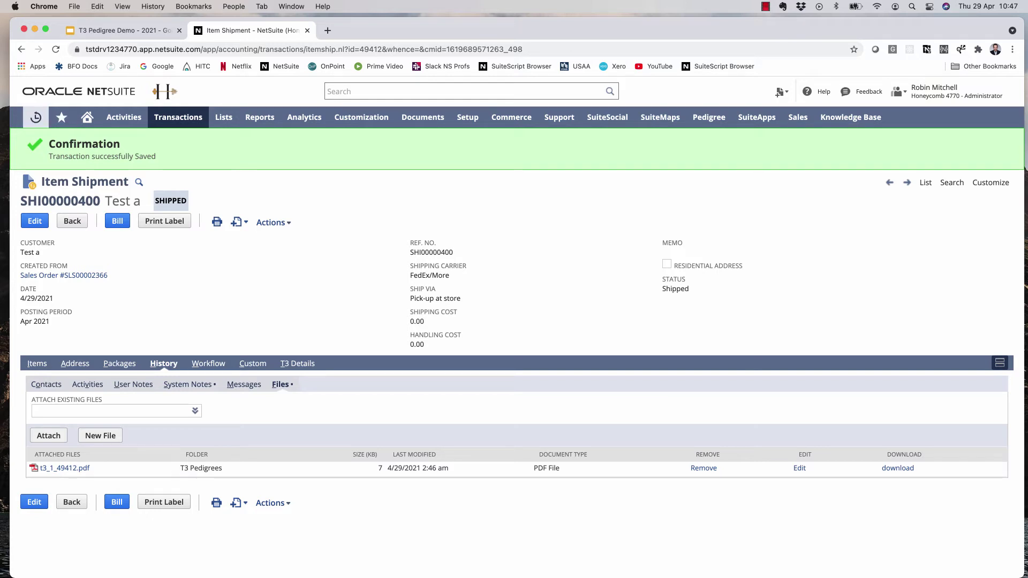
- Edit the Bayer Health Care vendor to enable Manufacturer - Auto Create T3 Pedigrees and save the record
mouse_move(36, 117)
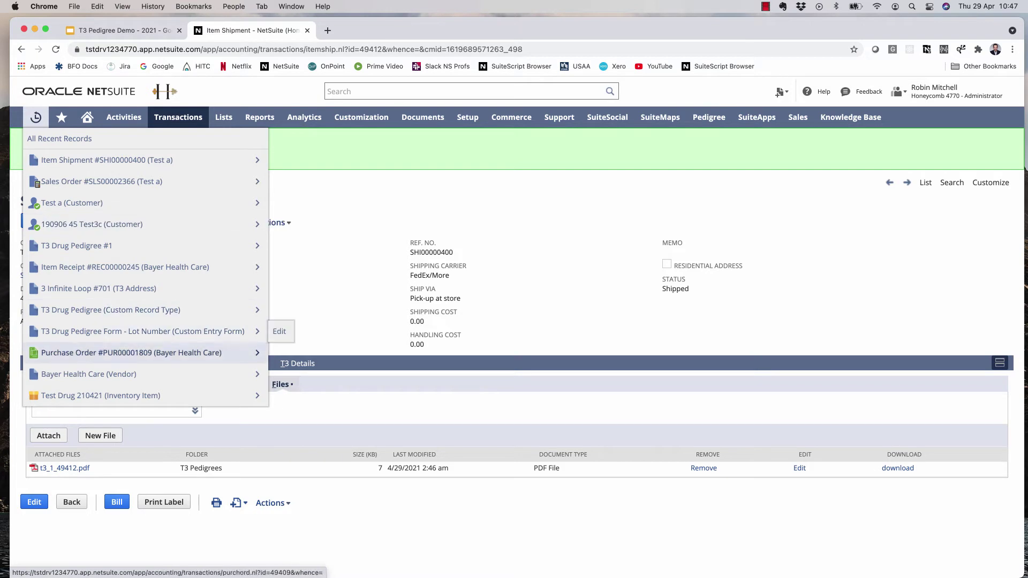
left_click(279, 374)
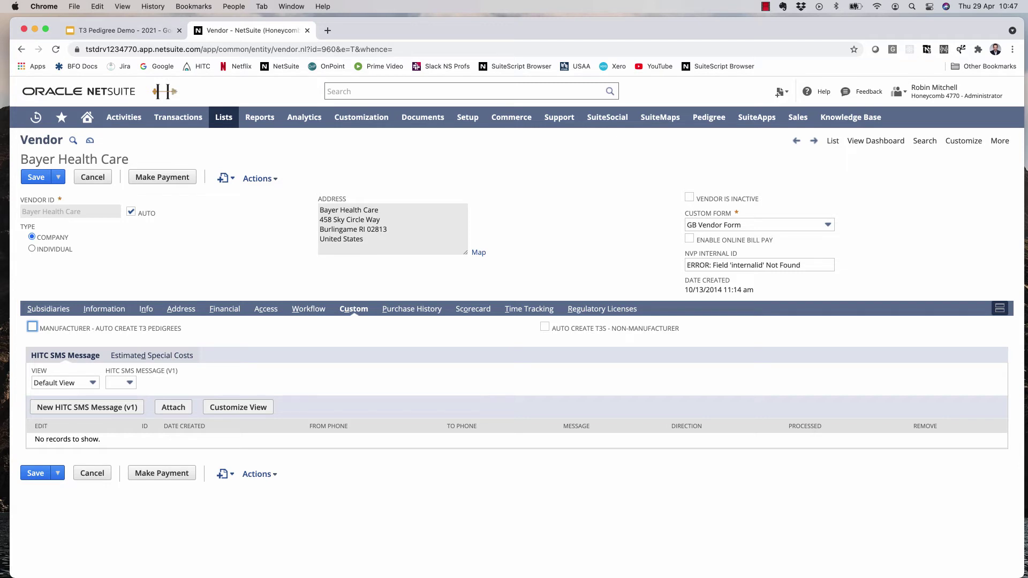
left_click(32, 327)
left_click(36, 176)
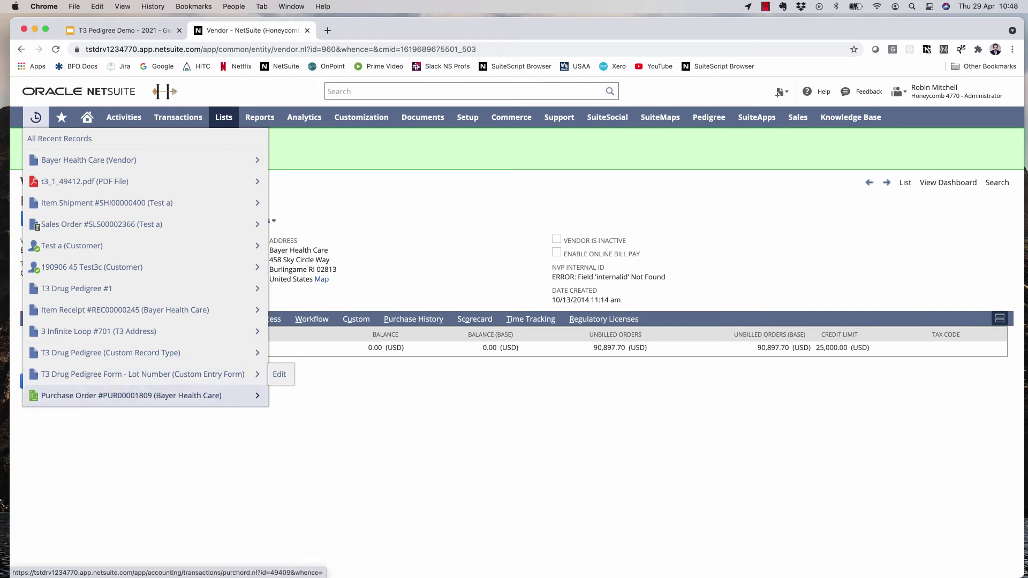
- Save a duplicate of the recent Bayer Health Care purchase order in a separate browser tab and start its item receipt
left_click(131, 395, "super")
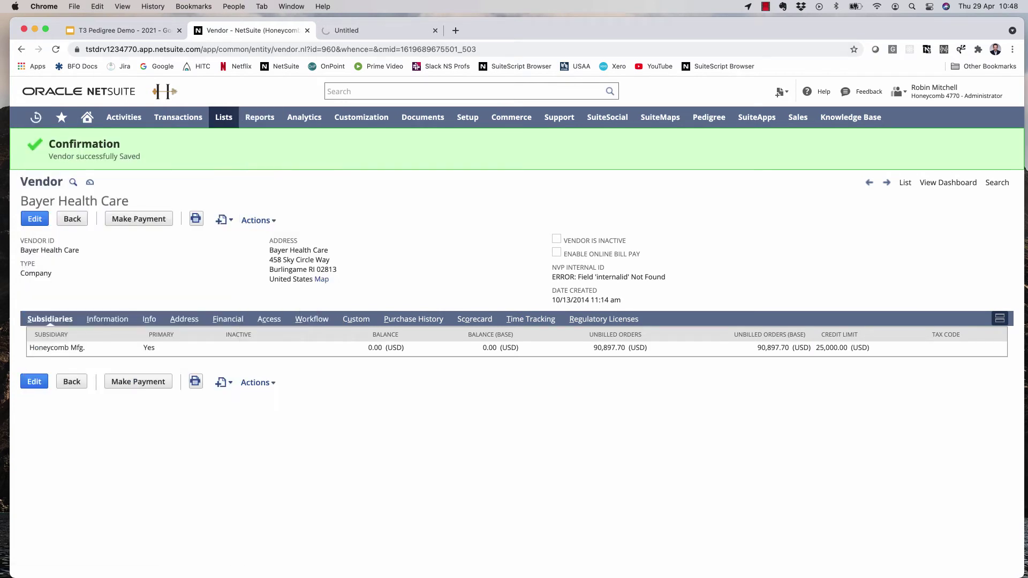
left_click(379, 30)
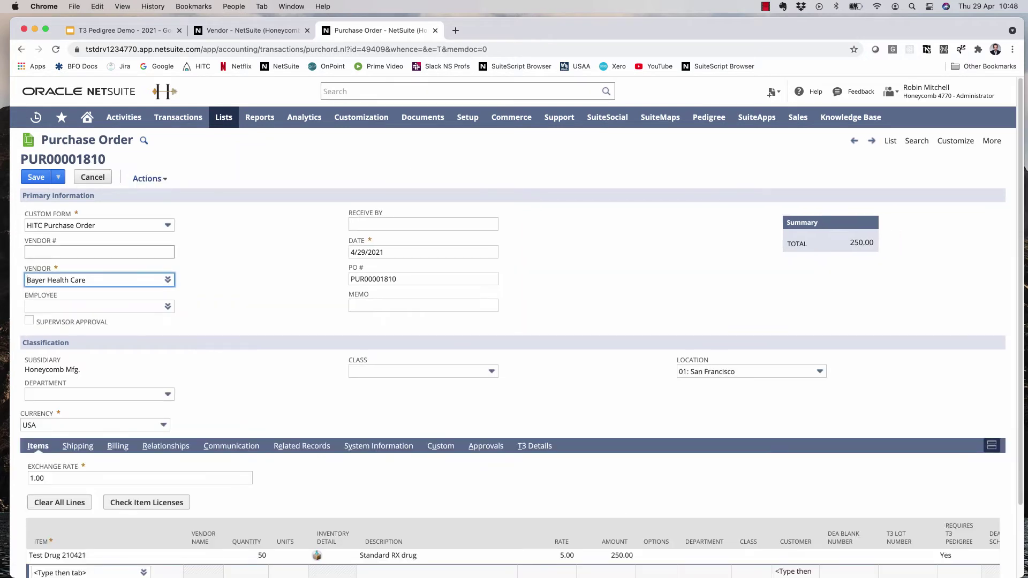
left_click(36, 176)
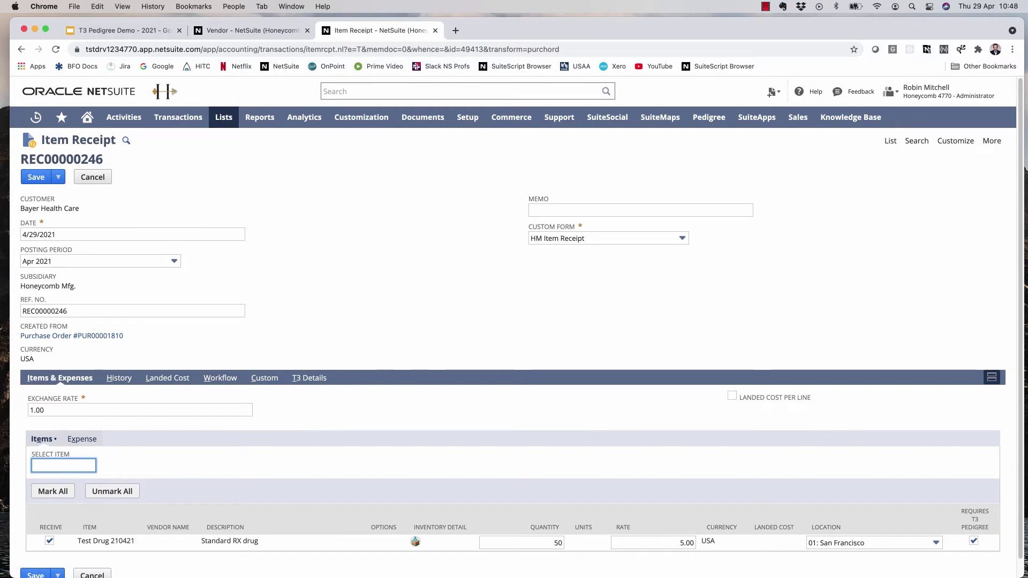
- Assign lot 210429b with expiration date 4/29/2022 and quantity 50 to Test Drug 210421 on the item receipt
scroll(513, 343, "down", 1)
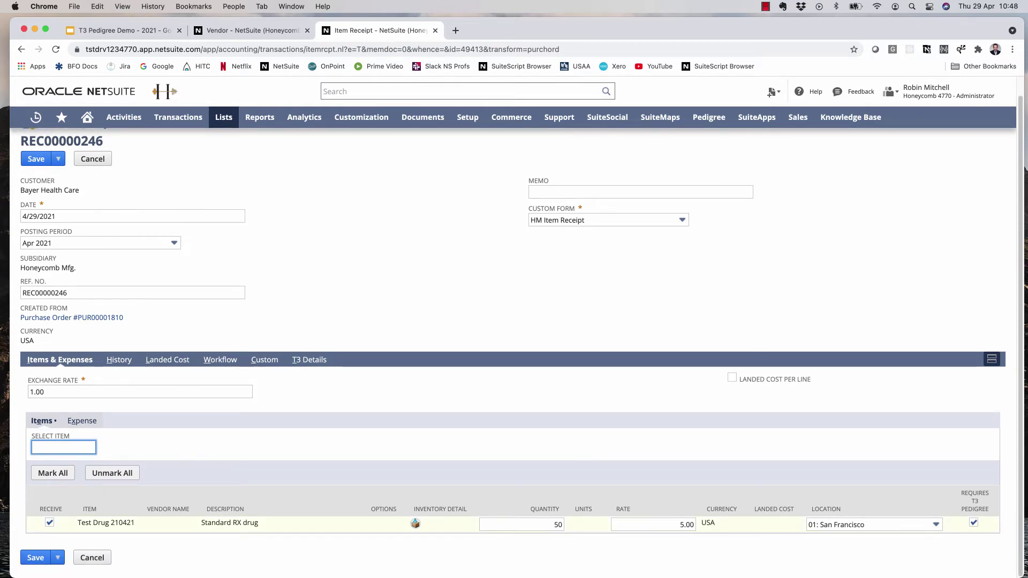
left_click(415, 524)
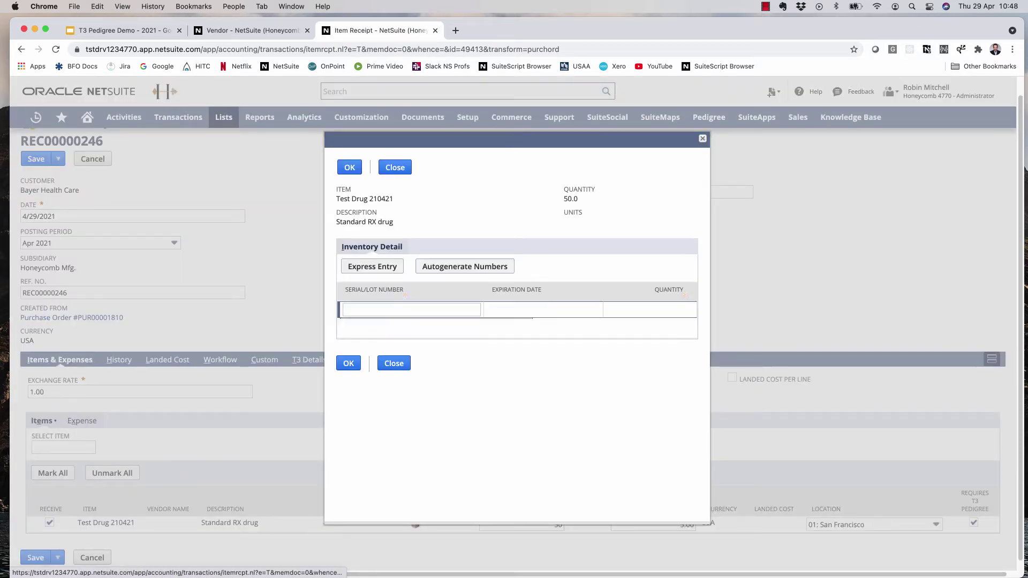
type("2104")
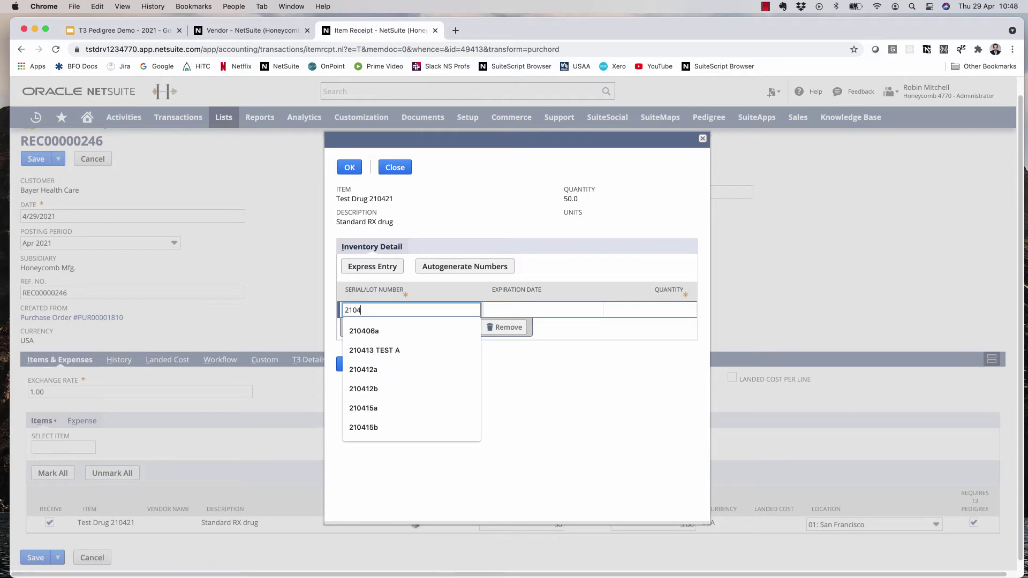
type("29b")
key("Tab")
type("4/29/2021")
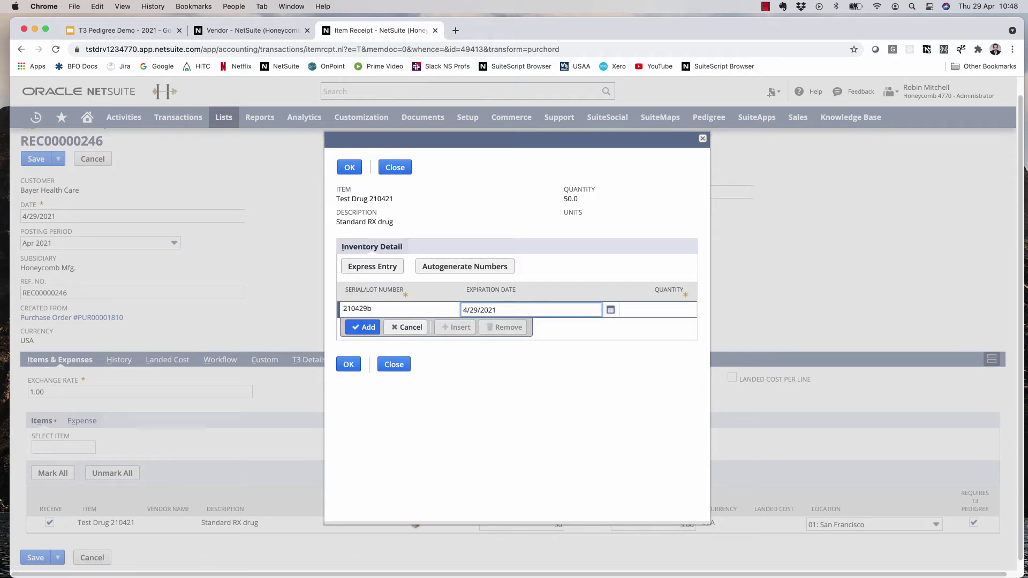
key("BackSpace")
type("2")
key("Tab")
type("50")
key("Return")
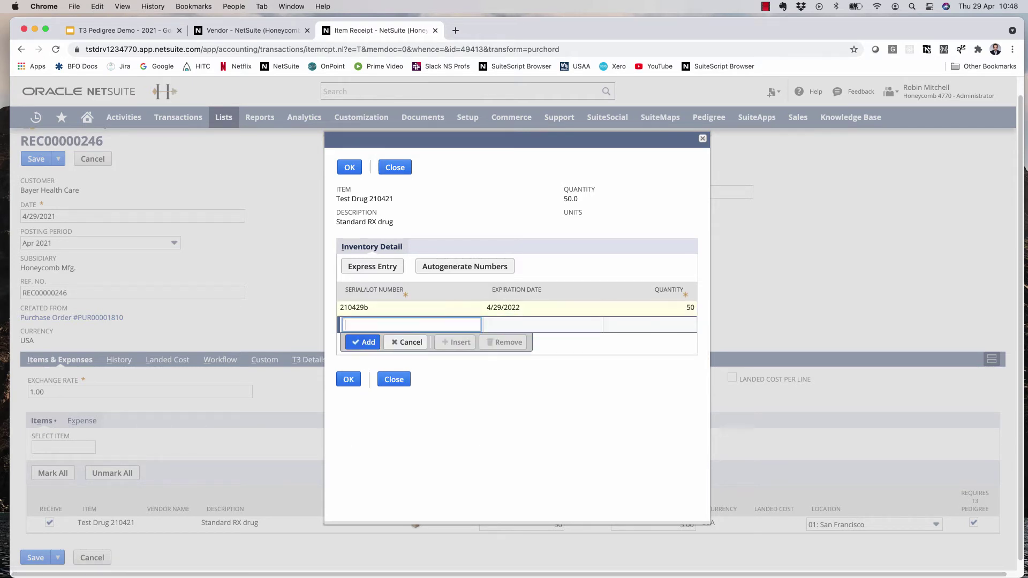
left_click(349, 167)
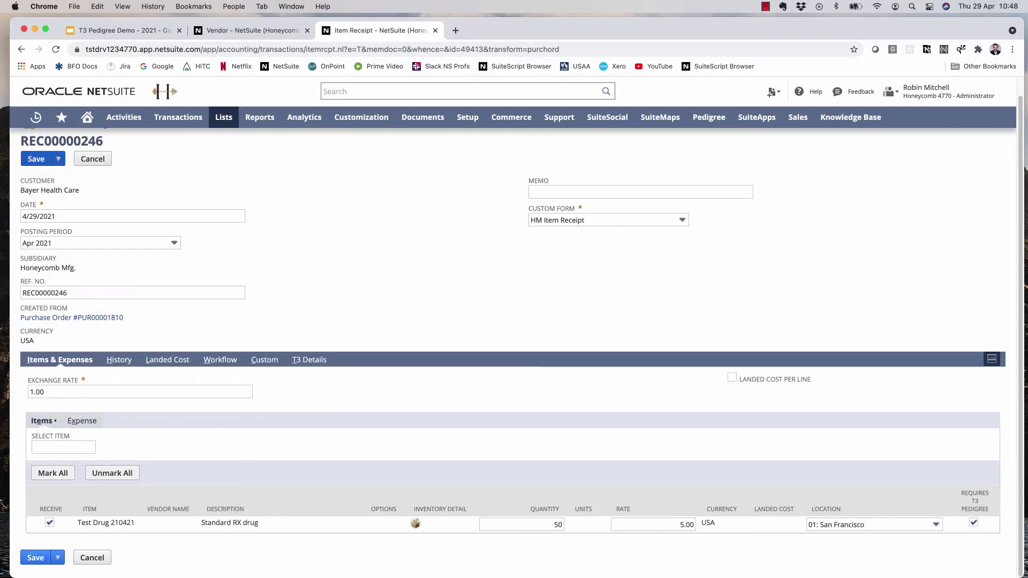
- Save the item receipt and open its T3 details to check for the drug pedigree
left_click(36, 159)
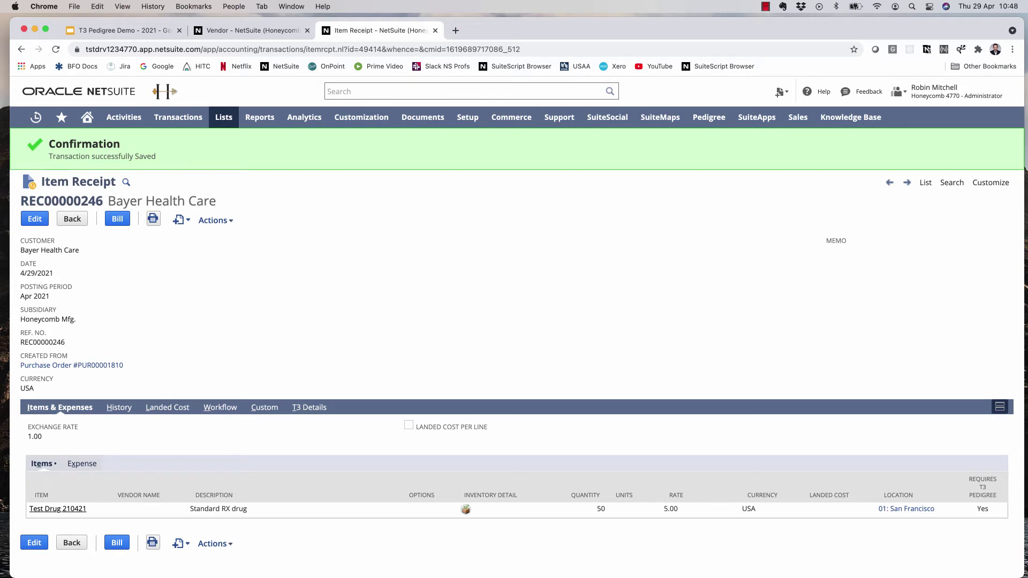
left_click(309, 408)
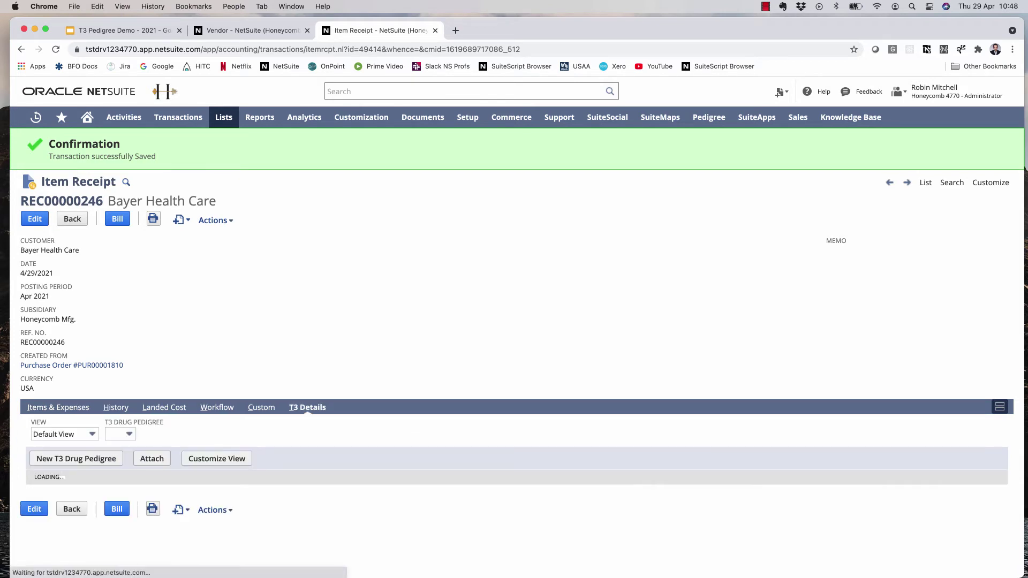
- Open the drug pedigree listed in the item receipt's T3 details to review it
mouse_move(214, 525)
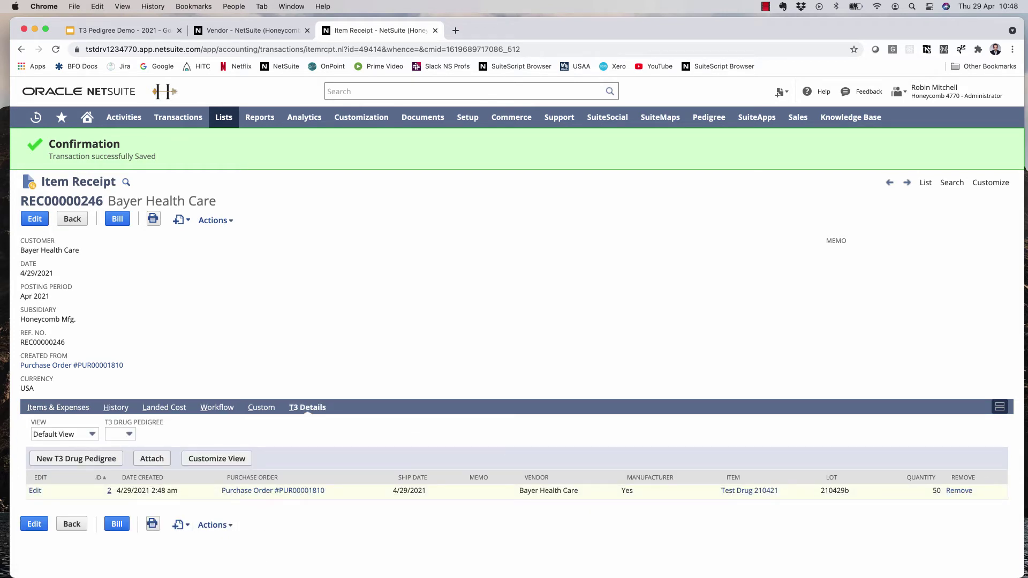
left_click(109, 490)
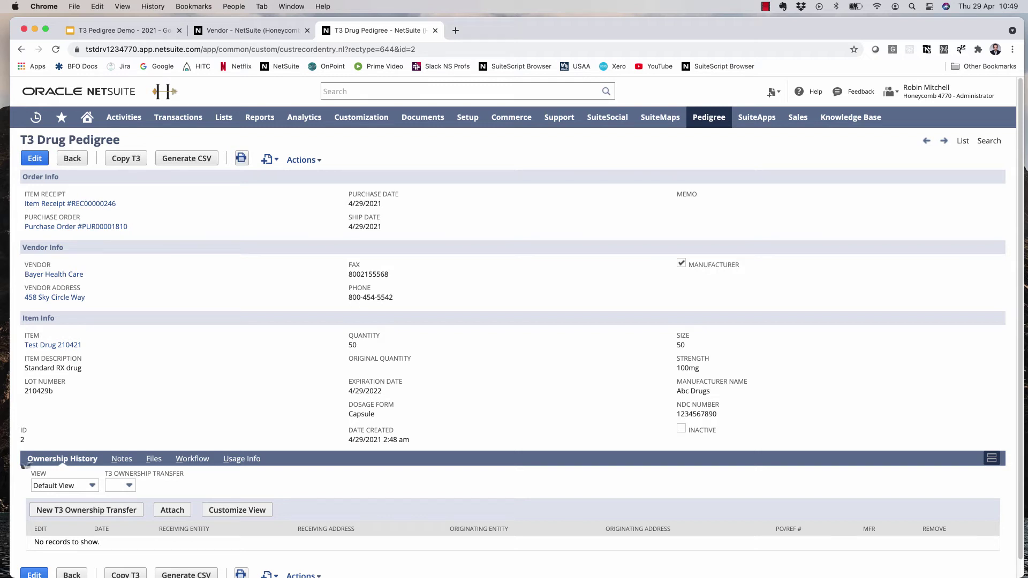
- Edit the Bayer Health Care vendor to disable Manufacturer - Auto Create T3 Pedigrees, enable Auto Create T3s - Non-Manufacturer, and save
left_click(252, 30)
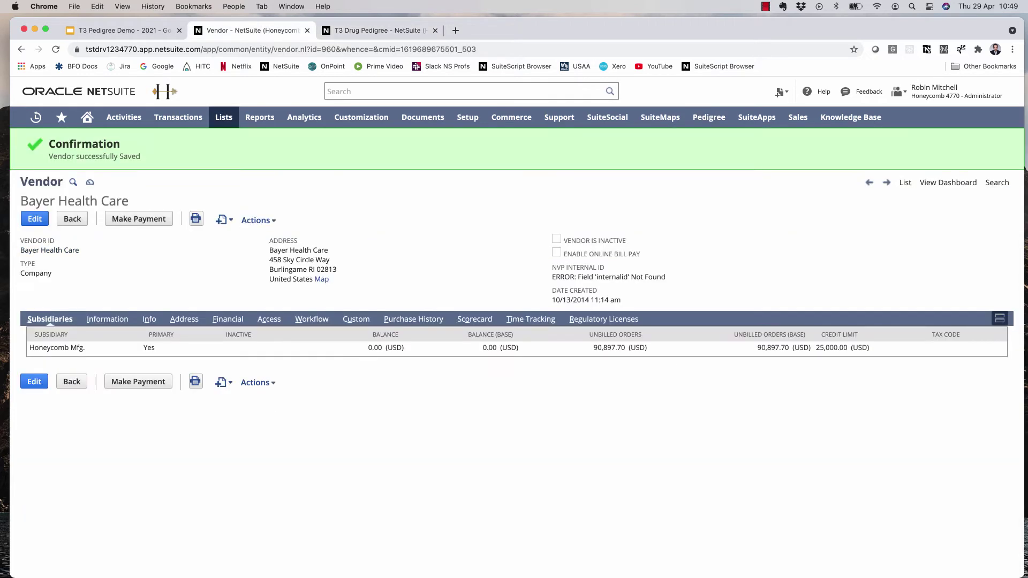
left_click(34, 219)
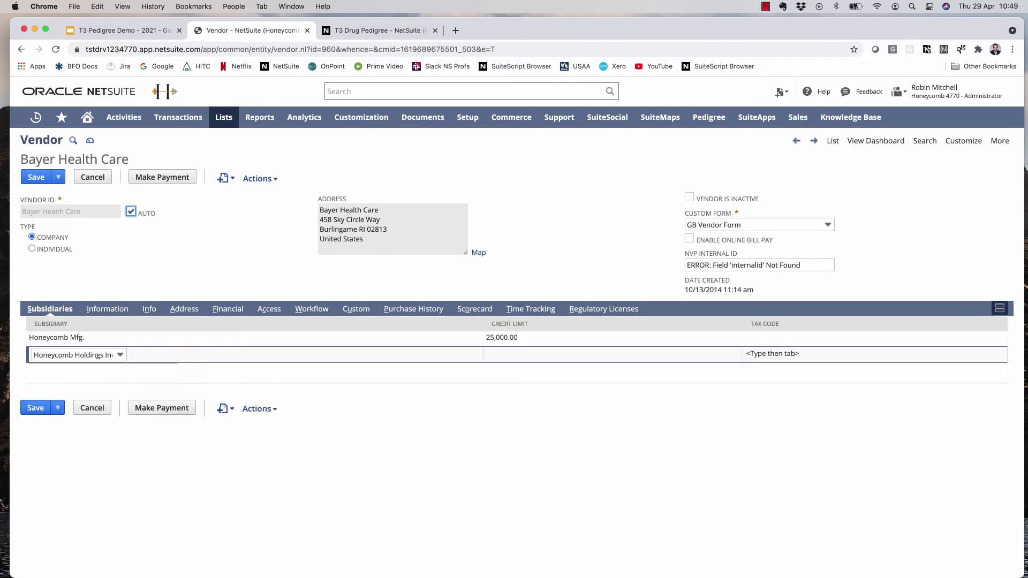
left_click(356, 309)
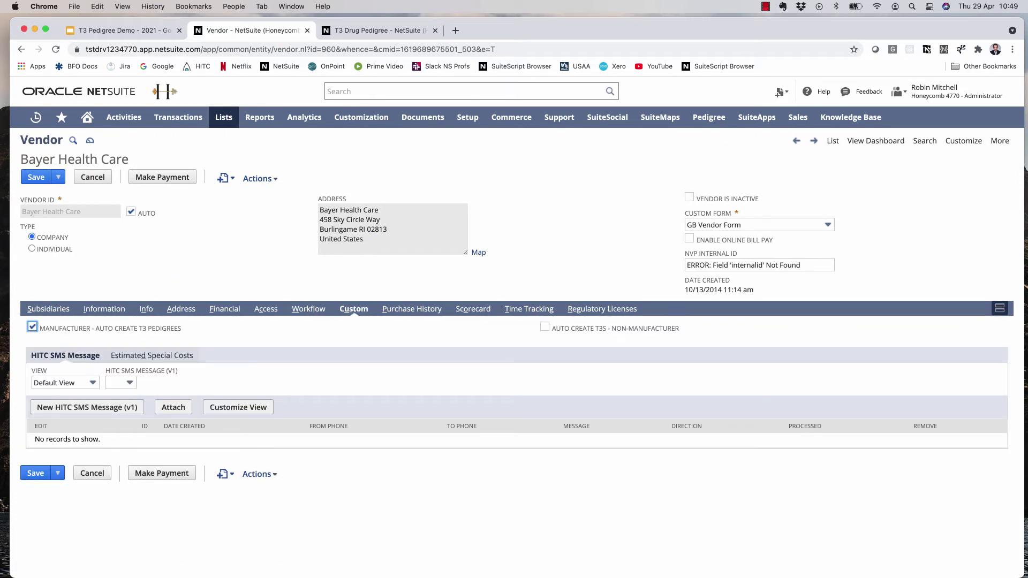
left_click(33, 326)
left_click(545, 326)
left_click(36, 177)
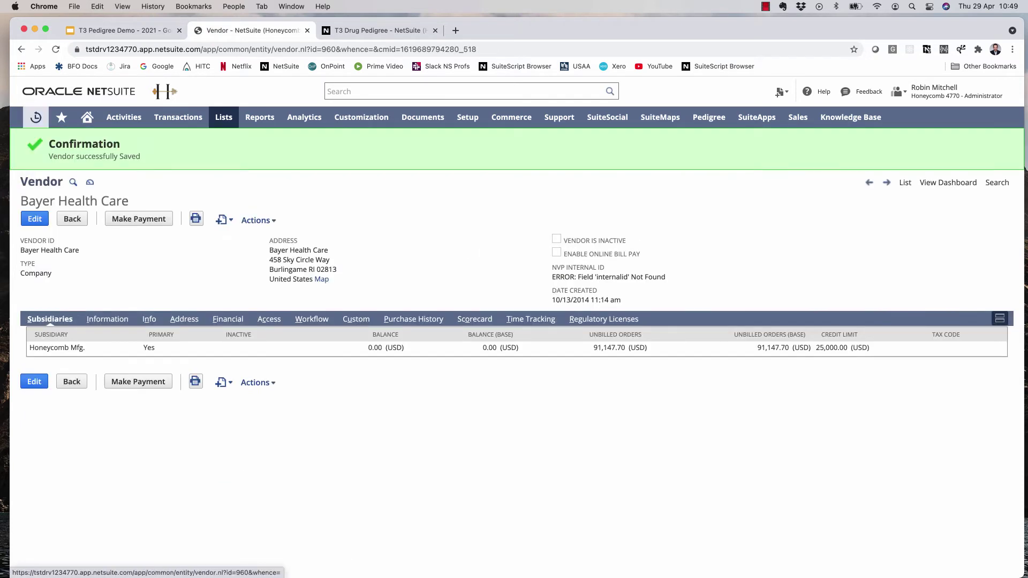
- Open purchase order PUR00001810 in a separate browser tab, save a duplicate of it, and start the duplicate's item receipt
mouse_move(36, 117)
left_click(131, 224, "super")
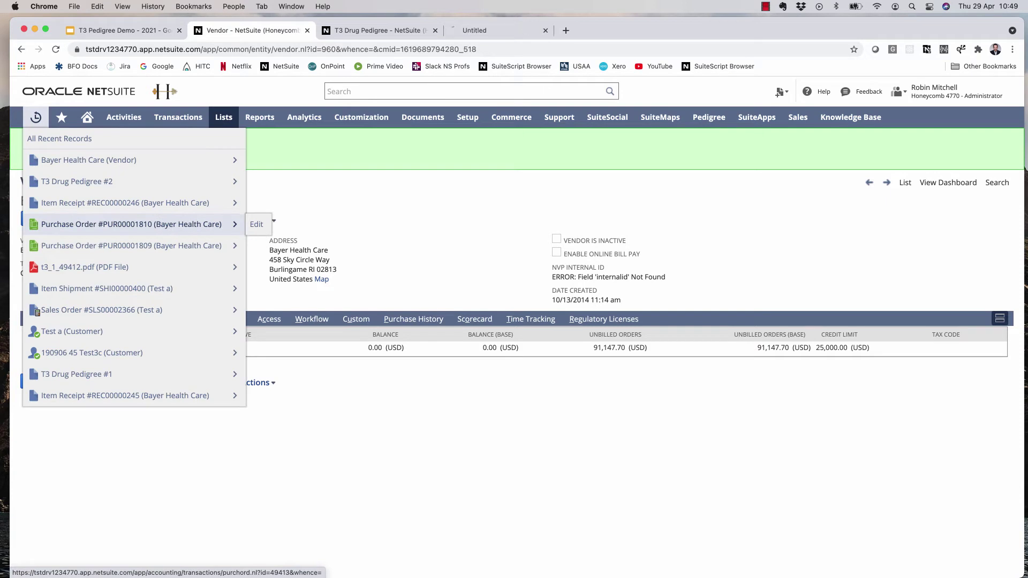
left_click(500, 31)
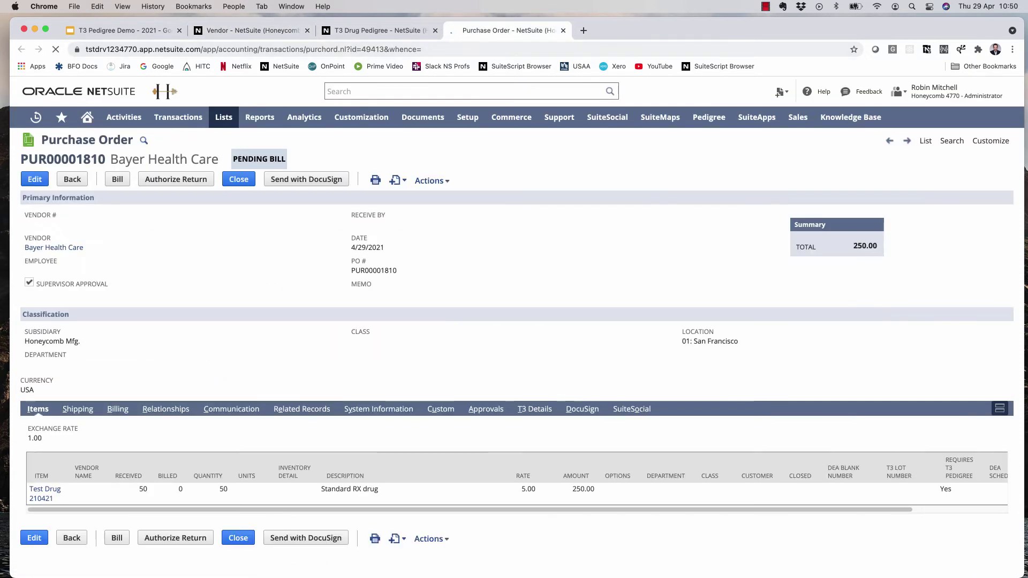
mouse_move(431, 180)
left_click(440, 207)
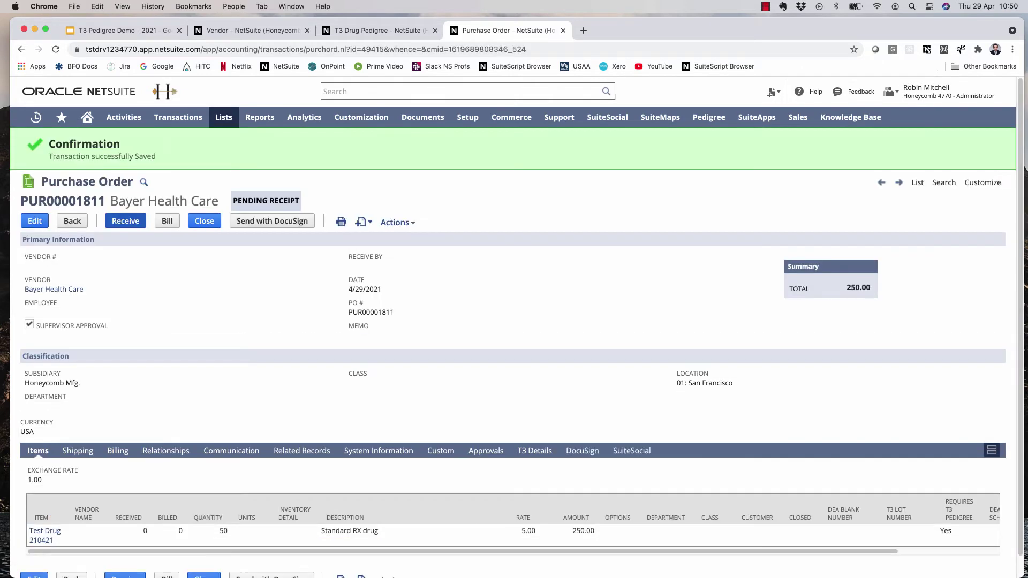
left_click(125, 221)
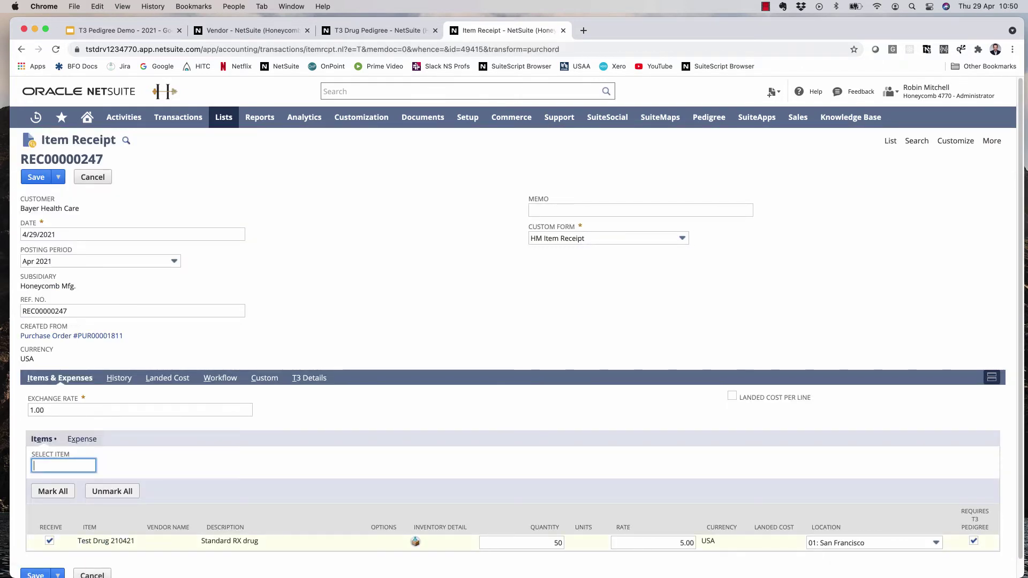
- Assign lot 210429c with expiration date 4/29/2022 and quantity 50 to Test Drug 210421 on the receipt
left_click(415, 542)
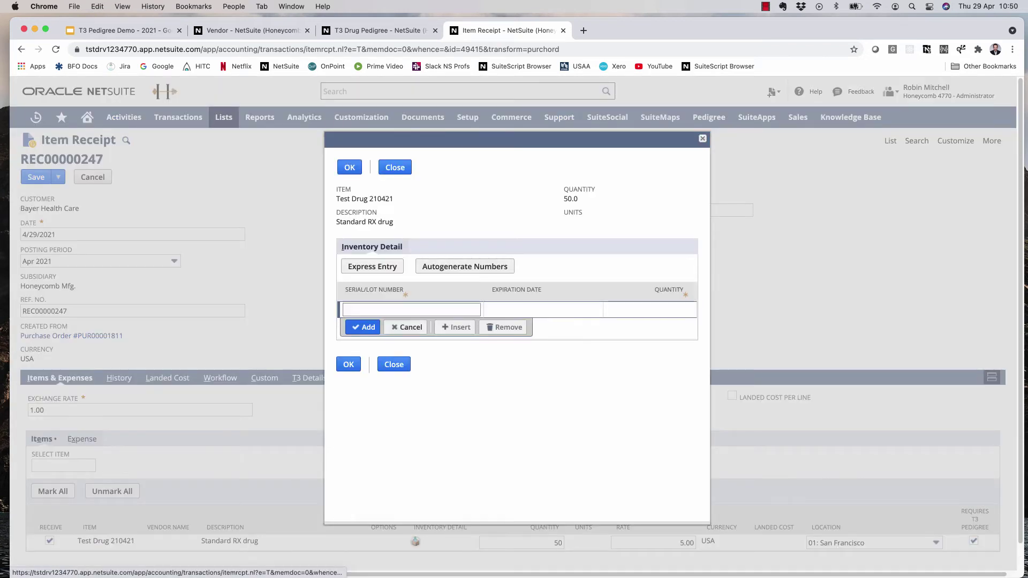
left_click(411, 309)
type("210429c")
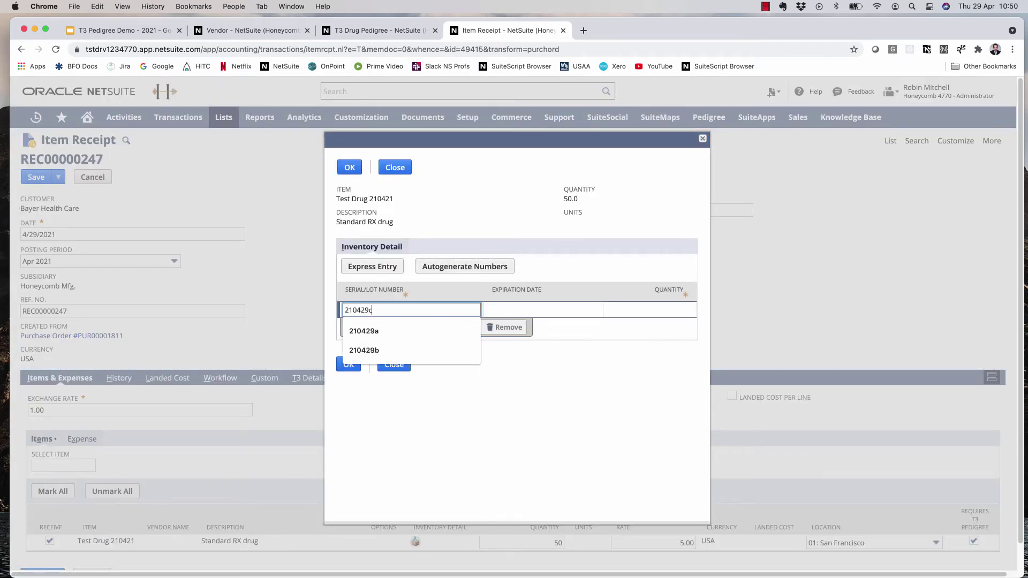
key("Tab")
type("4/29/2021")
key("Tab")
type("50")
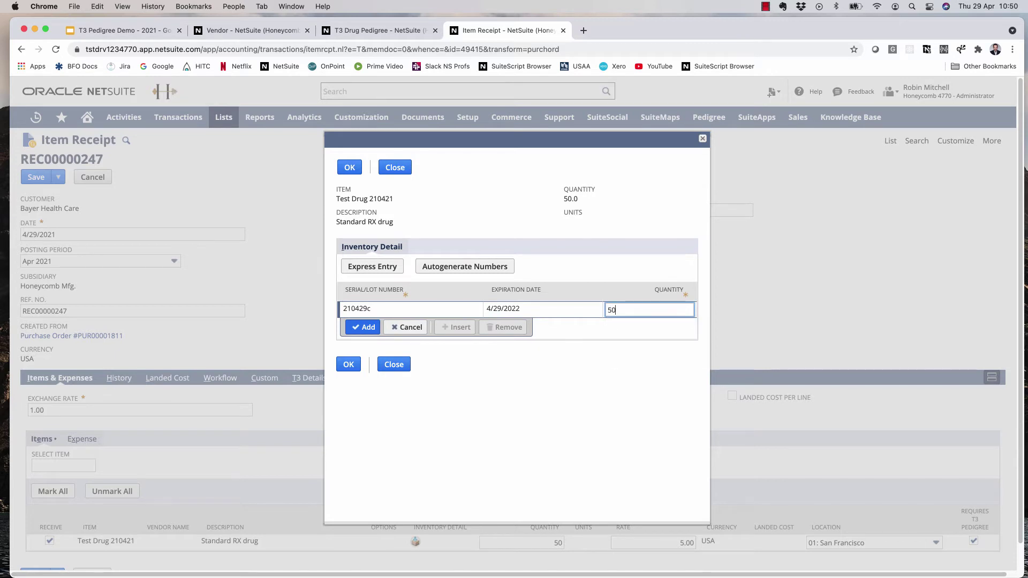
key("Return")
left_click(350, 167)
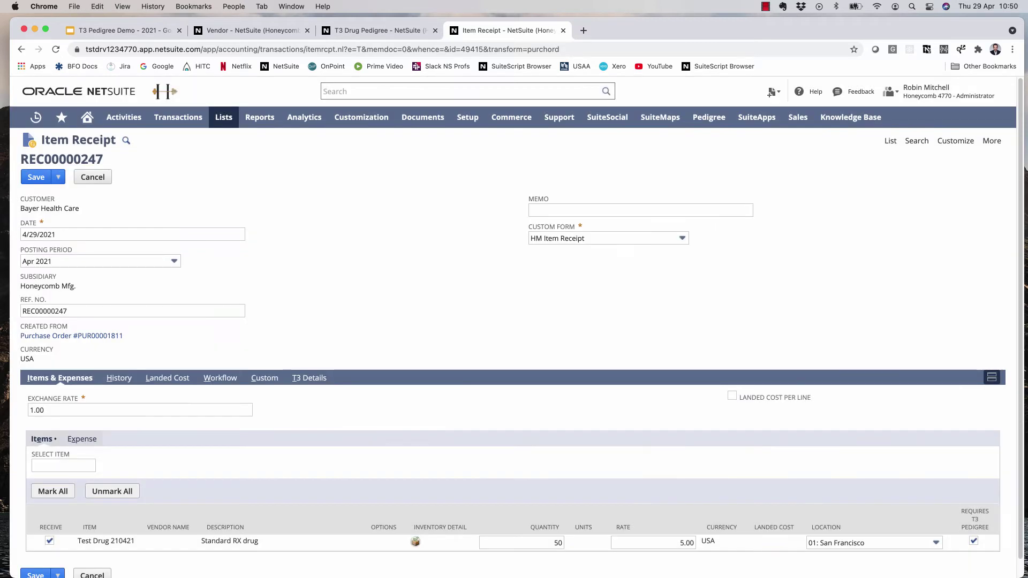
- Save the item receipt and open the drug pedigree listed in its T3 details
left_click(35, 177)
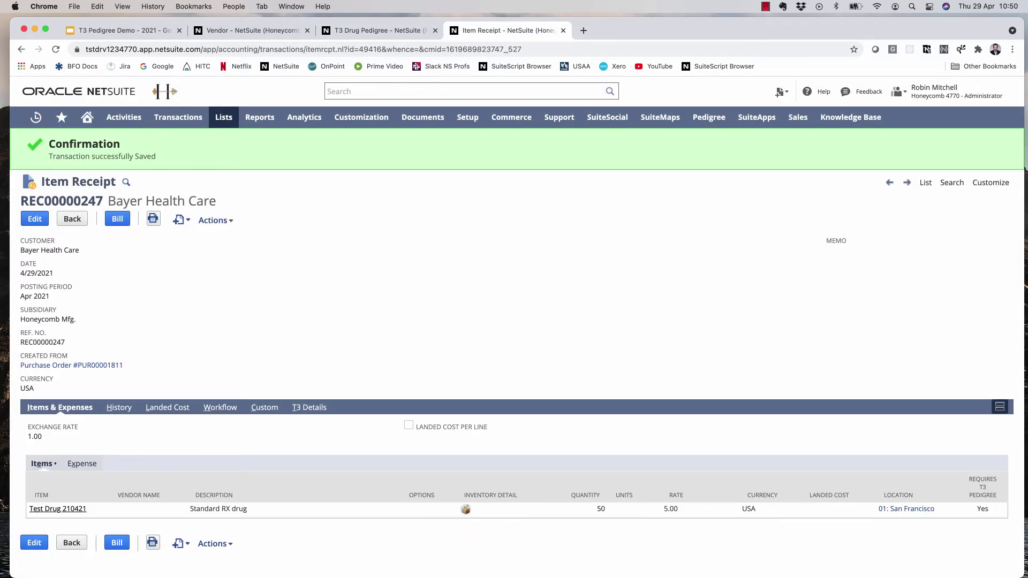
left_click(309, 408)
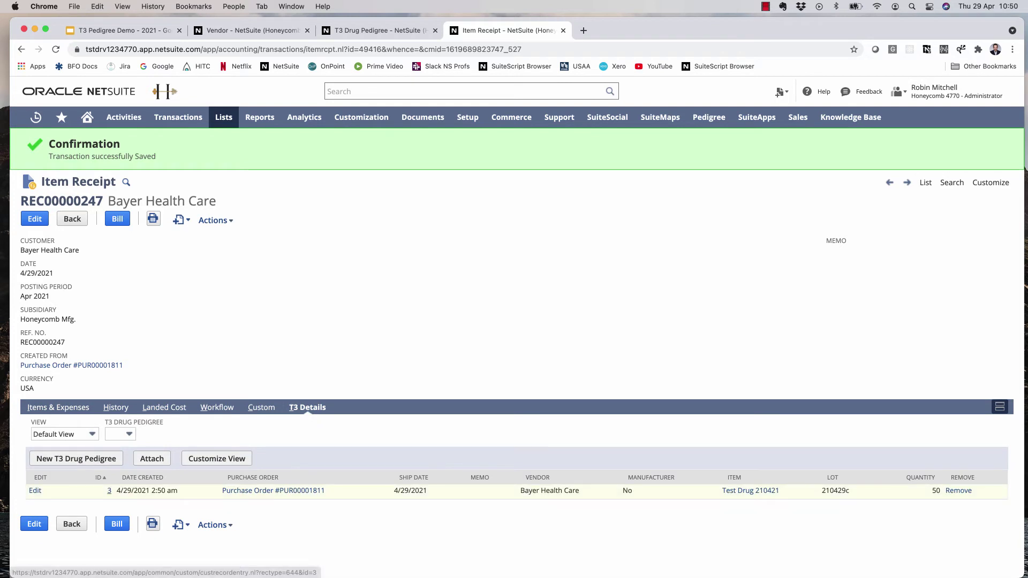
left_click(109, 491)
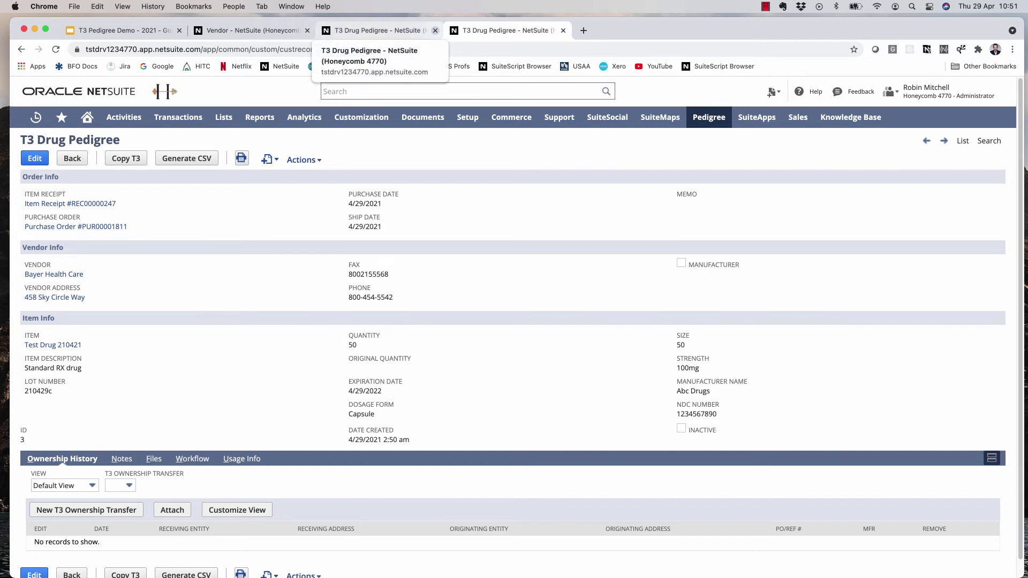
- Close the two drug pedigree browser tabs, then enable Use T3 Serial Numbers in the company's custom preferences and save
left_click(435, 30)
left_click(434, 31)
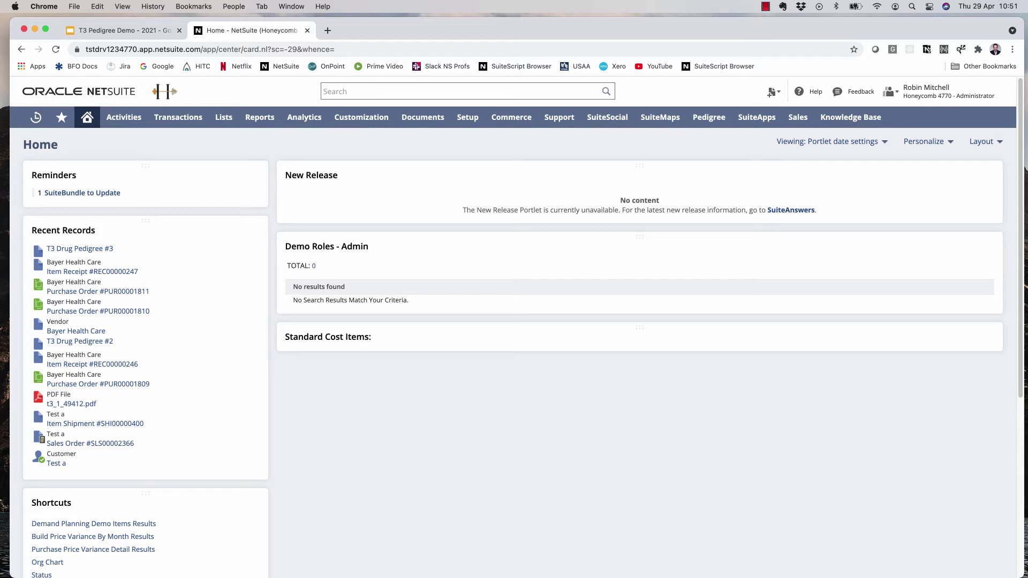
mouse_move(468, 116)
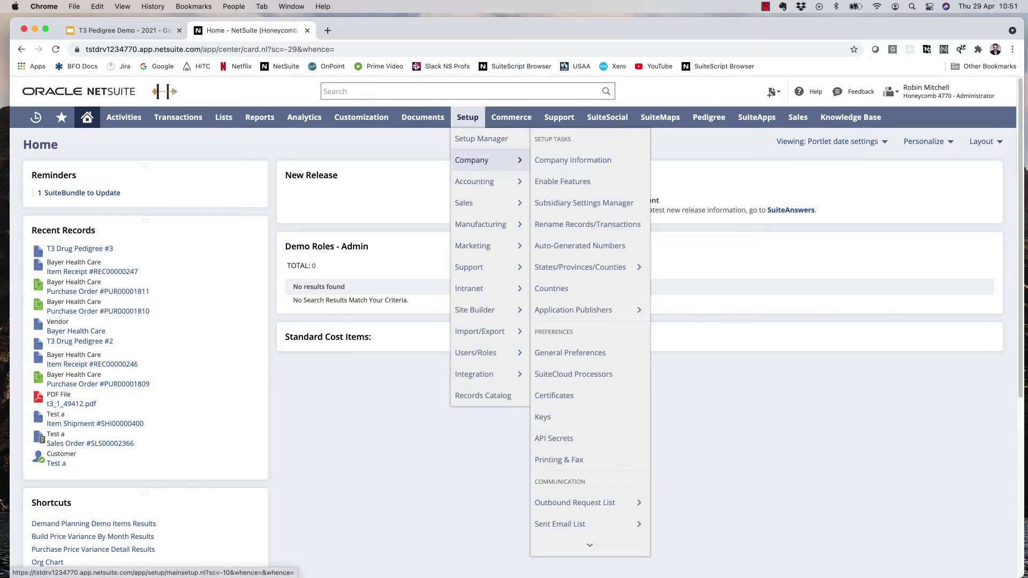
left_click(570, 352)
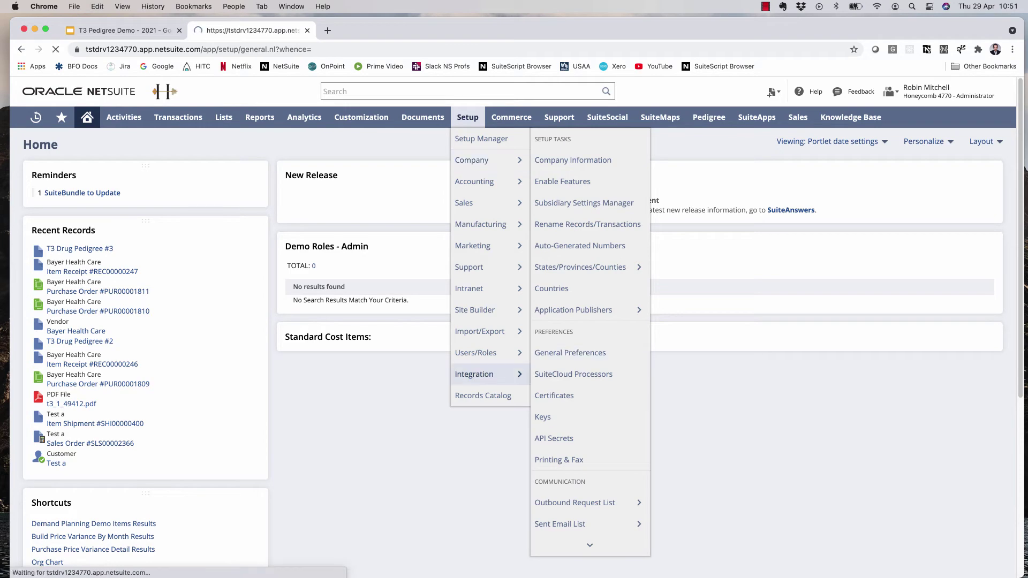
scroll(514, 354, "down", 7)
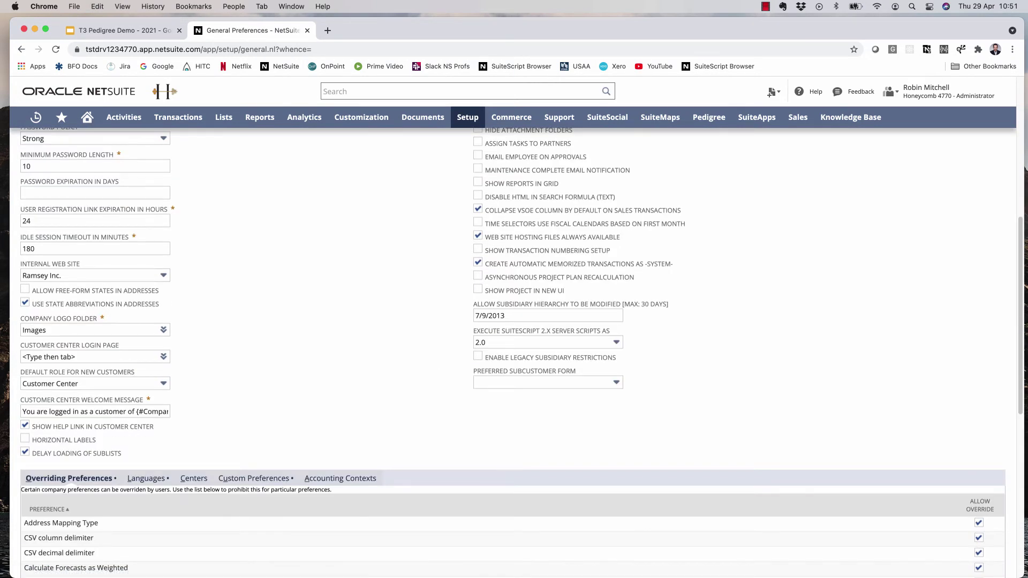
left_click(253, 478)
scroll(254, 478, "down", 6)
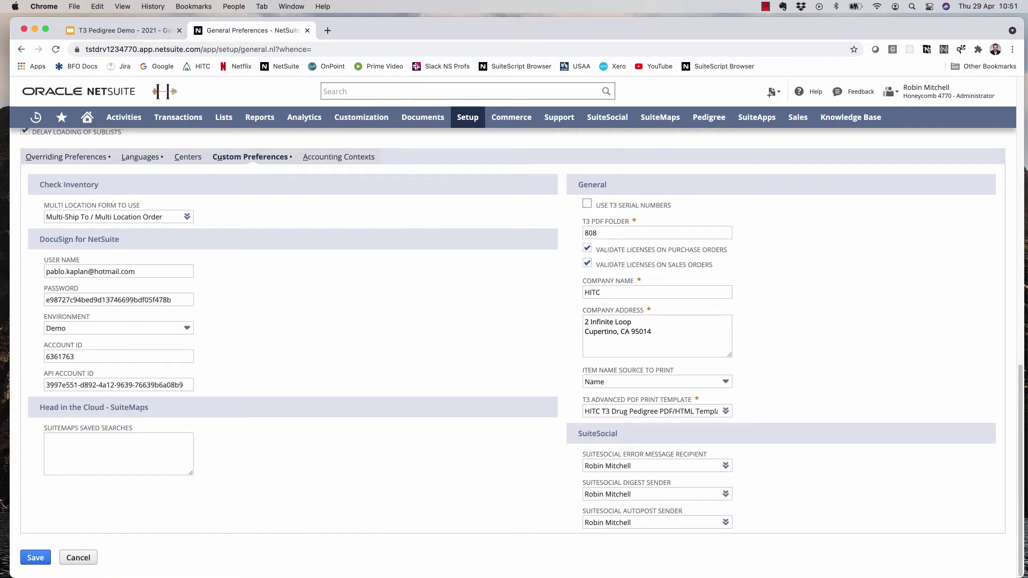
left_click(587, 204)
scroll(513, 343, "up", 10)
left_click(36, 558)
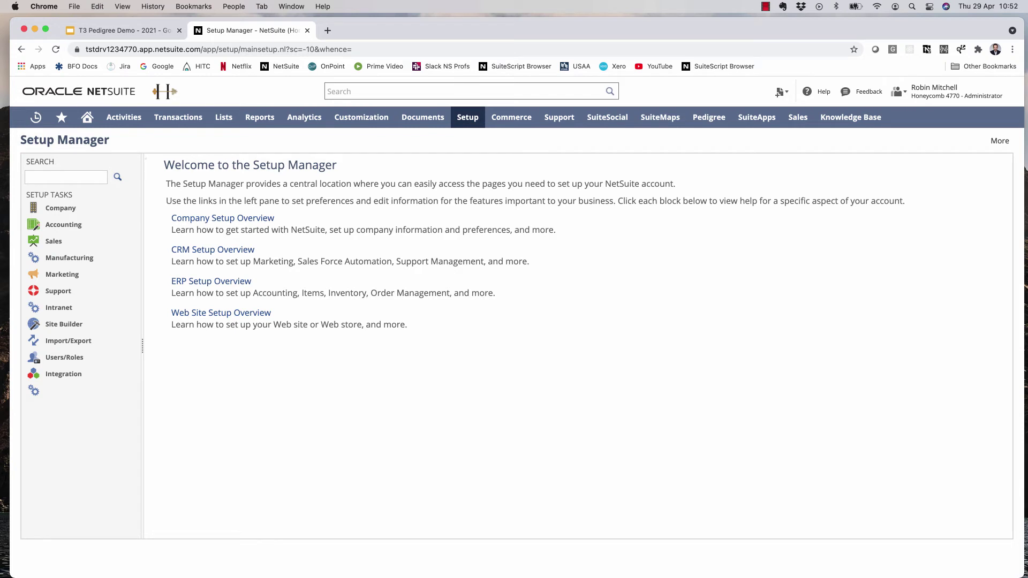
- Edit the Bayer Health Care vendor to disable Auto Create T3s - Non-Manufacturer and save the record
mouse_move(35, 117)
mouse_move(134, 245)
left_click(256, 245)
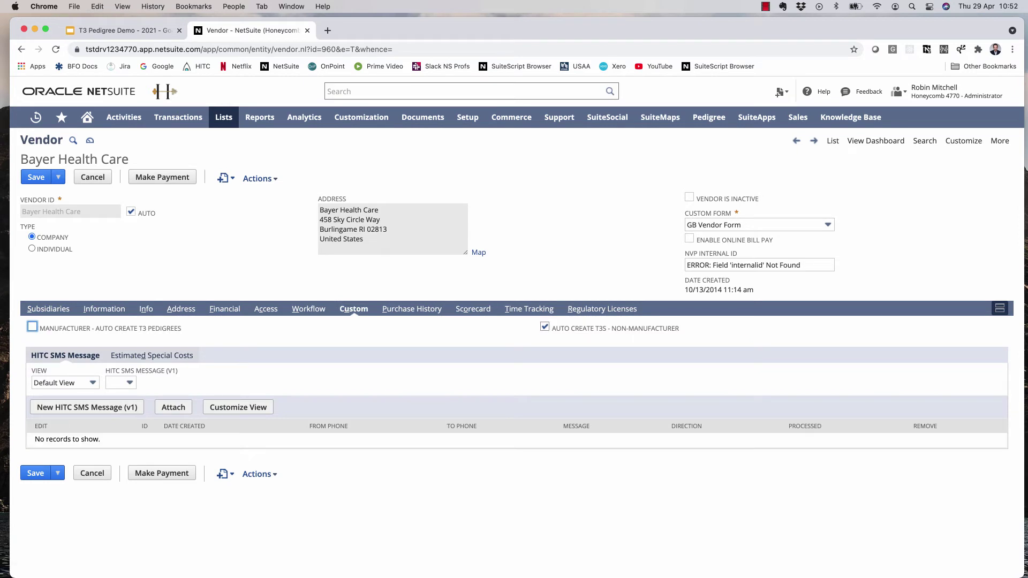
left_click(544, 327)
left_click(36, 177)
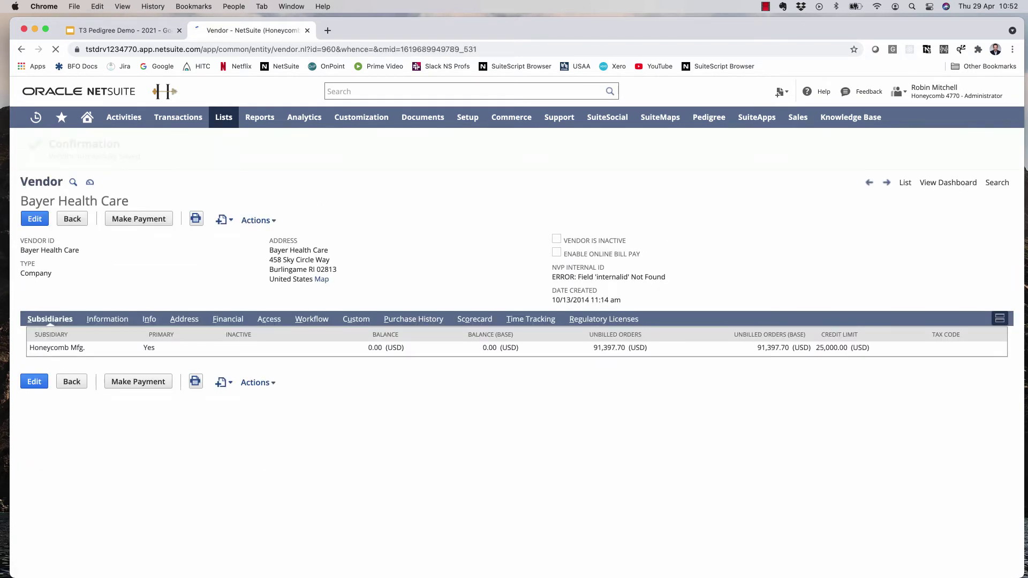
- Copy purchase order PUR00001811, set the Test Drug 210421 quantity to 5, and save the new order
mouse_move(36, 117)
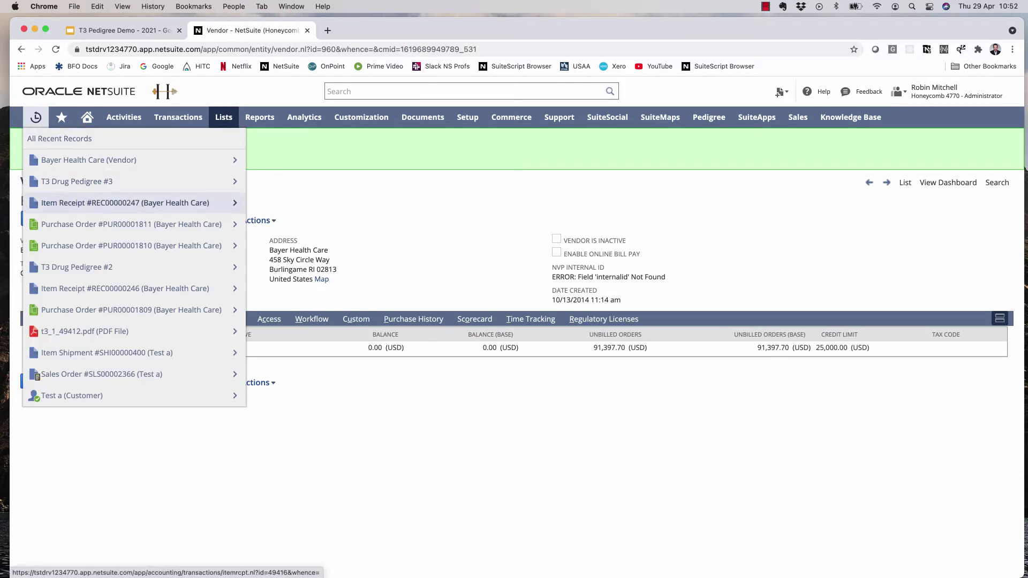
left_click(131, 224)
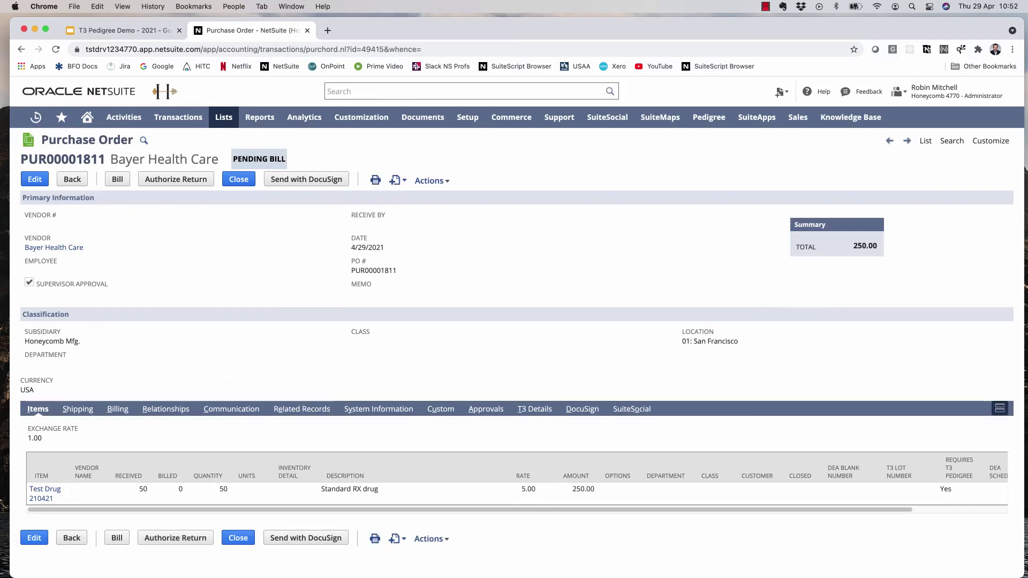
mouse_move(432, 180)
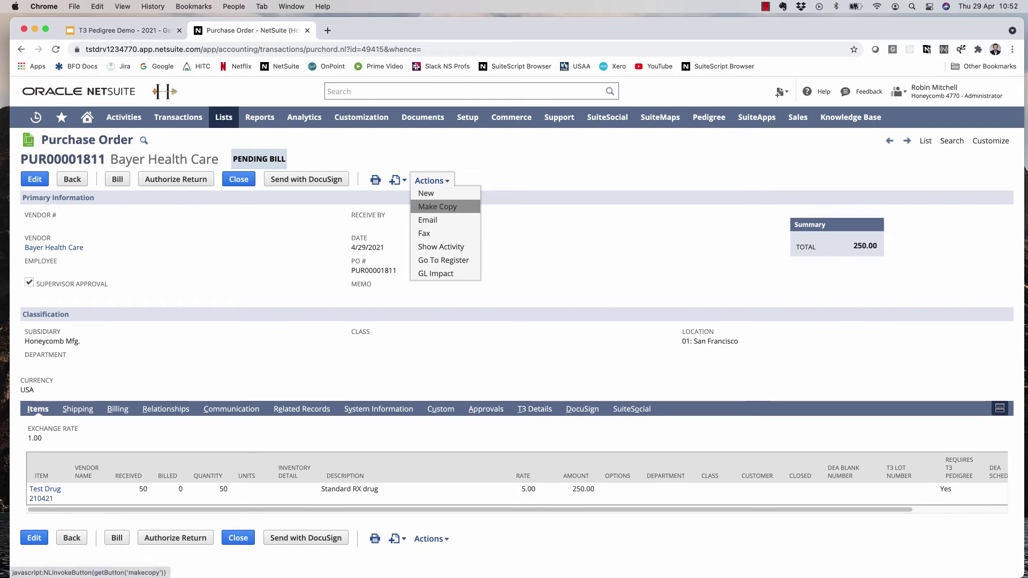
left_click(428, 206)
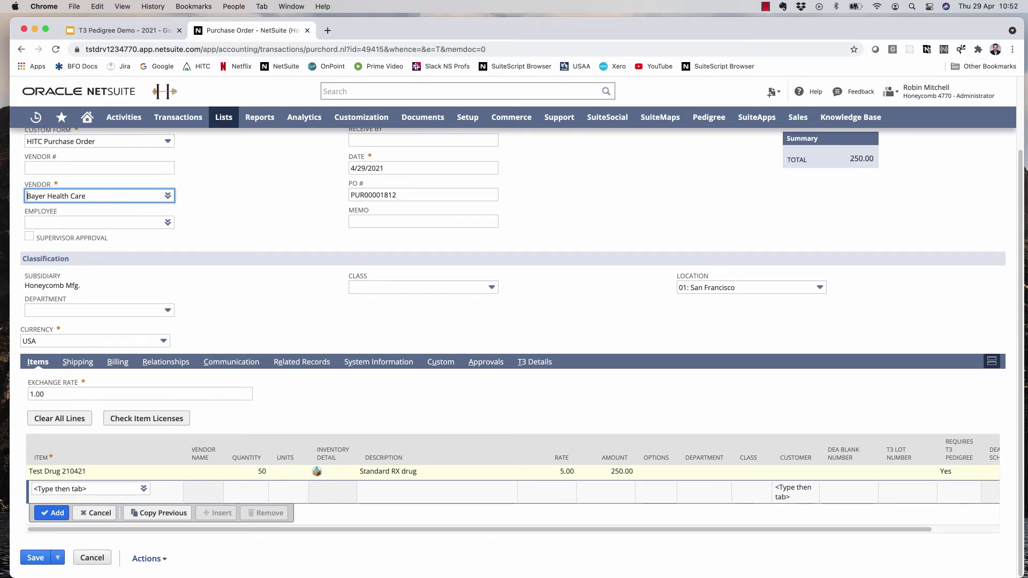
left_click(262, 472)
type("5")
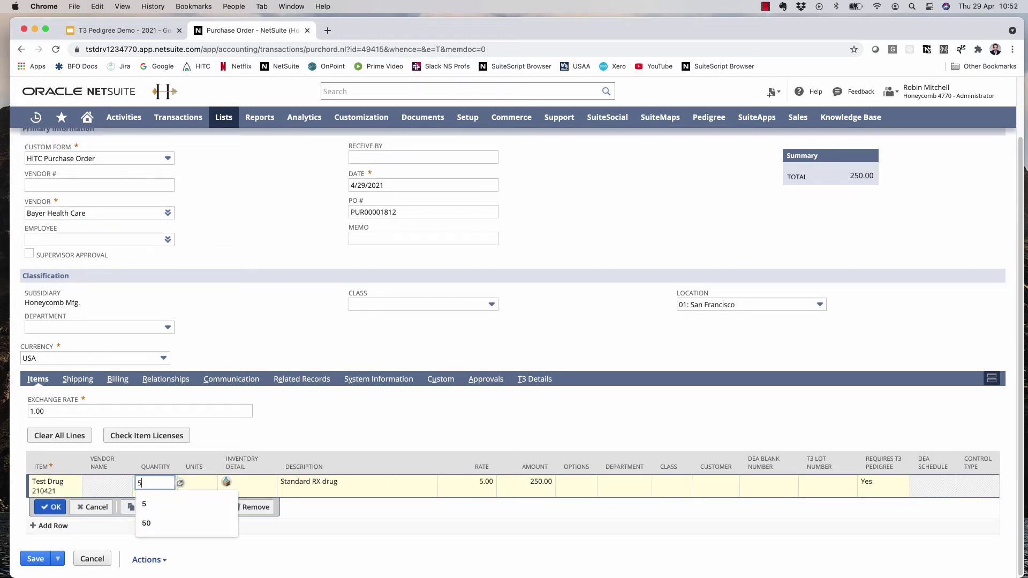
key("Return")
scroll(51, 214, "up", 2)
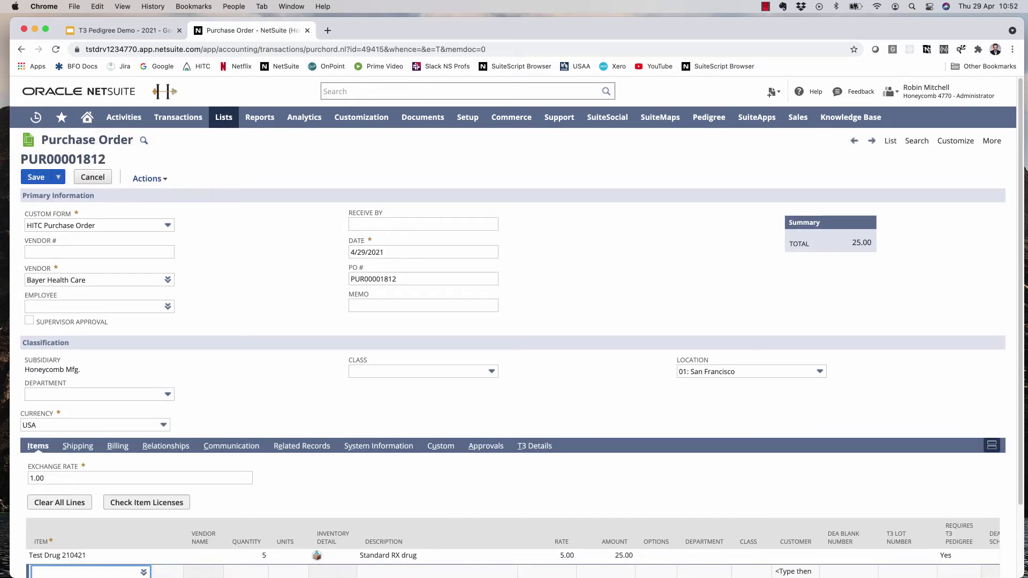
left_click(36, 176)
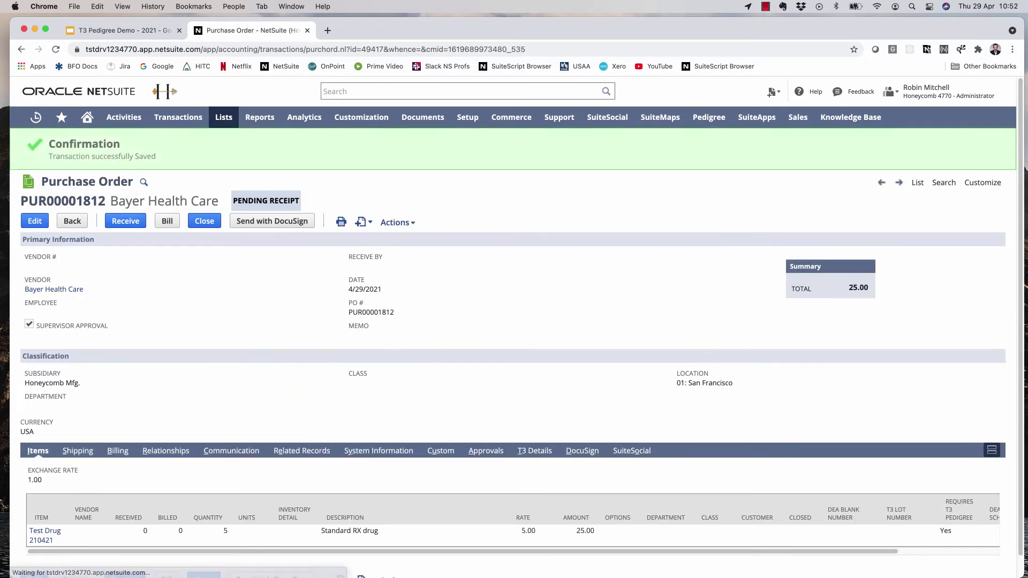
- Receive the Bayer Health Care purchase order with lot 210429d, expiration date 4/29/2022 and quantity 5 for Test Drug 210421, and save the receipt
left_click(125, 220)
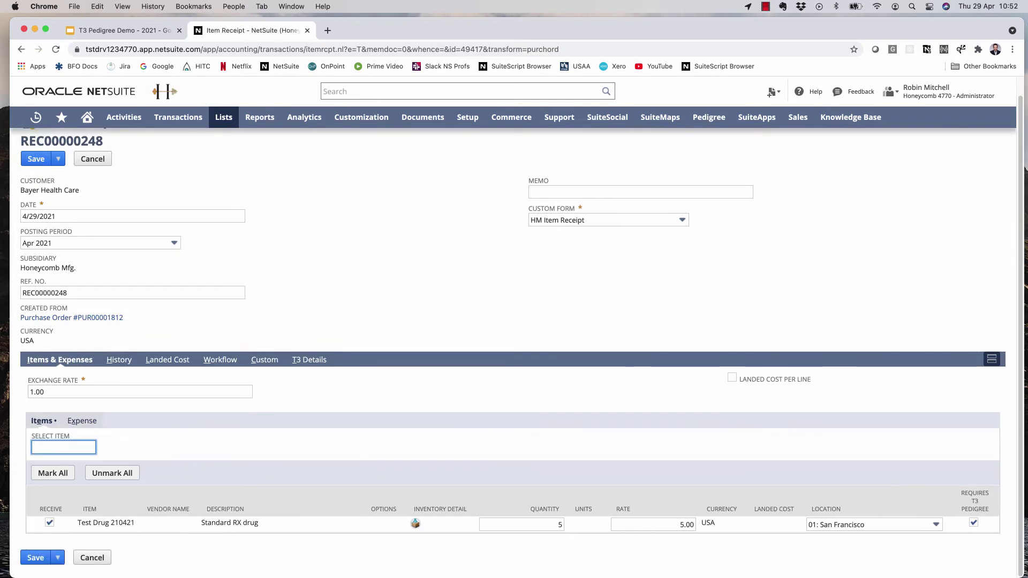
left_click(415, 523)
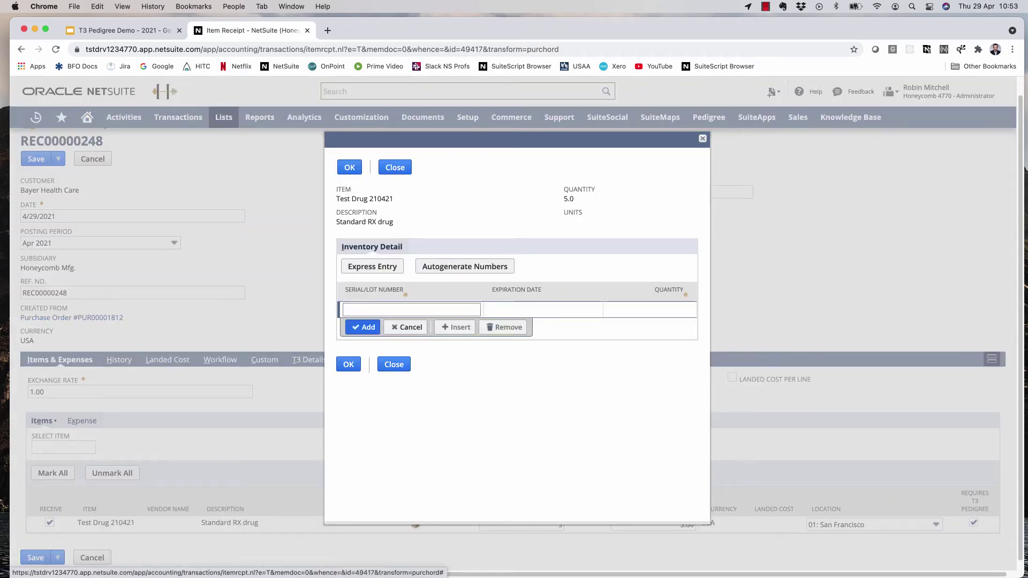
left_click(411, 310)
type("2104")
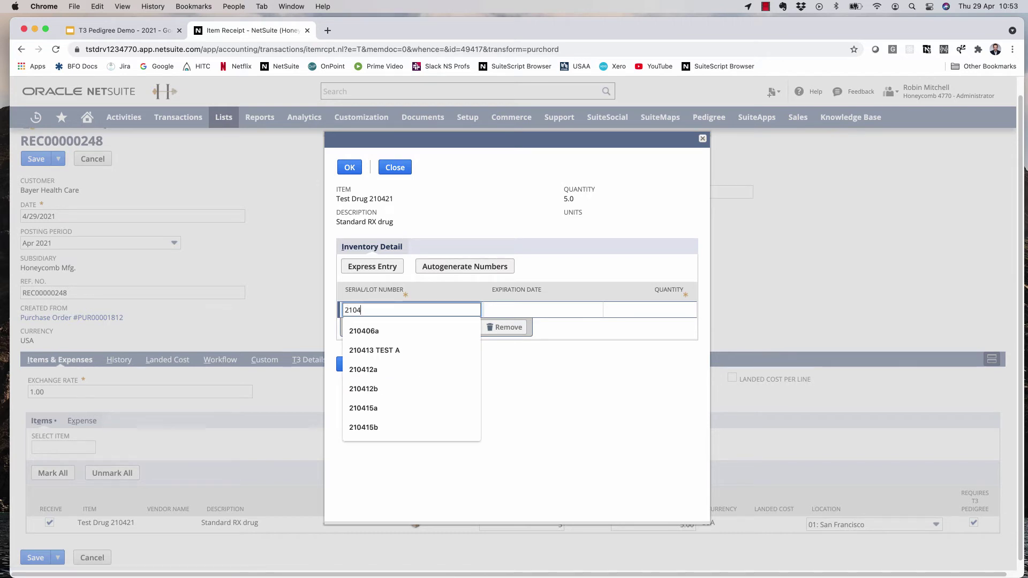
type("29d")
key("Tab")
type("4/29/2022")
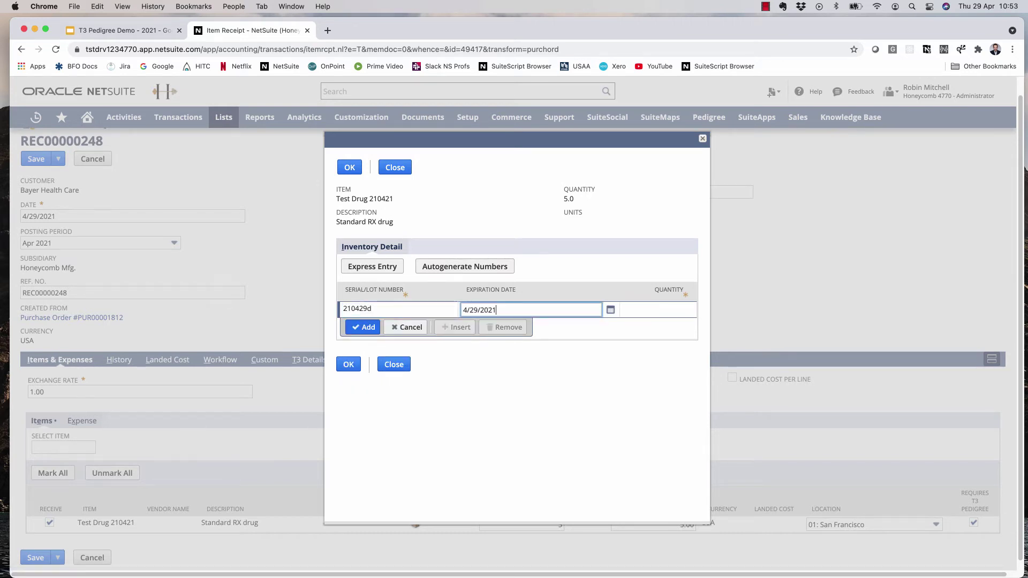
key("Tab")
type("5")
key("Return")
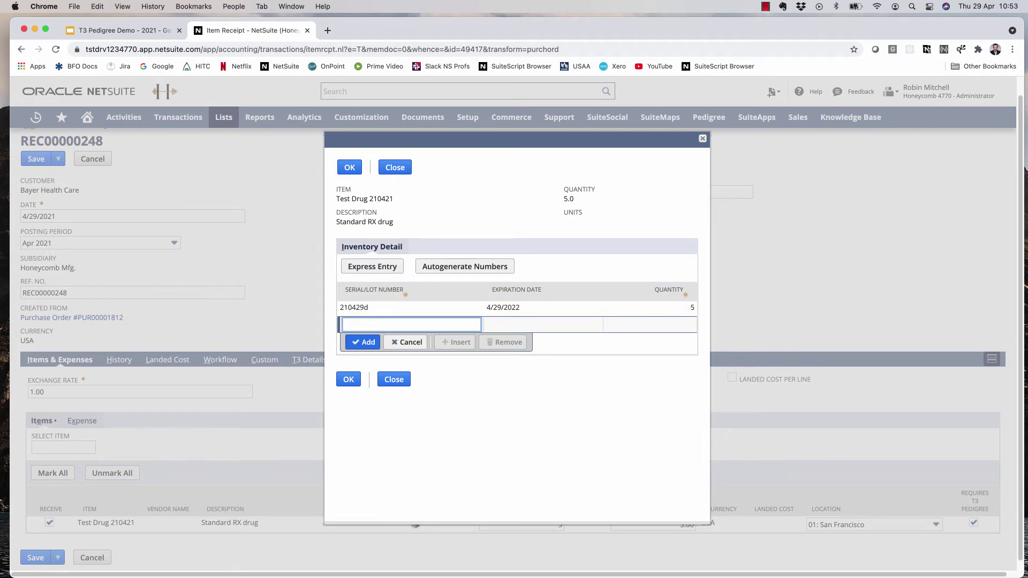
left_click(350, 167)
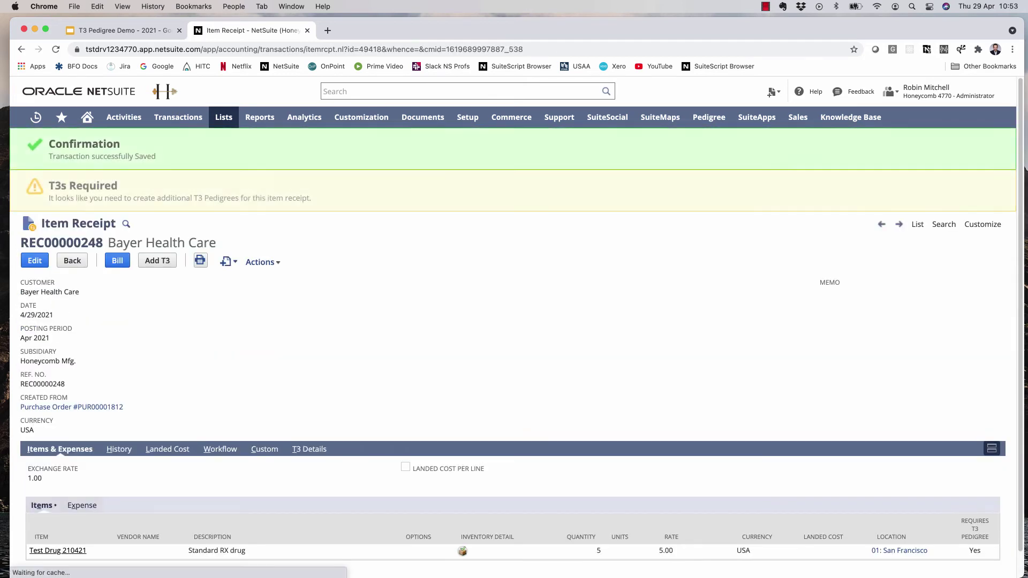
- Add a T3 drug pedigree from the item receipt and switch its form to T3 Drug Pedigree Form - Lot Inventory with SNs
left_click(157, 260)
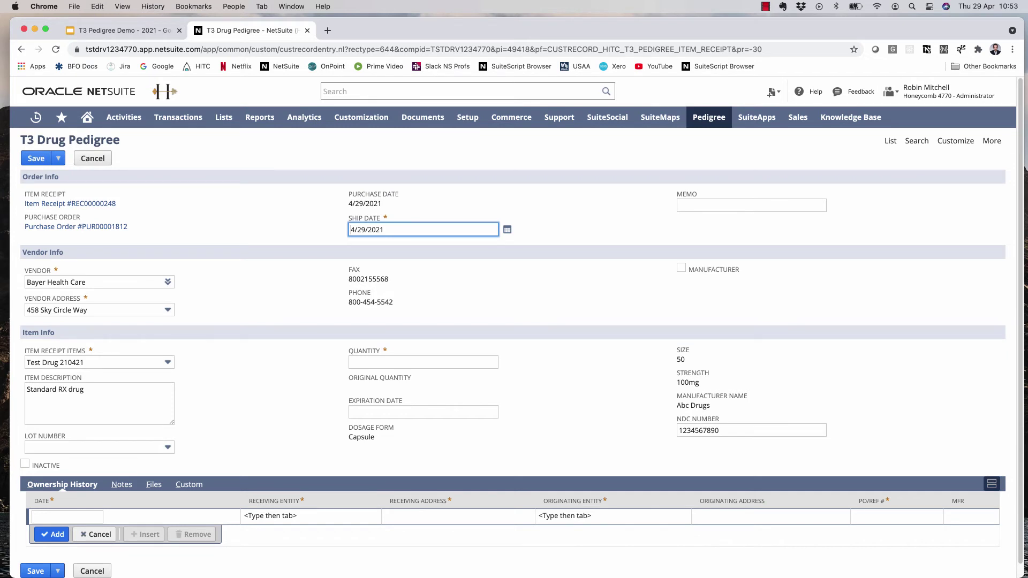
left_click(189, 484)
left_click(107, 516)
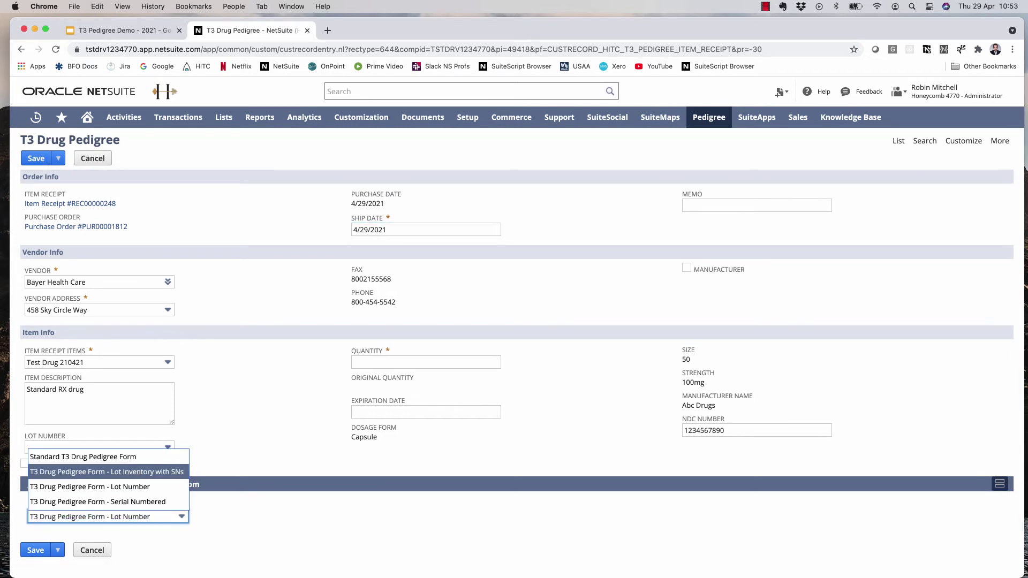
left_click(107, 472)
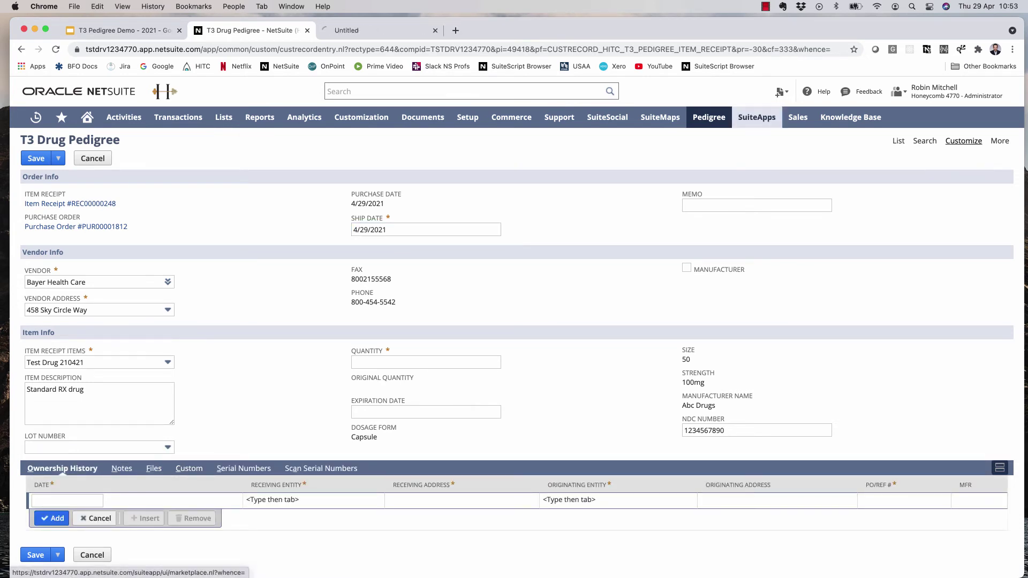
- Customize the pedigree form in a new browser tab to use the HITC T3 Drug Pedigree PDF/HTML Template, make it preferred, and save
left_click(959, 157, "super")
left_click(380, 30)
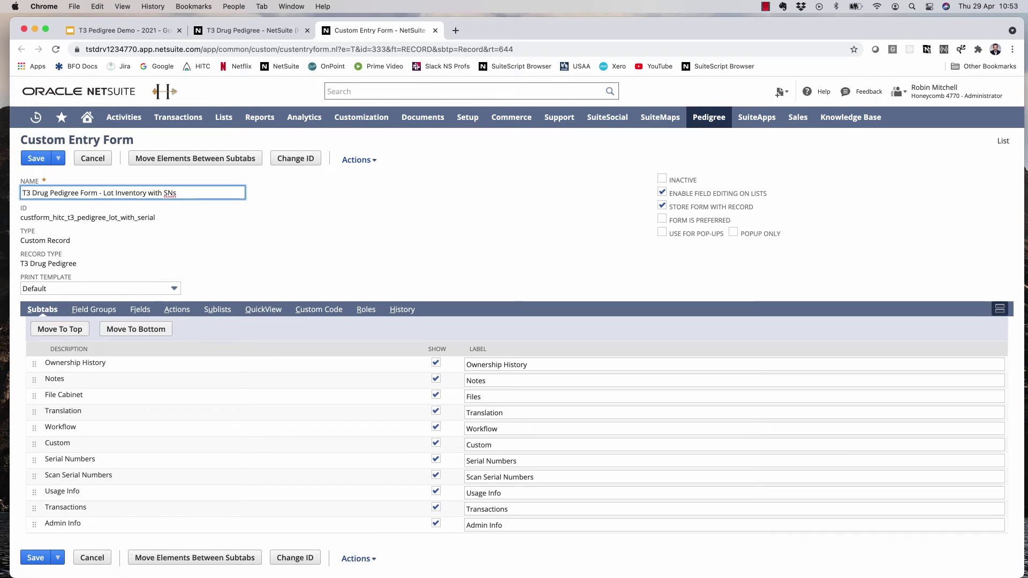
left_click(100, 288)
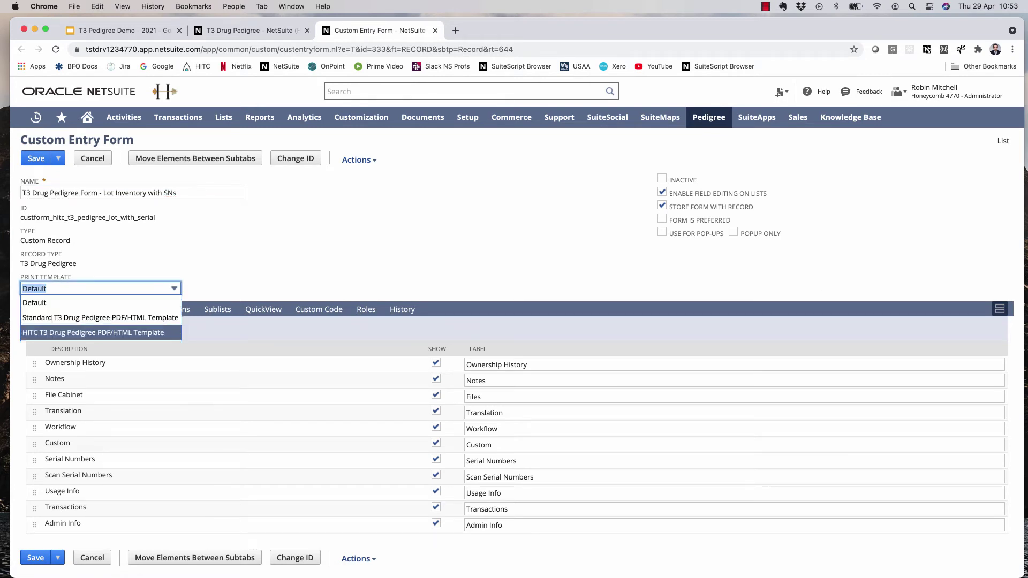
left_click(93, 332)
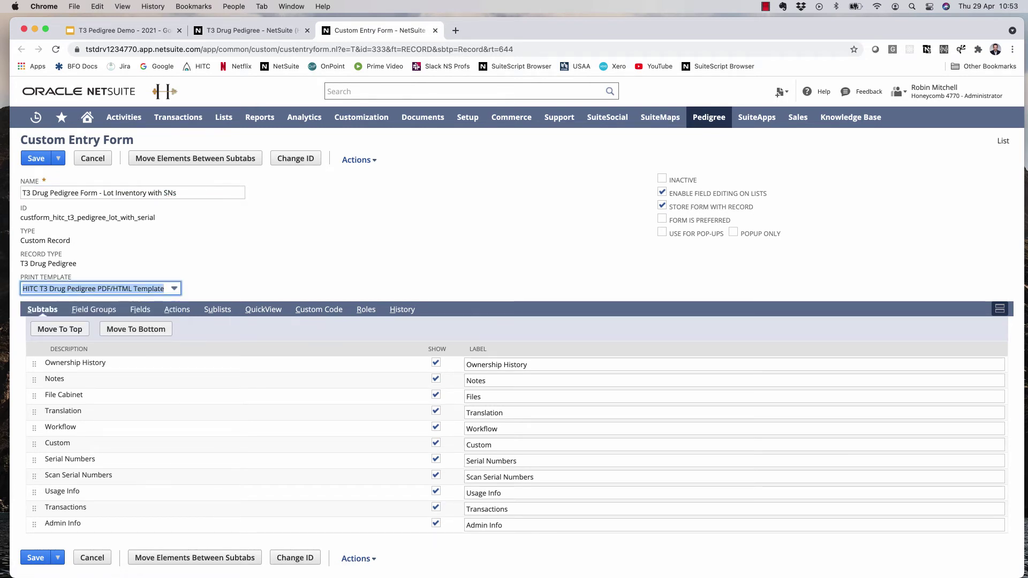
left_click(662, 219)
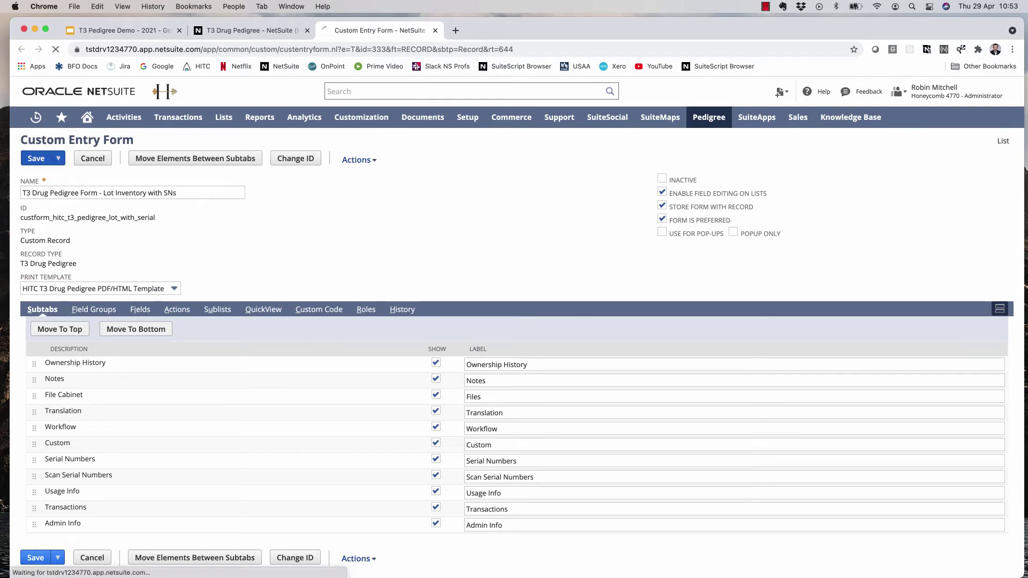
left_click(36, 158)
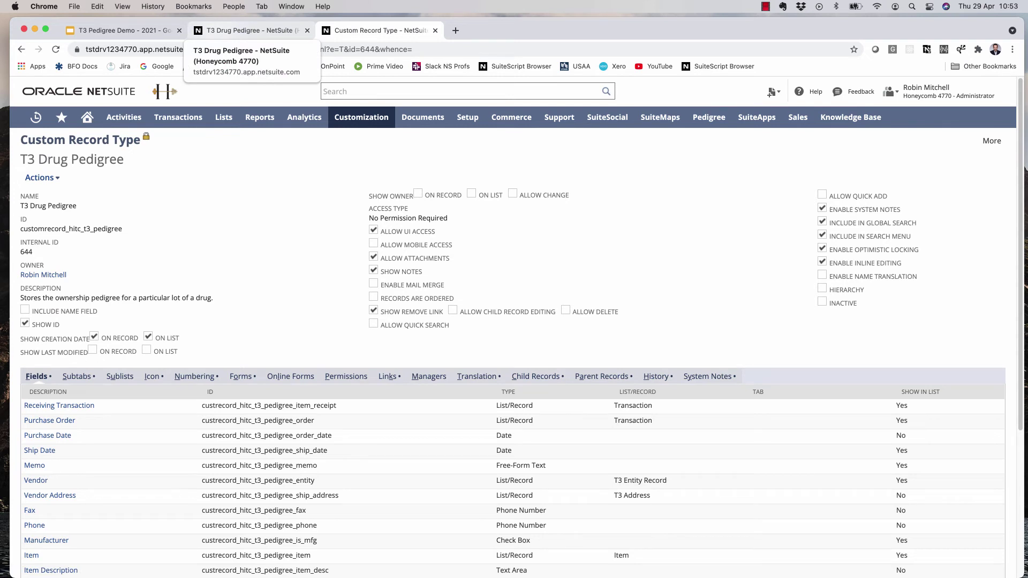
- Return to the new T3 drug pedigree and select lot number 210429d
left_click(244, 31)
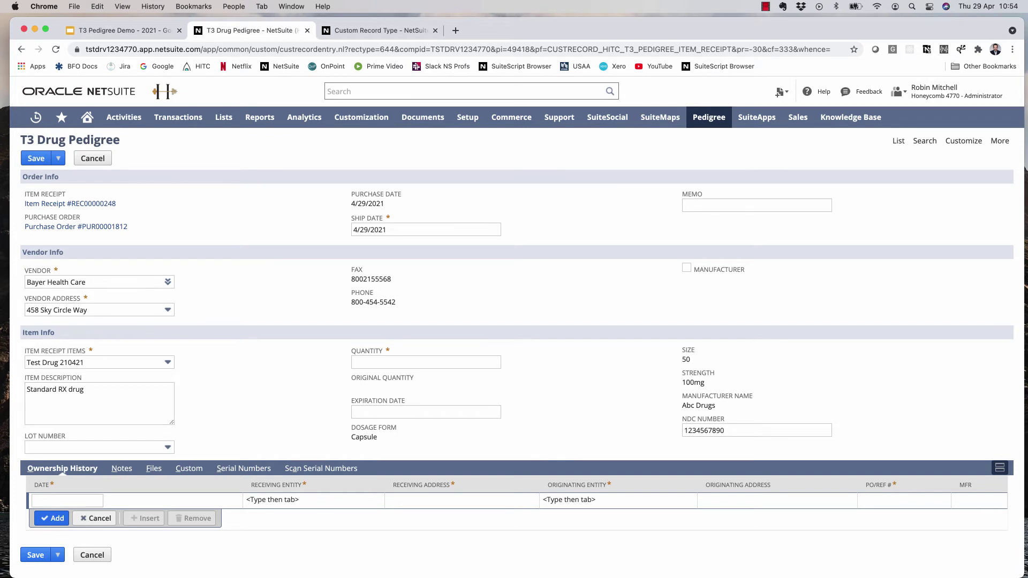
left_click(99, 447)
key("Down")
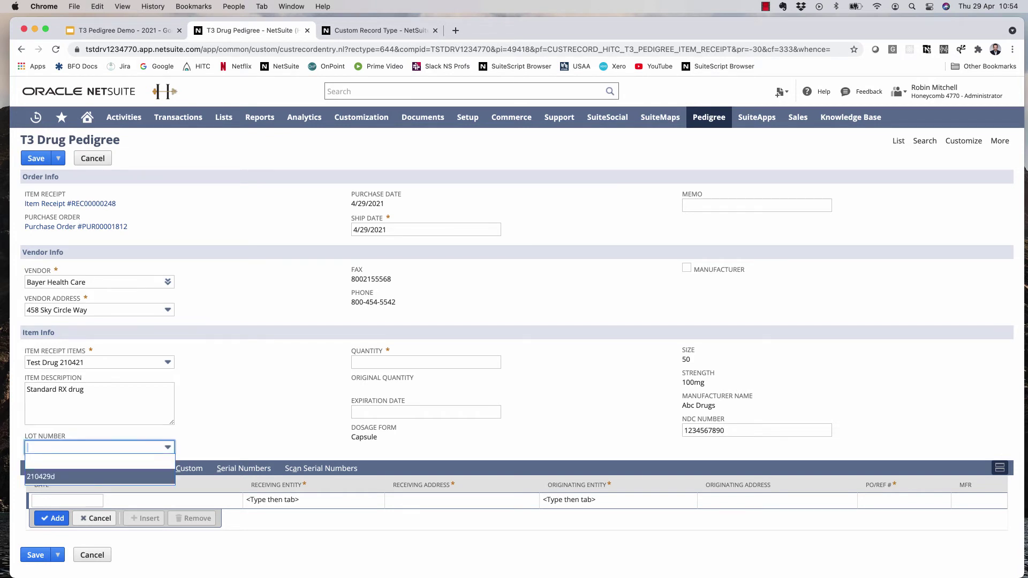
key("Return")
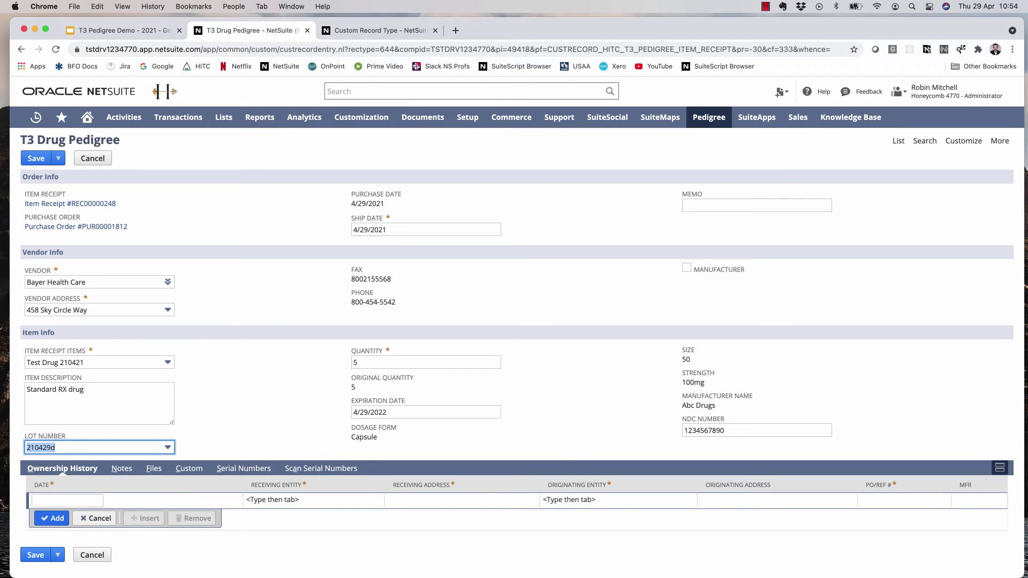
- Bulk enter the five serial numbers 210429d1 through 210429d5, one per line, on the pedigree
left_click(244, 469)
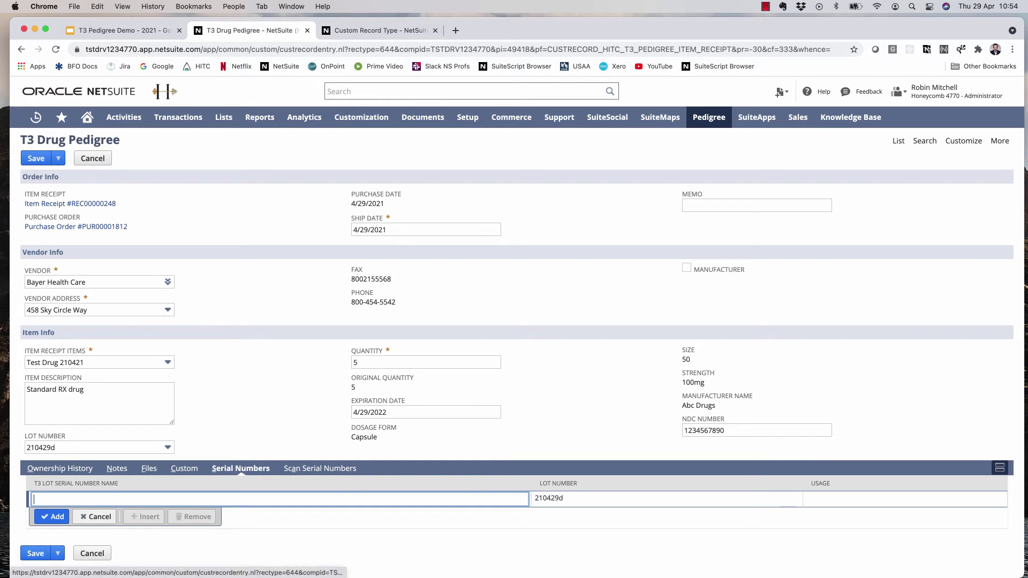
left_click(319, 468)
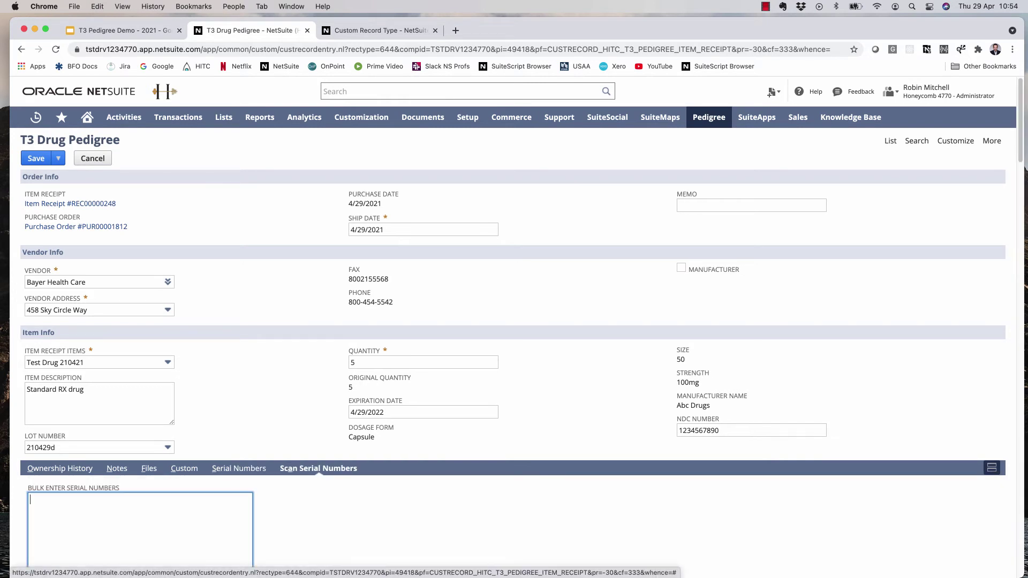
scroll(512, 353, "down", 4)
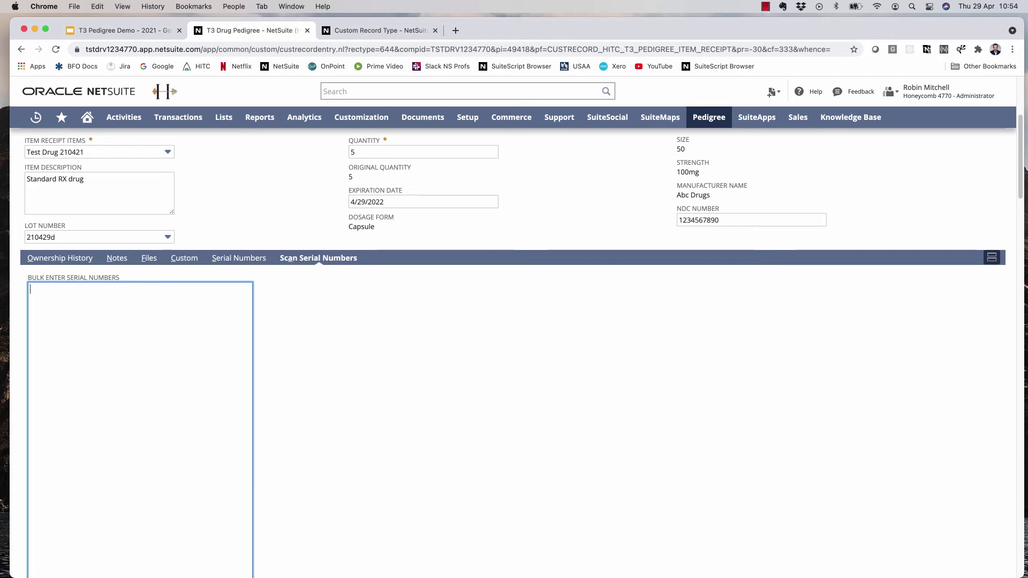
type("210429")
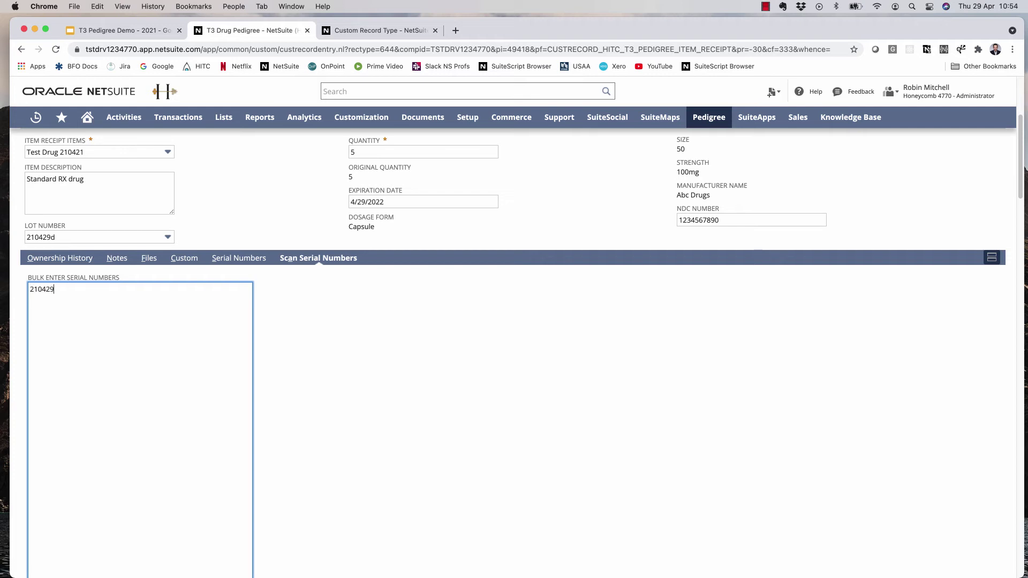
type("d1")
key("Return")
type("210429d2 ")
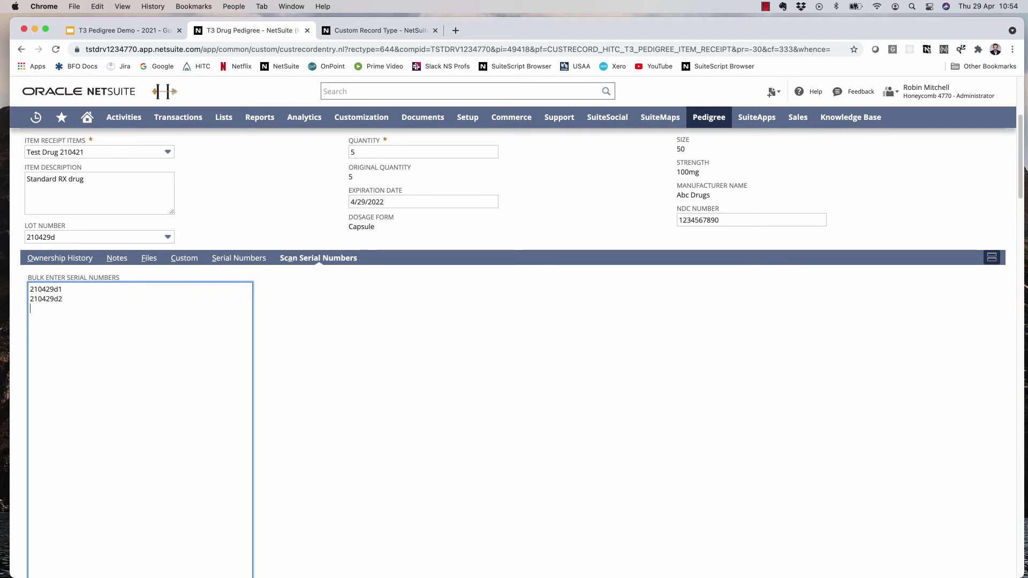
type("210429d3")
key("Return")
type("210429d4 210429d5")
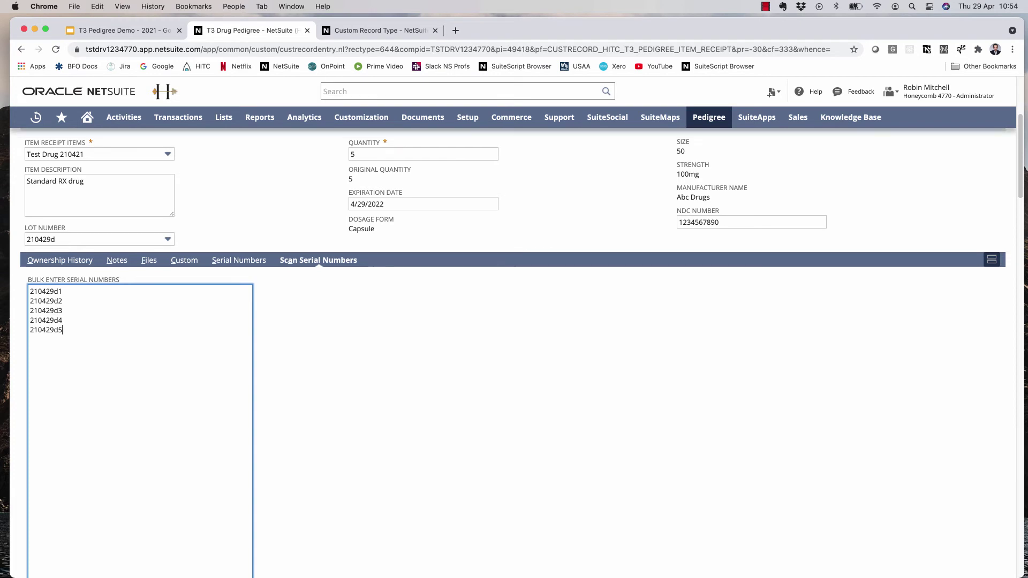
- Mark the vendor as the drug's manufacturer on the pedigree and save the record
scroll(514, 321, "up", 4)
left_click(36, 158)
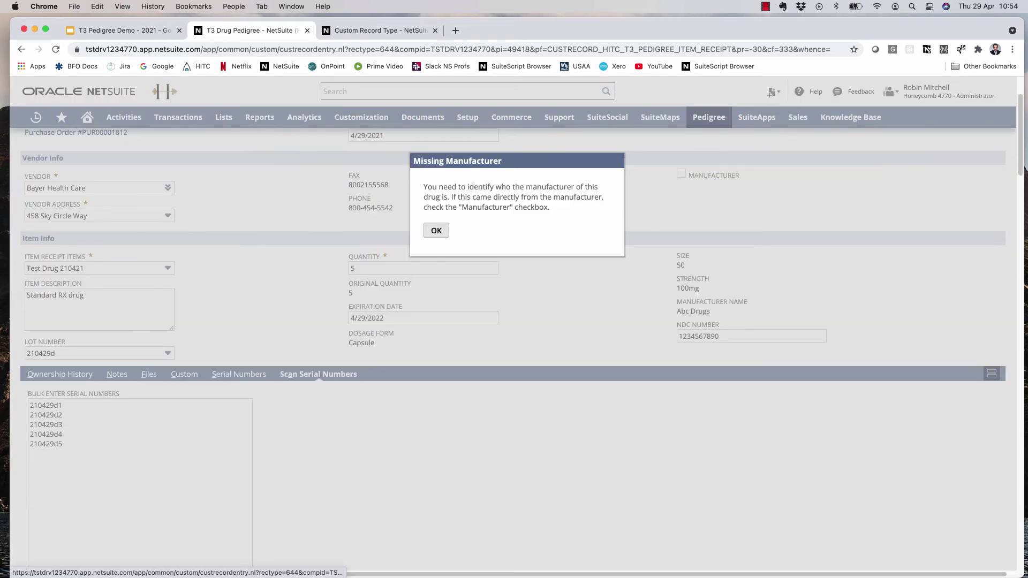
scroll(514, 322, "up", 2)
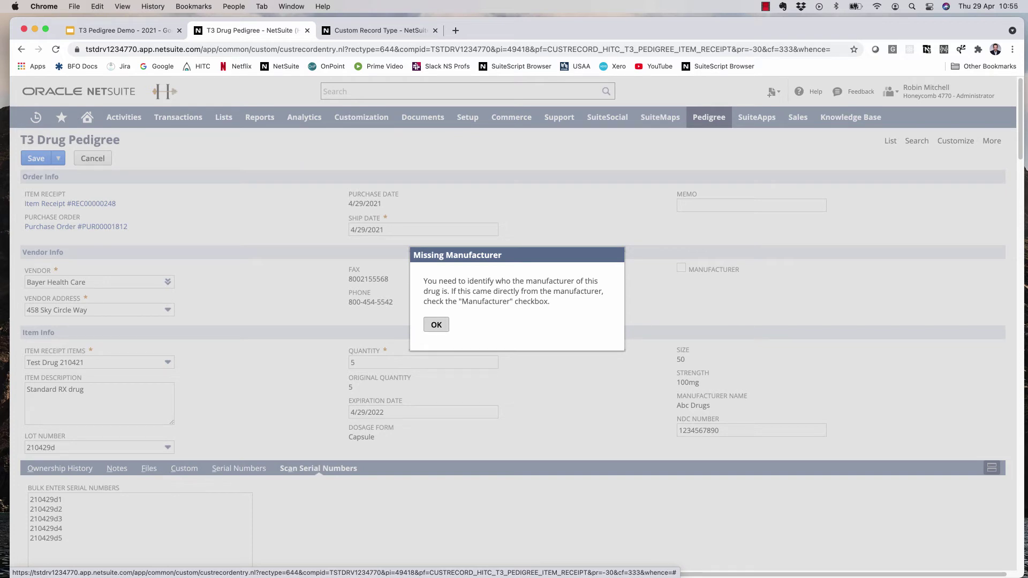
left_click(436, 325)
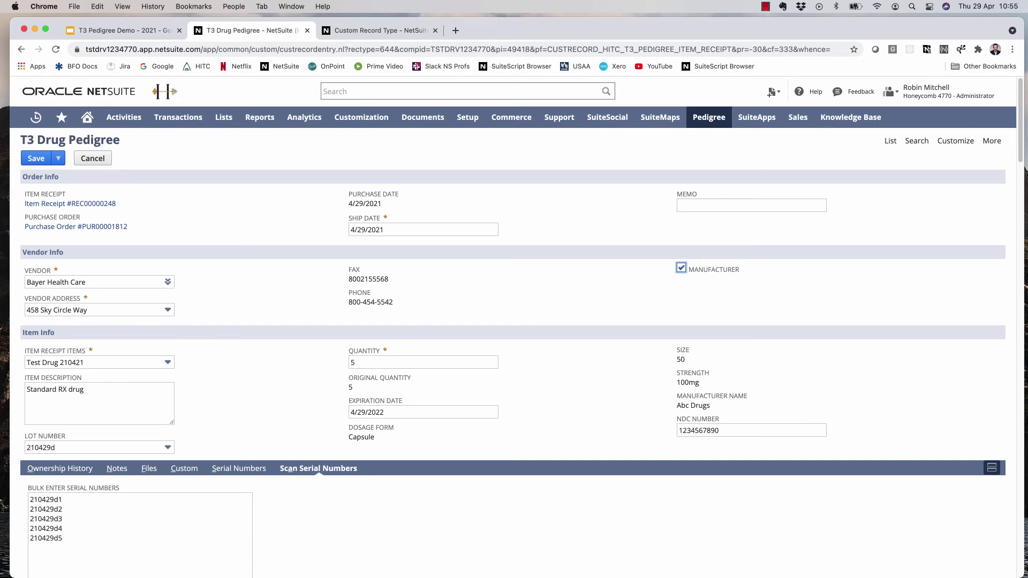
left_click(36, 158)
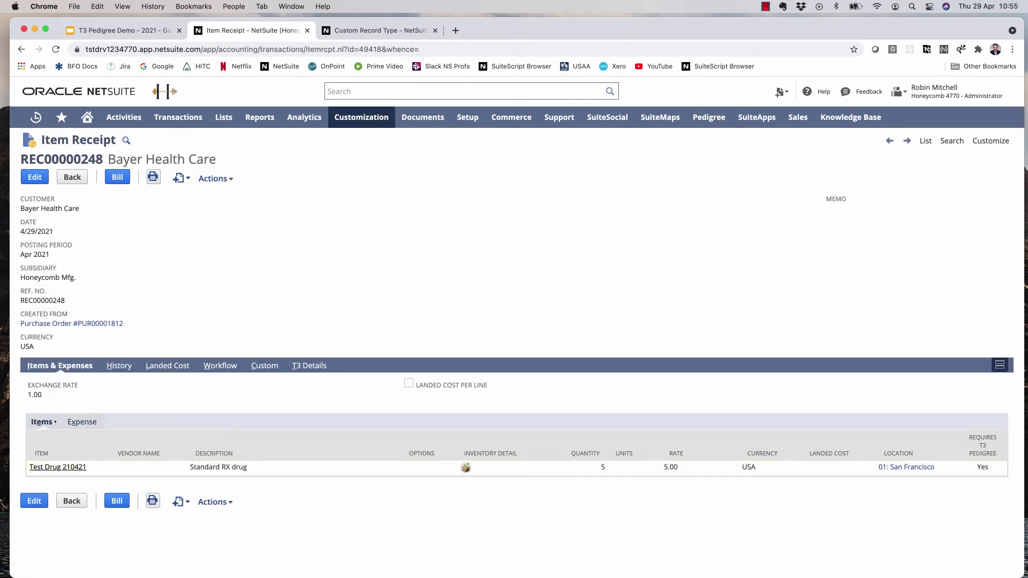
- Open the drug pedigree listed in the item receipt's T3 details and review its serial numbers
left_click(308, 366)
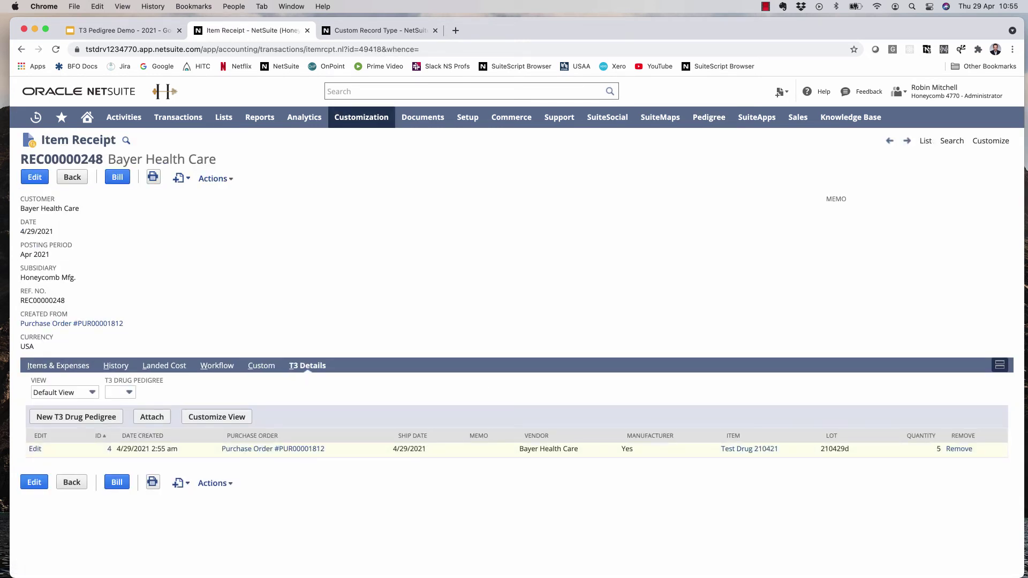
left_click(109, 448)
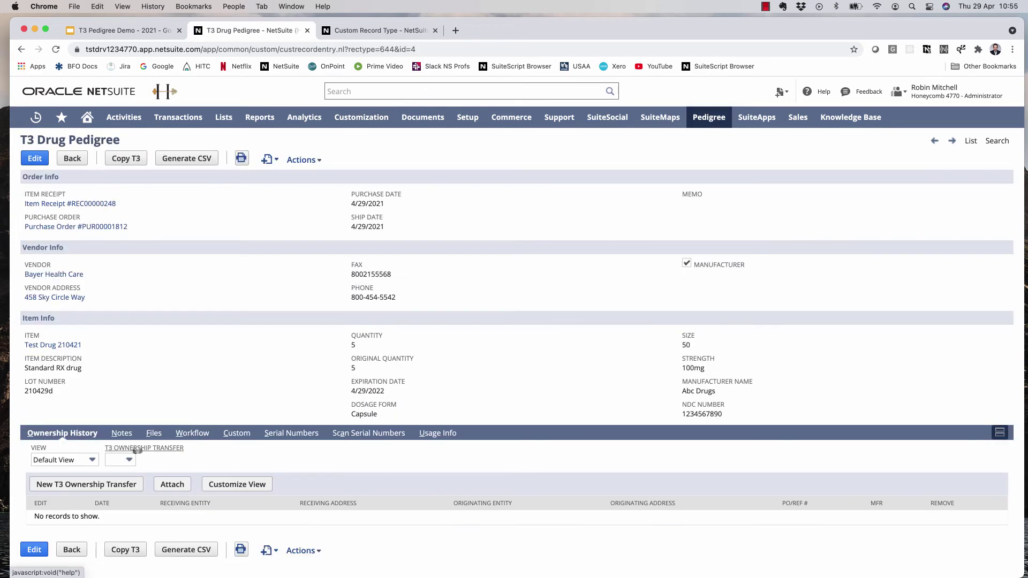
scroll(291, 464, "down", 2)
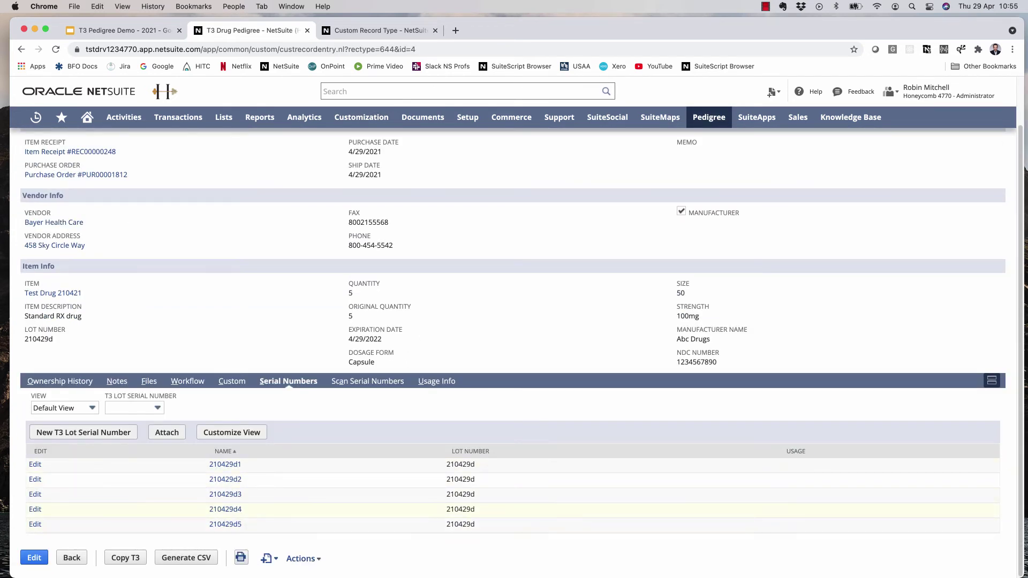
scroll(224, 498, "up", 1)
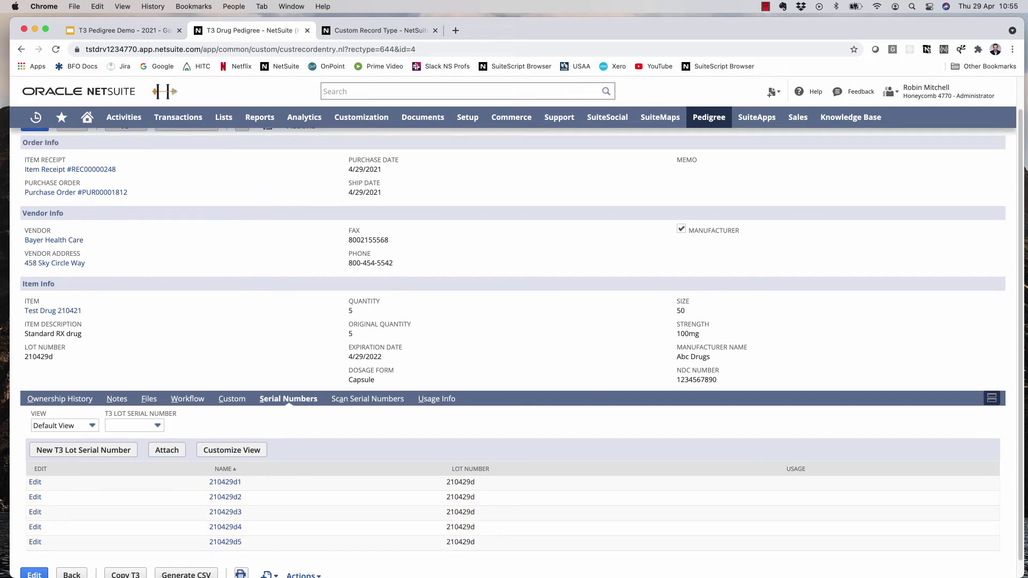
scroll(225, 512, "up", 2)
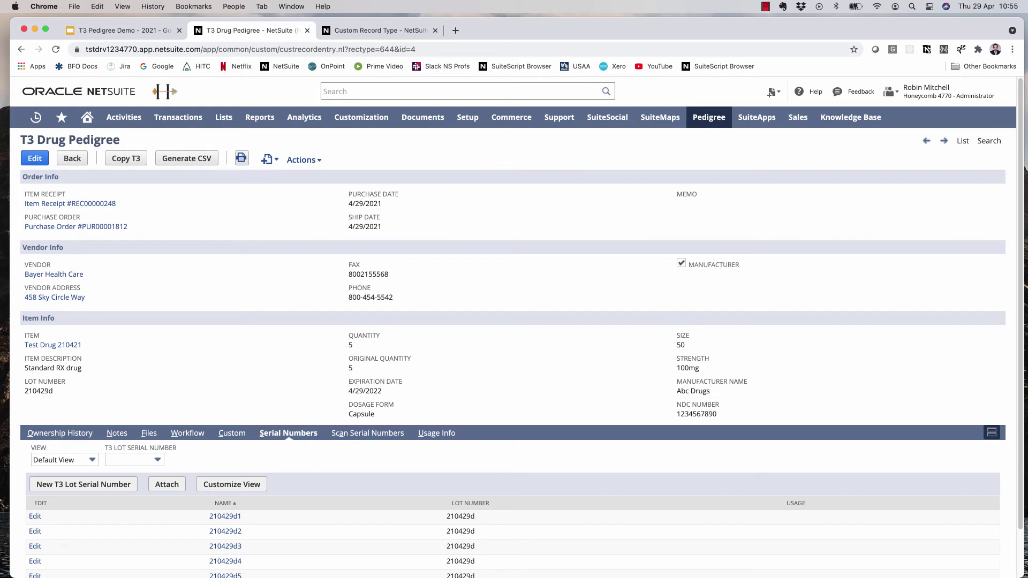
- Search for customer Star Structural, open its record, and start a new sales order from it
left_click(332, 91)
type("cu: star")
key("Down")
key("Down")
key("Down")
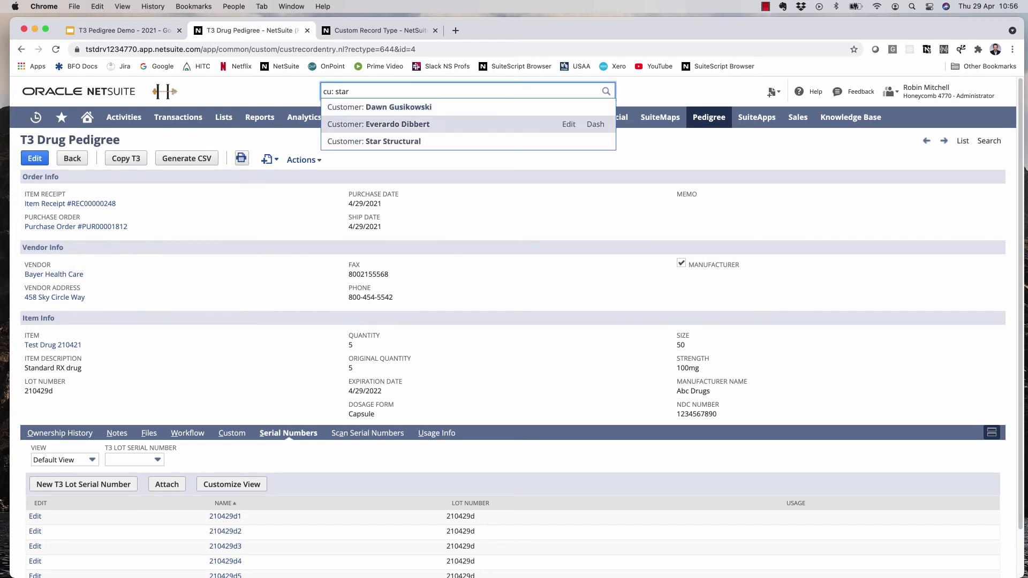
key("Return")
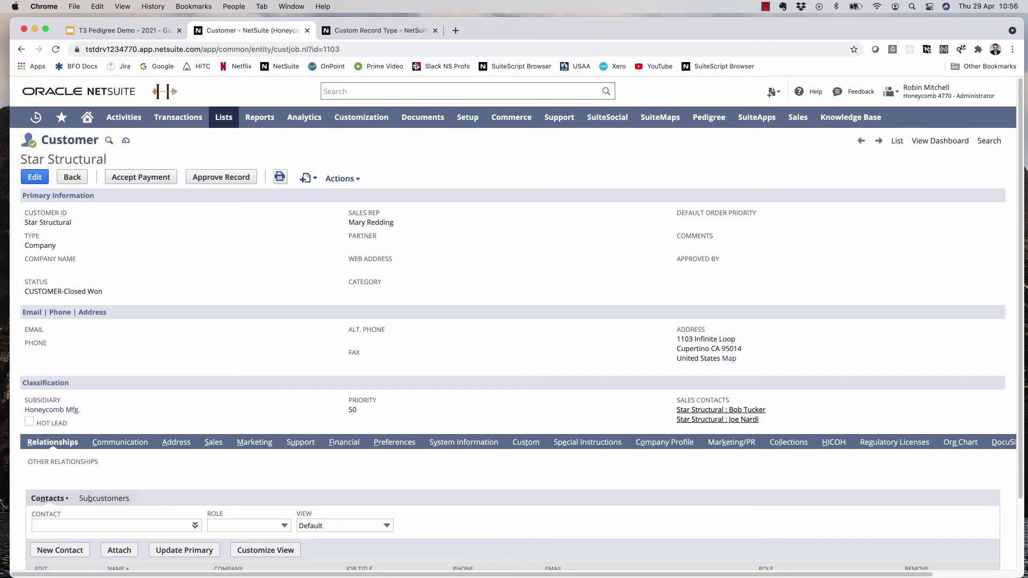
mouse_move(308, 177)
left_click(333, 298)
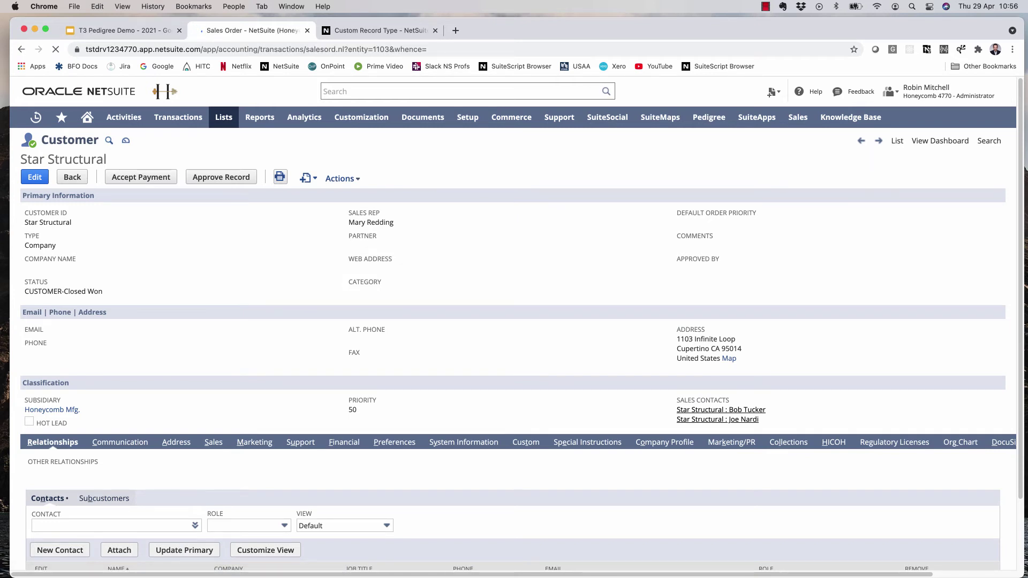
- Add a line for Test Drug 210421 with quantity 3 to the sales order
scroll(513, 342, "down", 3)
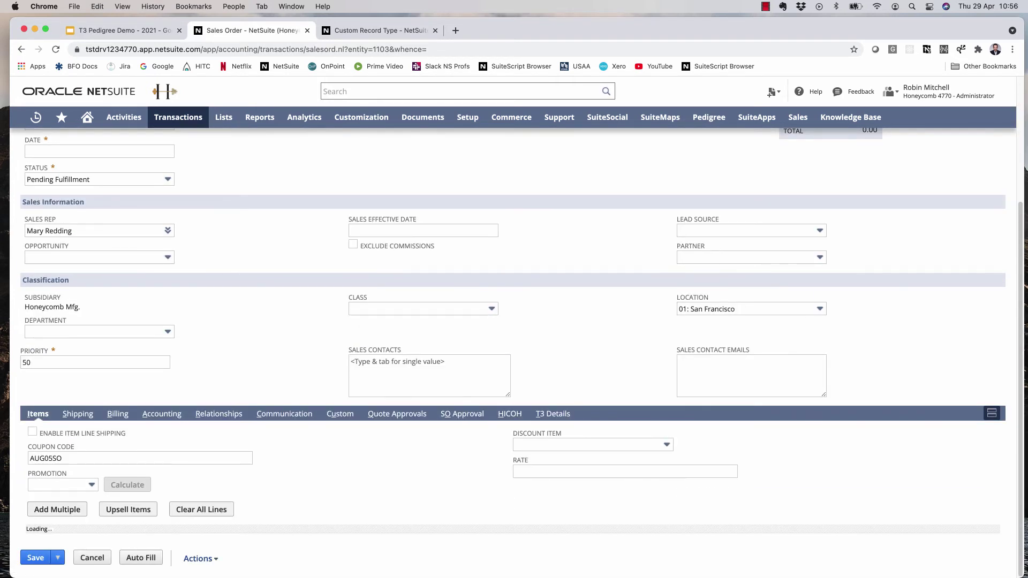
scroll(513, 343, "down", 2)
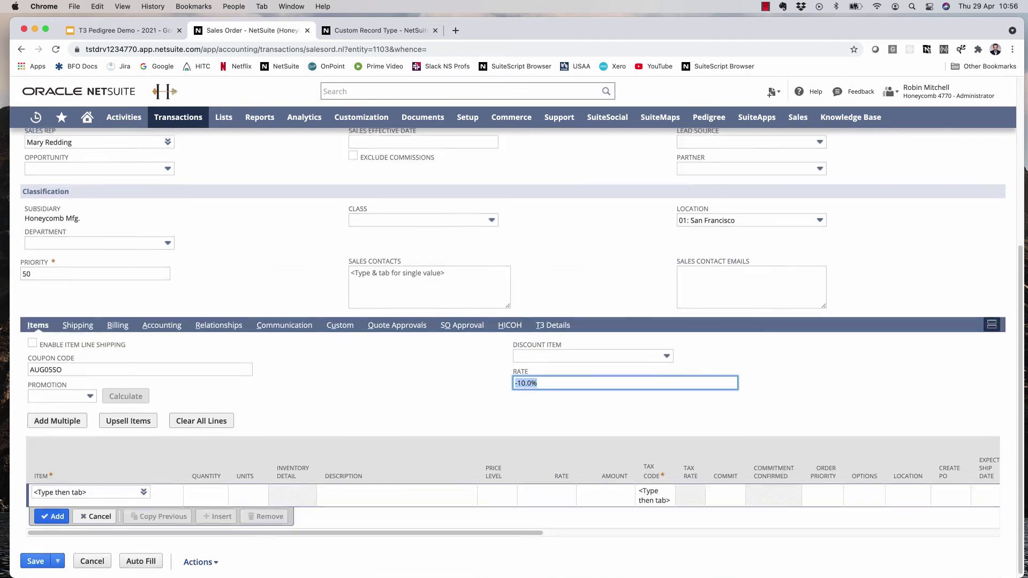
left_click(86, 488)
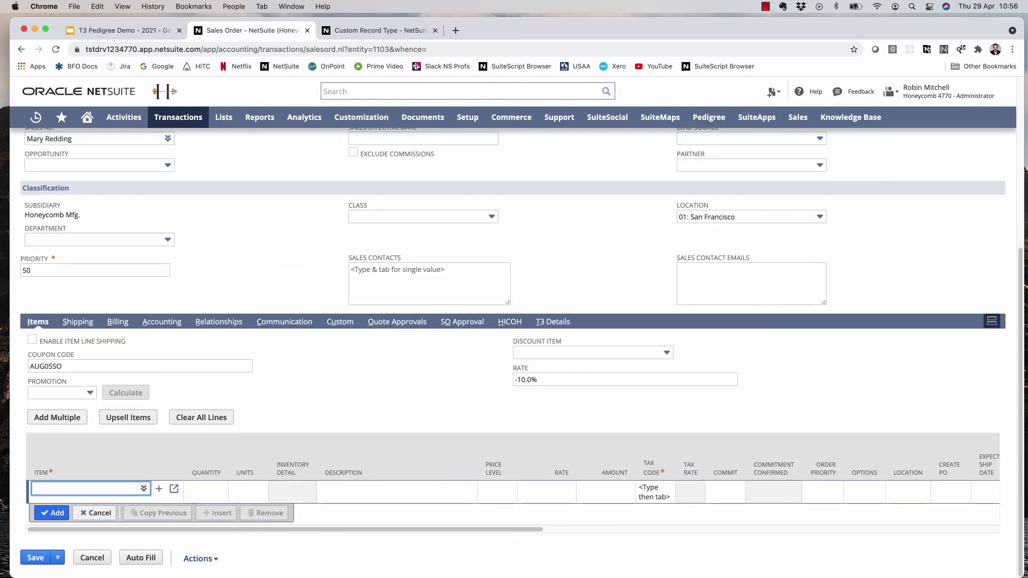
type("tab")
key("Tab")
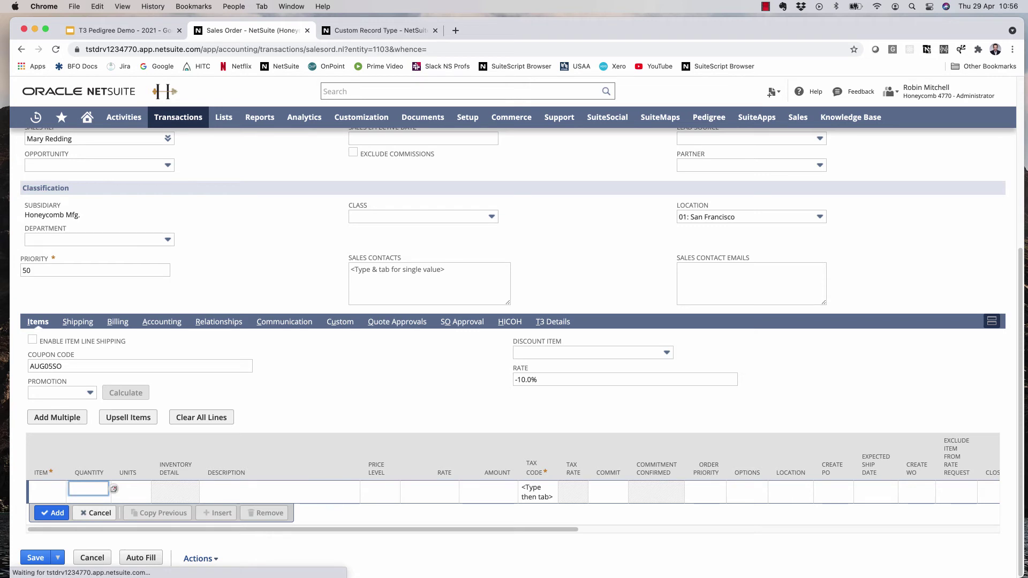
key("Return")
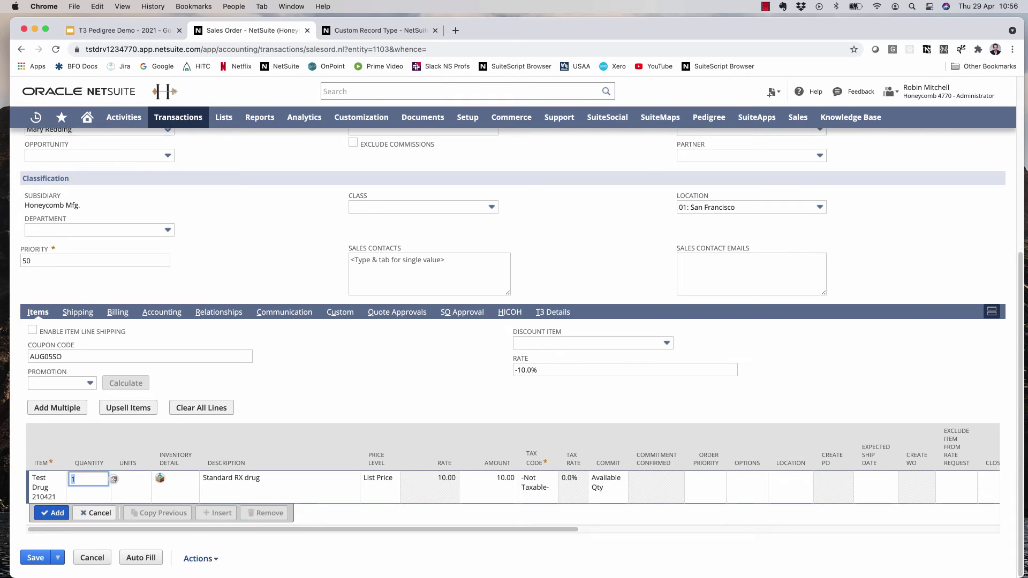
type("3")
left_click(52, 512)
- Clear the sales order's discount rate, then save the order and start its fulfillment
left_click(535, 357)
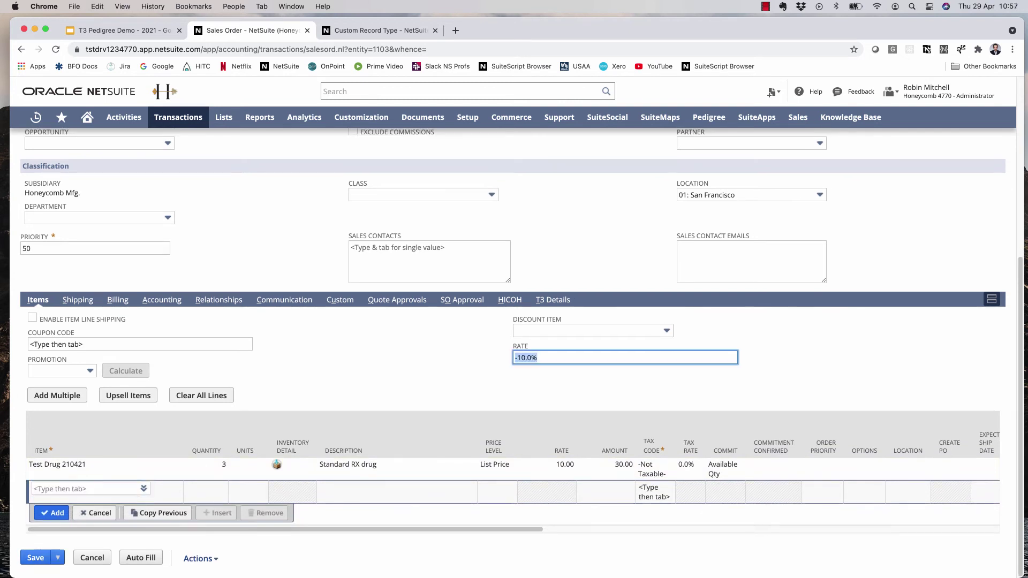
key("BackSpace")
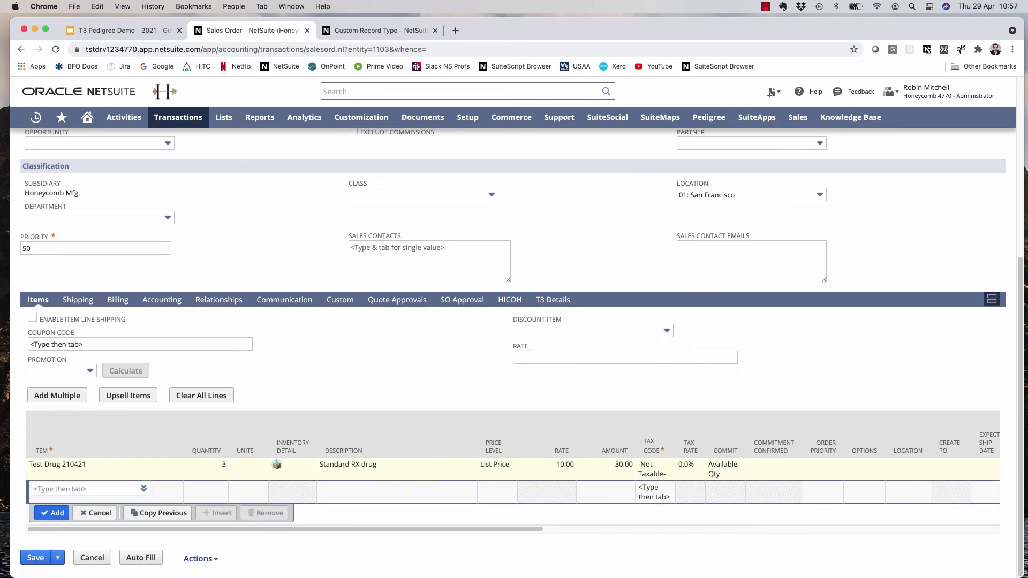
left_click(35, 558)
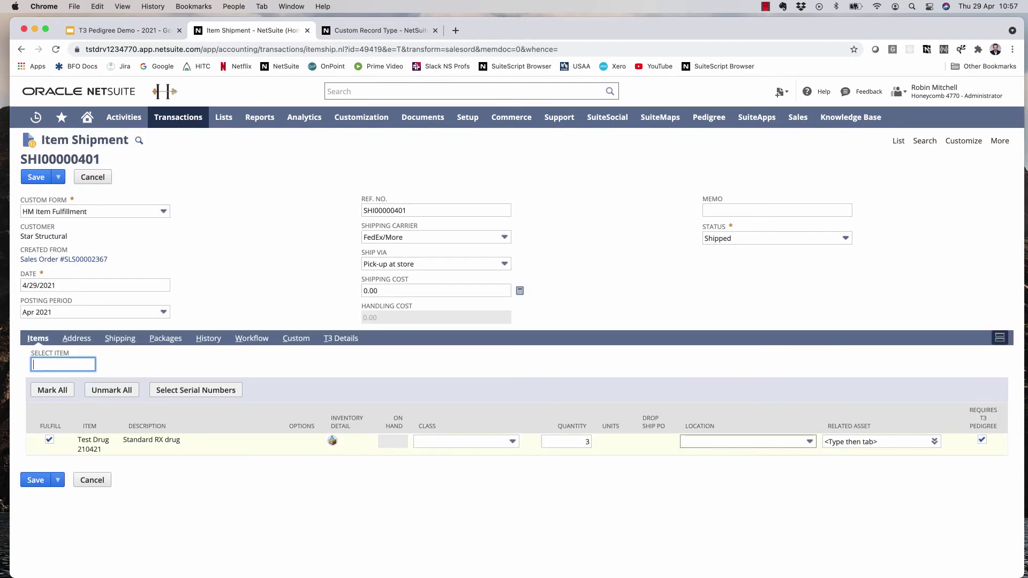
- Set the shipment line's location to 01: San Francisco and assign quantity 3 of lot 210429d in its inventory detail
left_click(744, 441)
left_click(712, 470)
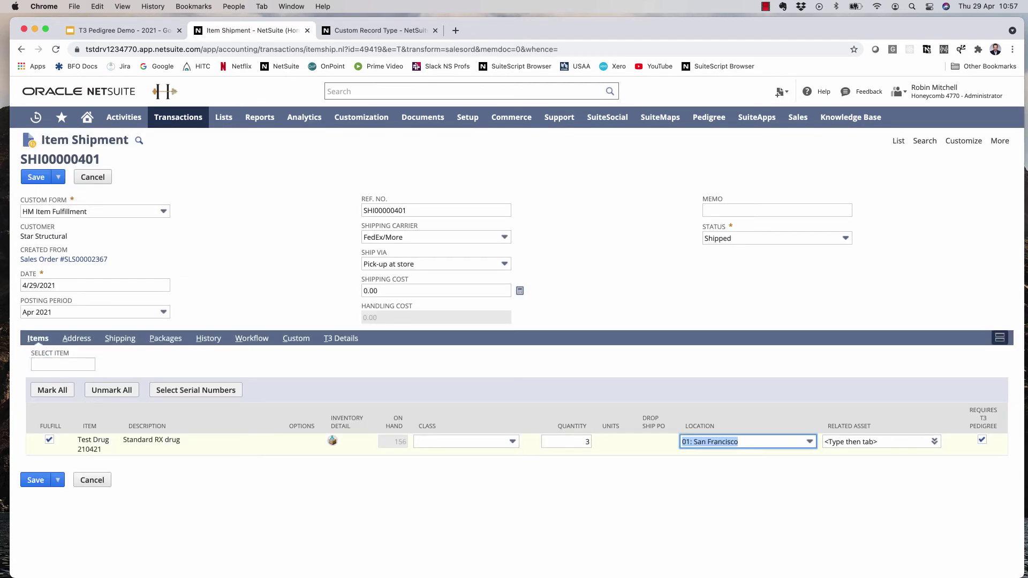
left_click(332, 441)
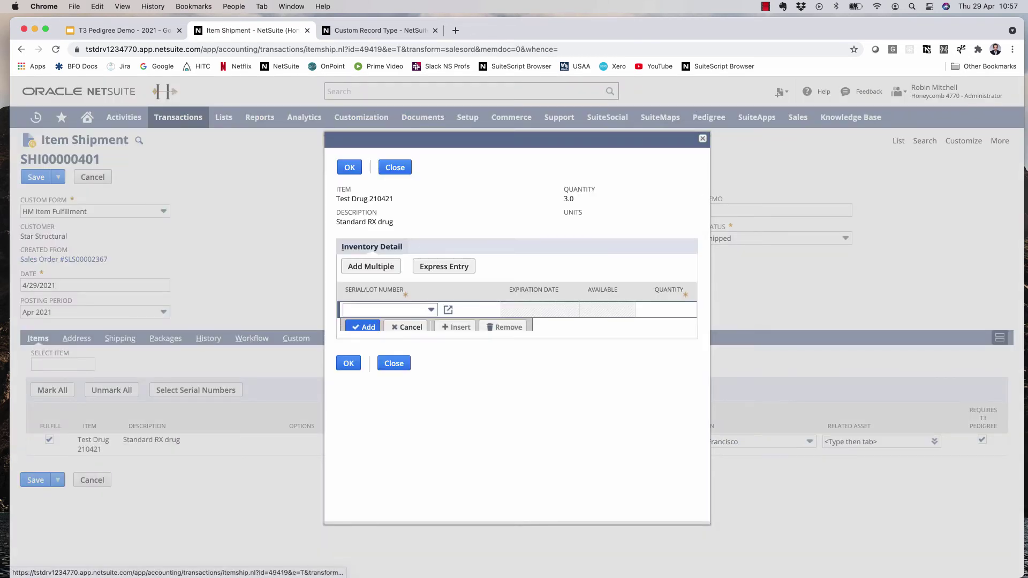
left_click(431, 310)
left_click(389, 413)
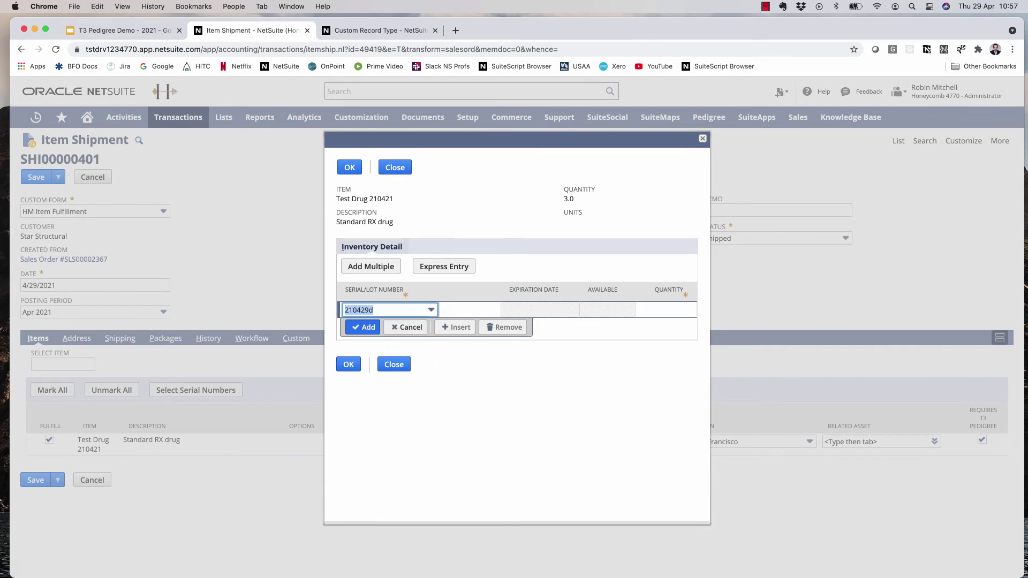
key("Tab")
type("3")
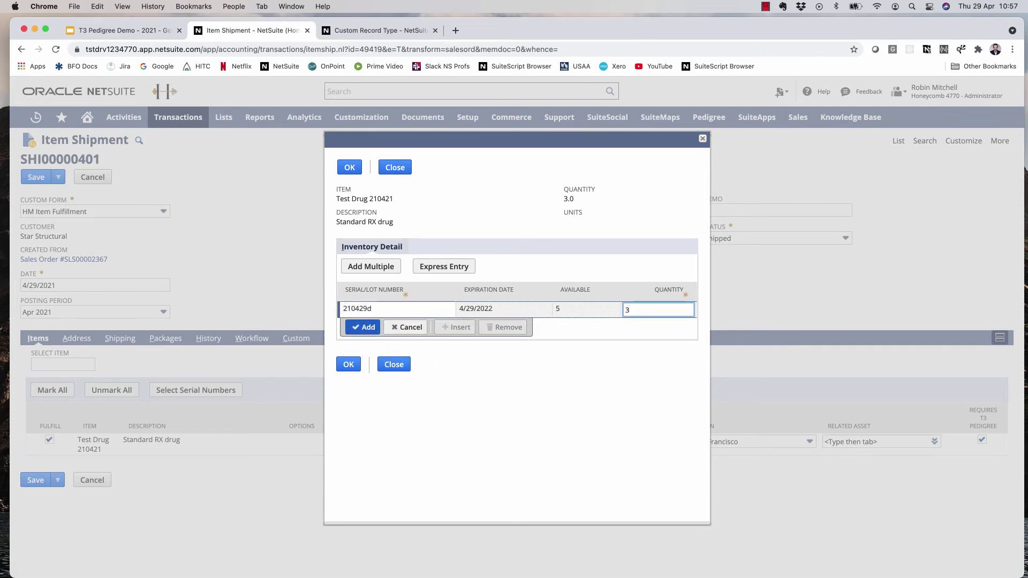
key("Return")
left_click(348, 379)
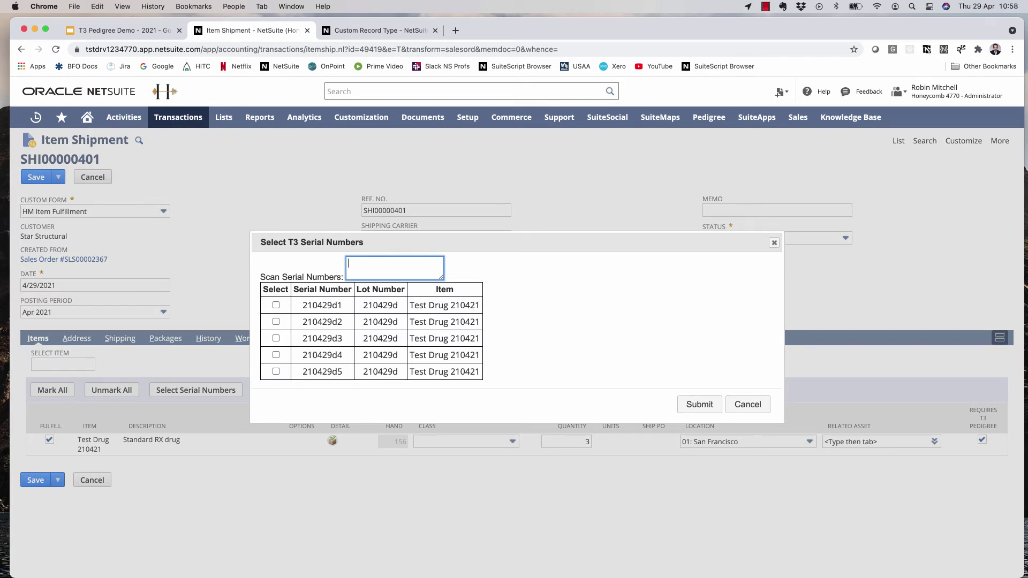
- Select T3 serial numbers 210429d1, 210429d2 and 210429d3 for the shipment line and save the item shipment
left_click_drag(441, 278, 453, 328)
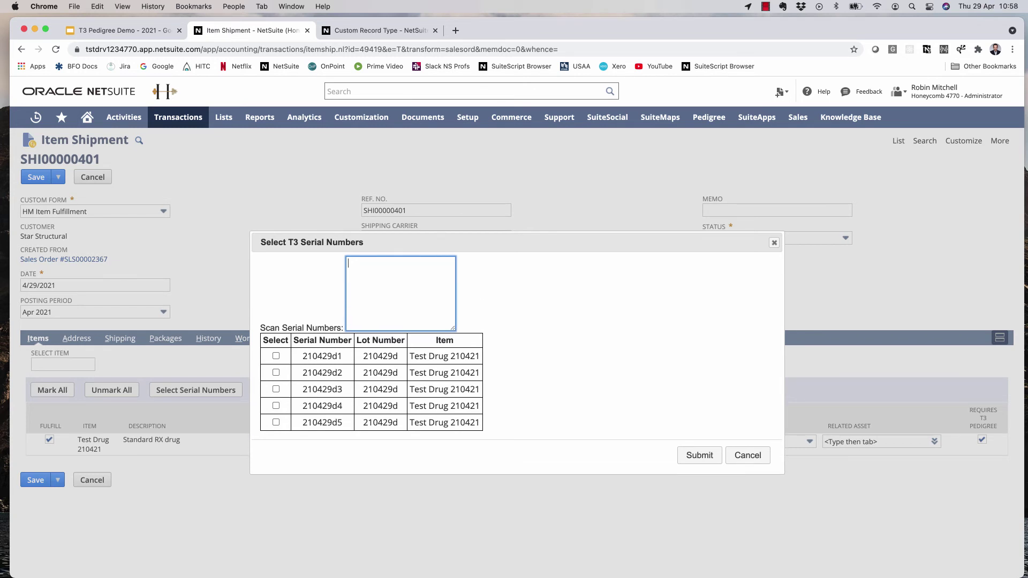
left_click(276, 356)
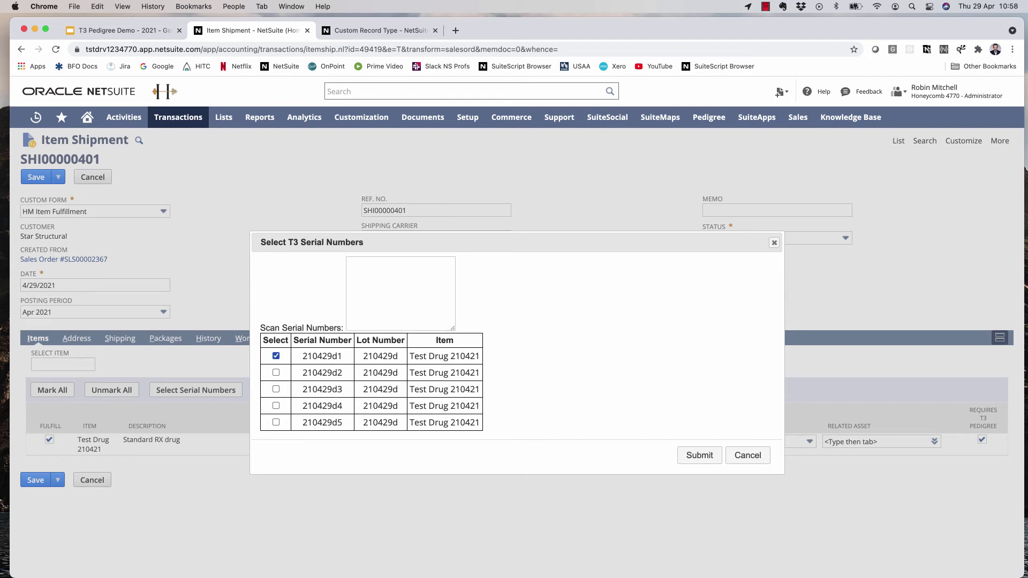
left_click(276, 372)
left_click(275, 390)
left_click(699, 456)
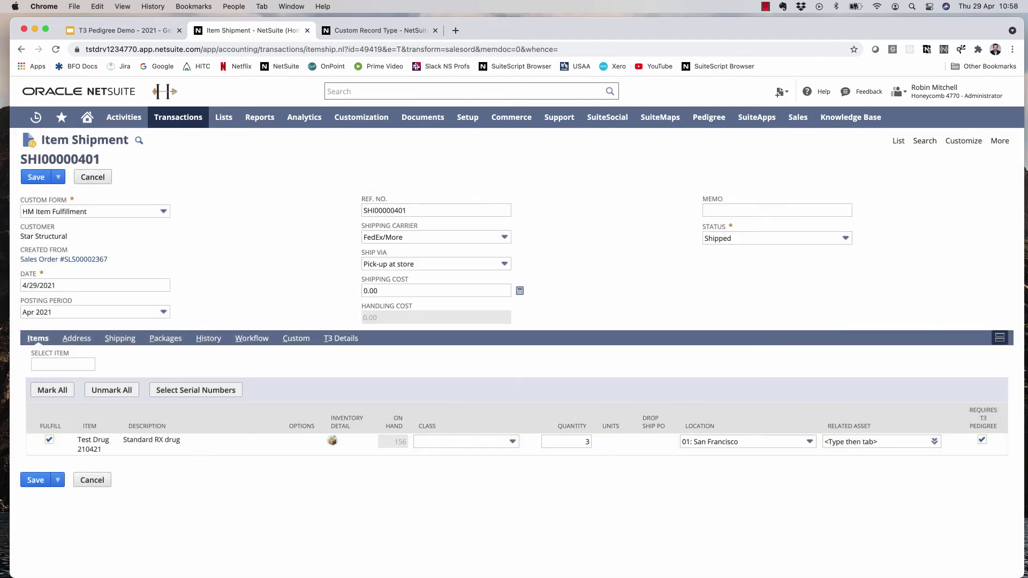
left_click(36, 177)
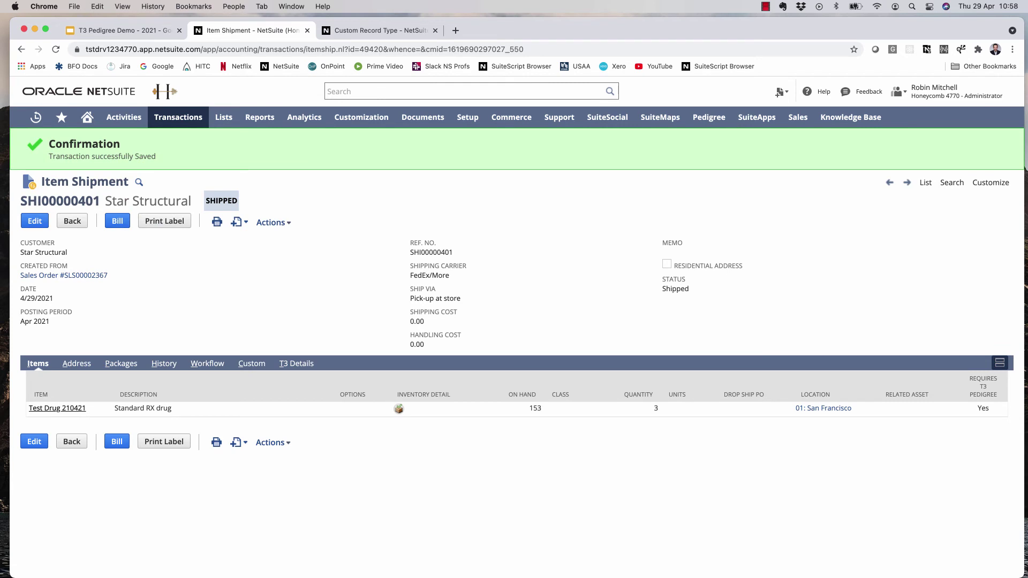
- Open the pedigree PDF t3_4_49420.pdf attached to the shipment, enlarge it and review its transaction history and serial numbers
left_click(163, 363)
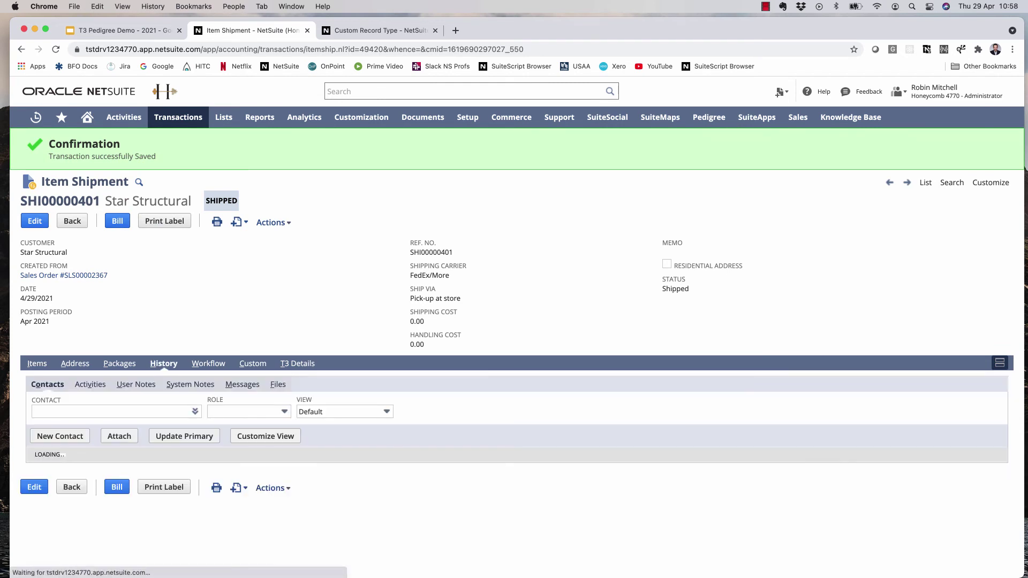
left_click(285, 384)
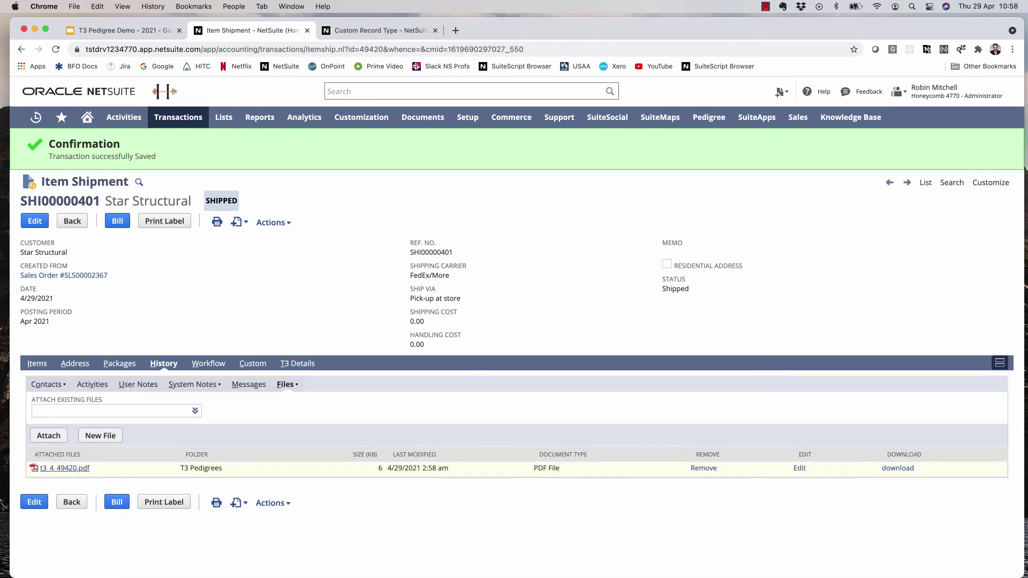
left_click(64, 468)
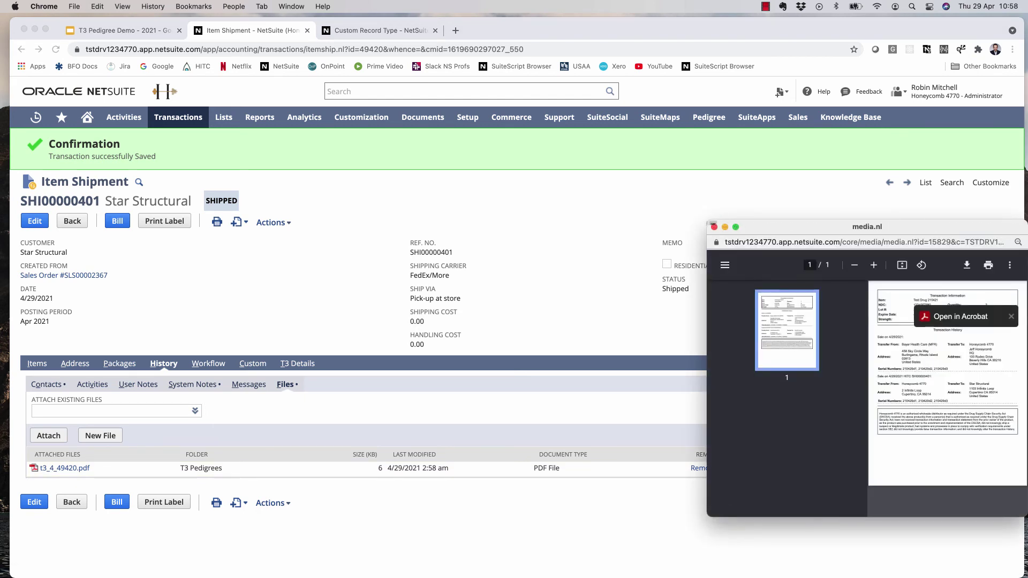
left_click_drag(708, 220, 386, 14)
left_click(727, 59)
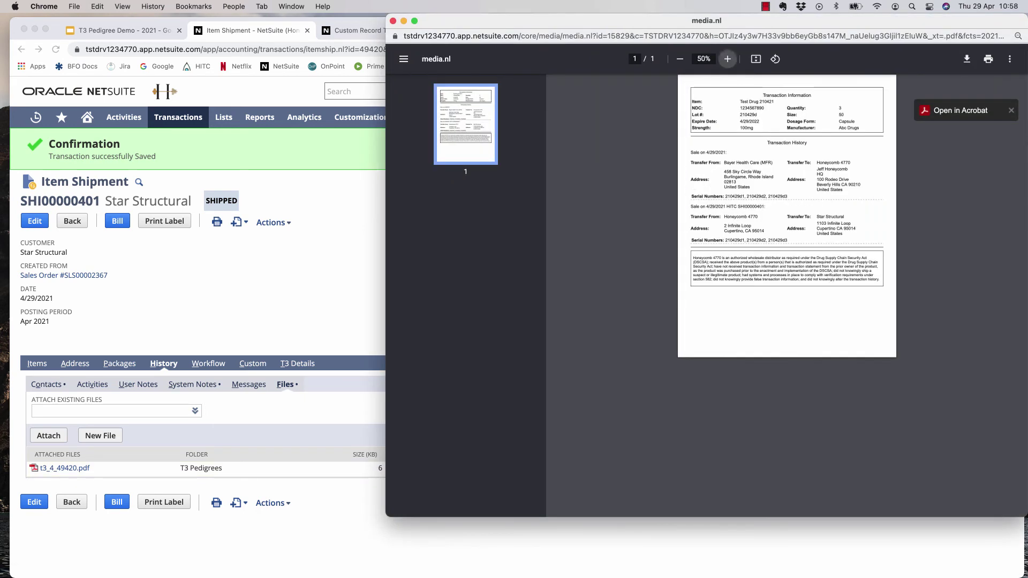
left_click(727, 59)
left_click(727, 59)
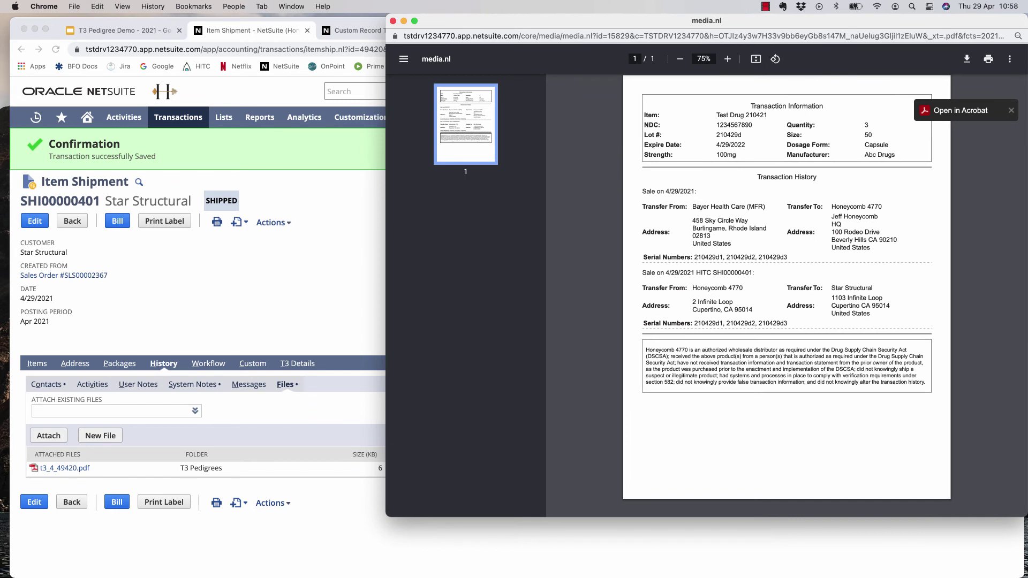
left_click(393, 21)
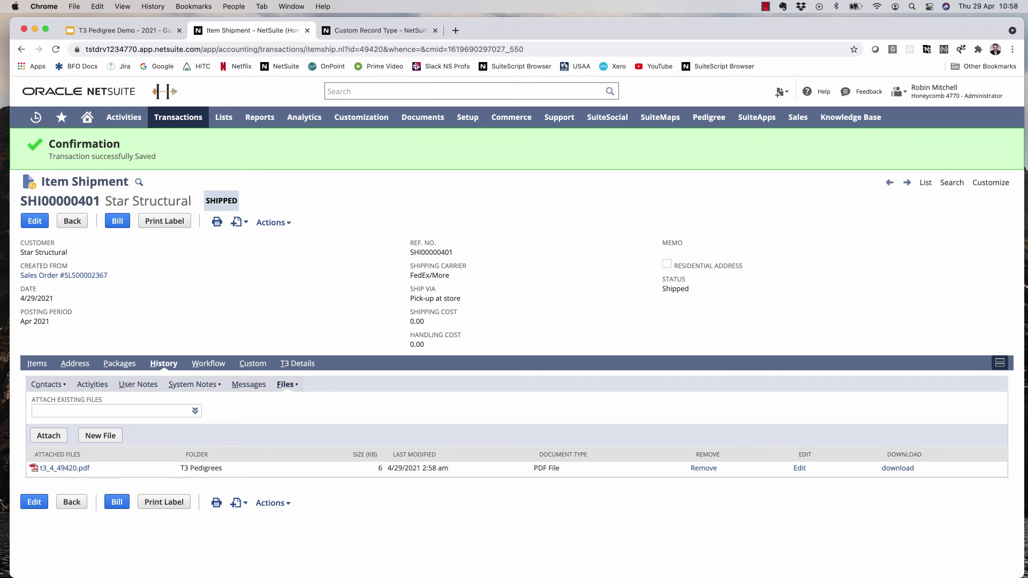
- Start a new purchase order from the Bayer Health Care vendor record and close the Custom Record Type browser tab
mouse_move(35, 117)
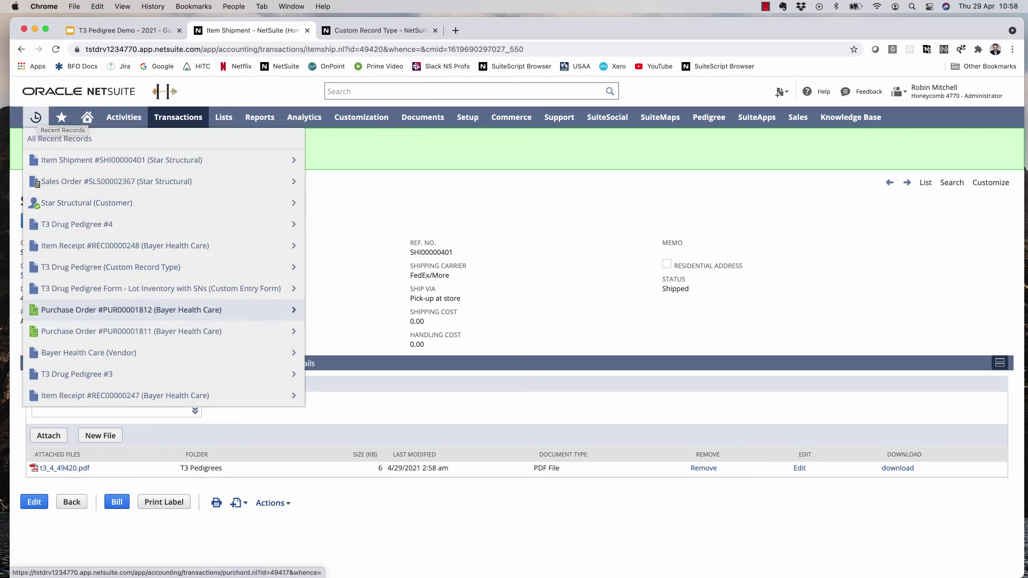
left_click(88, 352)
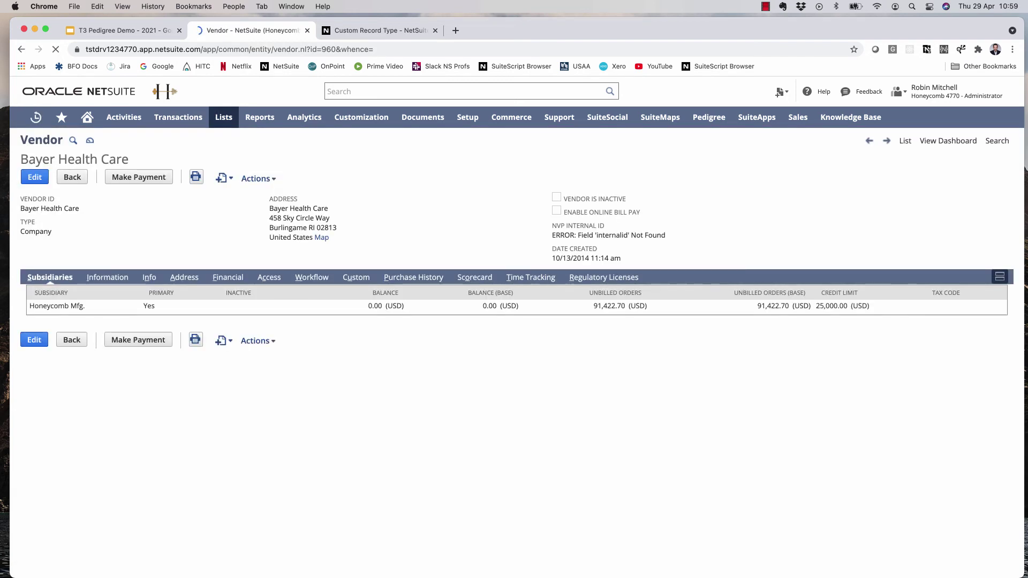
mouse_move(222, 178)
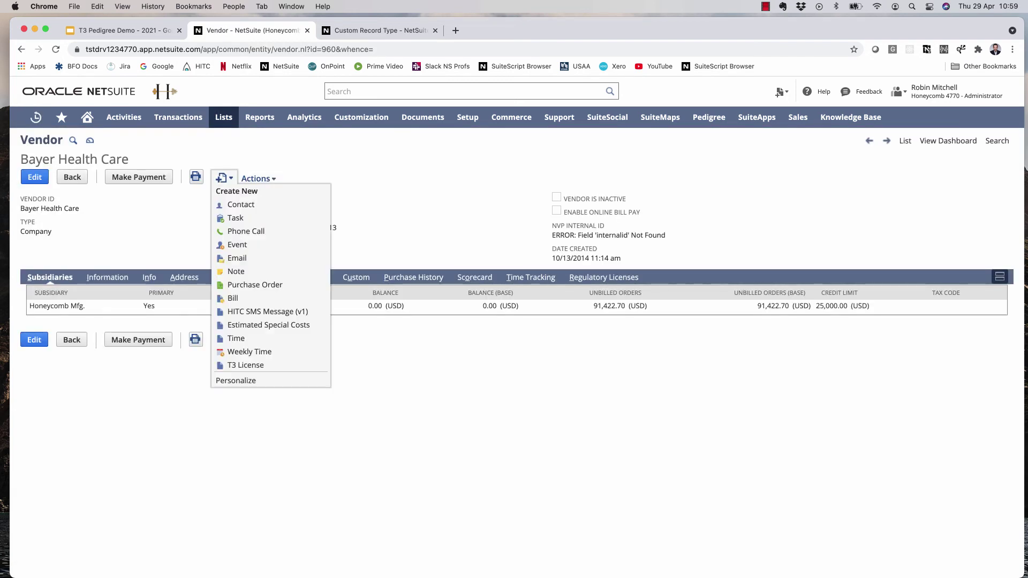
left_click(255, 285)
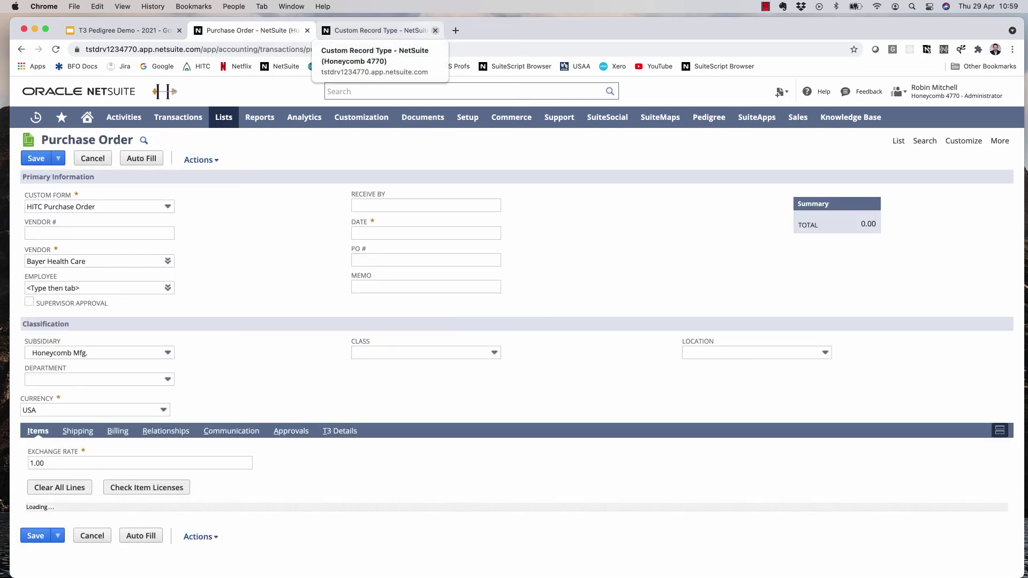
left_click(435, 30)
- Choose Test Serialized Drug 210421 as the purchase order's line item and set the order's location to 01: San Francisco
scroll(512, 354, "down", 2)
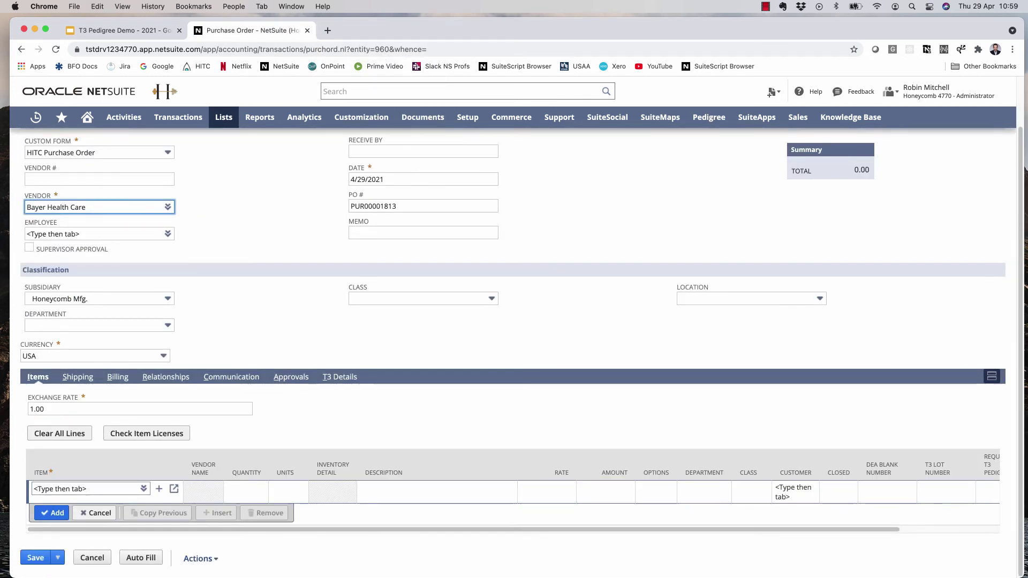
left_click(85, 488)
type("test")
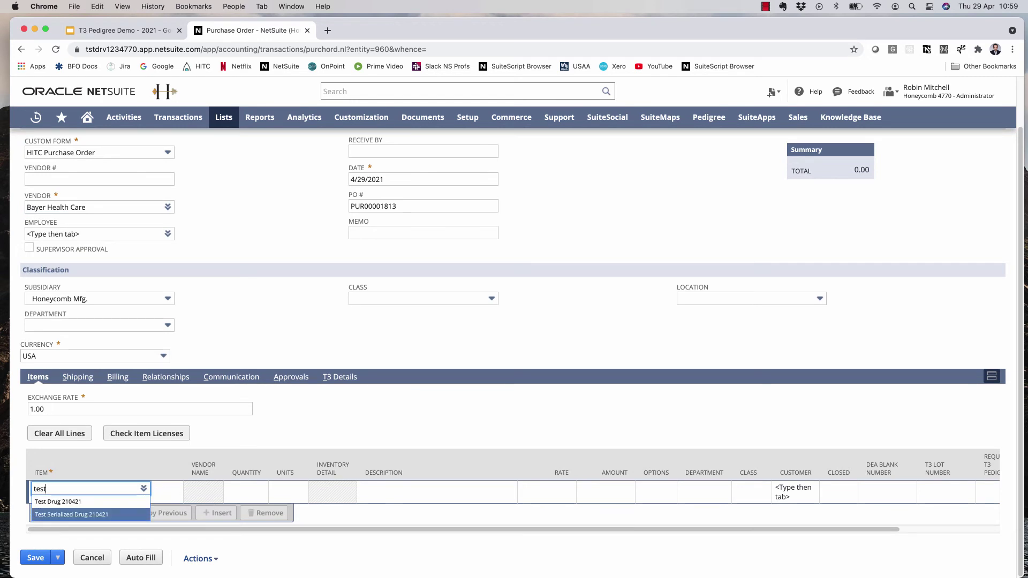
left_click(80, 514)
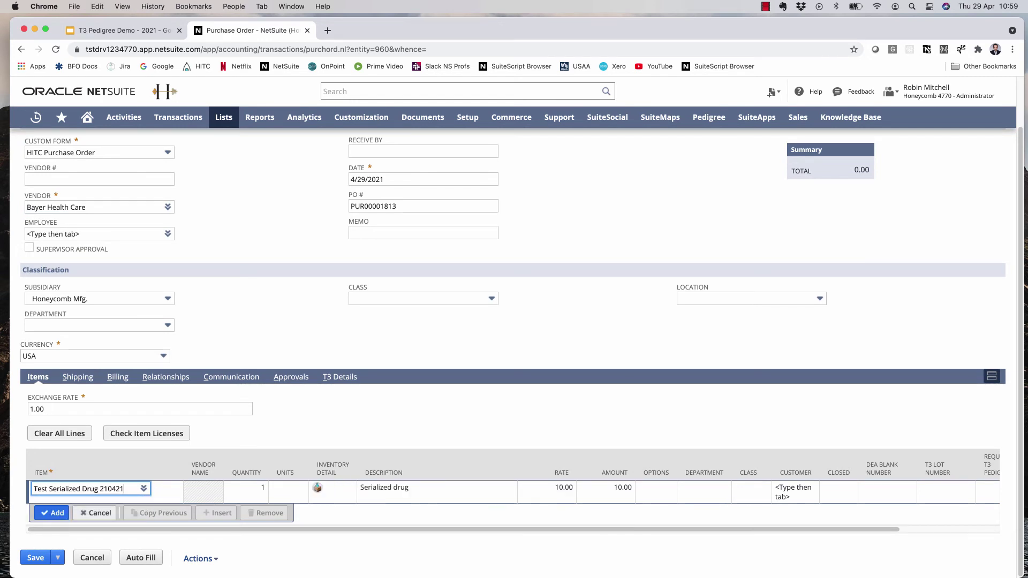
left_click(752, 298)
key("Down")
key("Down")
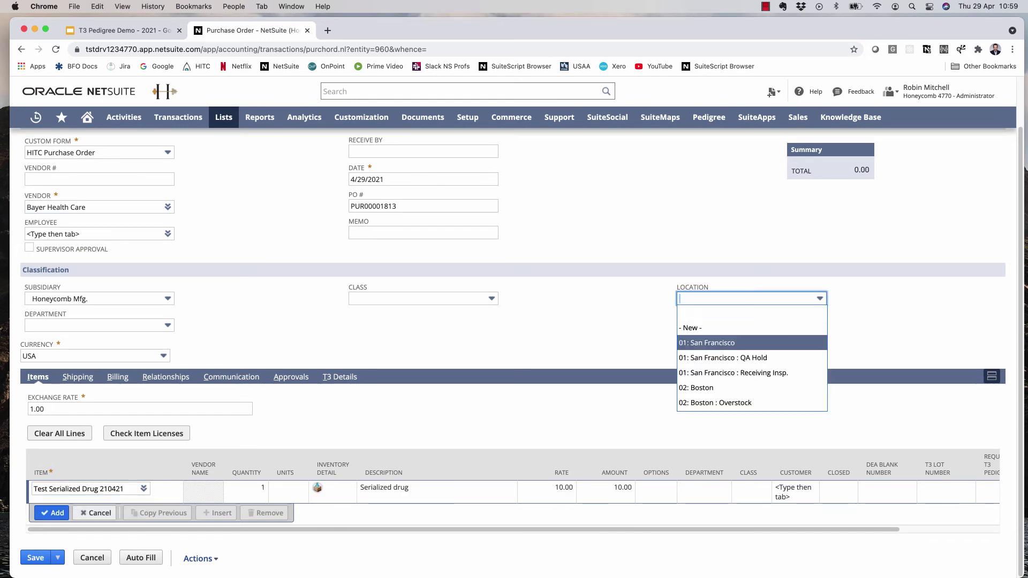
key("Return")
- Edit the Test Serialized Drug 210421 item record with NDC number 12345, mark it as requiring a T3 pedigree, and save it
scroll(513, 491, "right", 1)
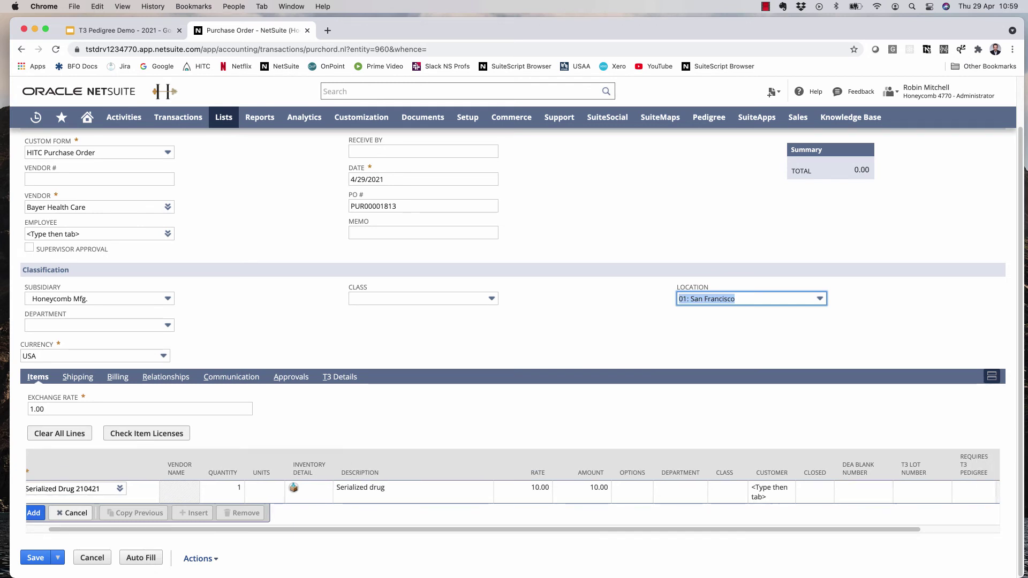
left_click(150, 488)
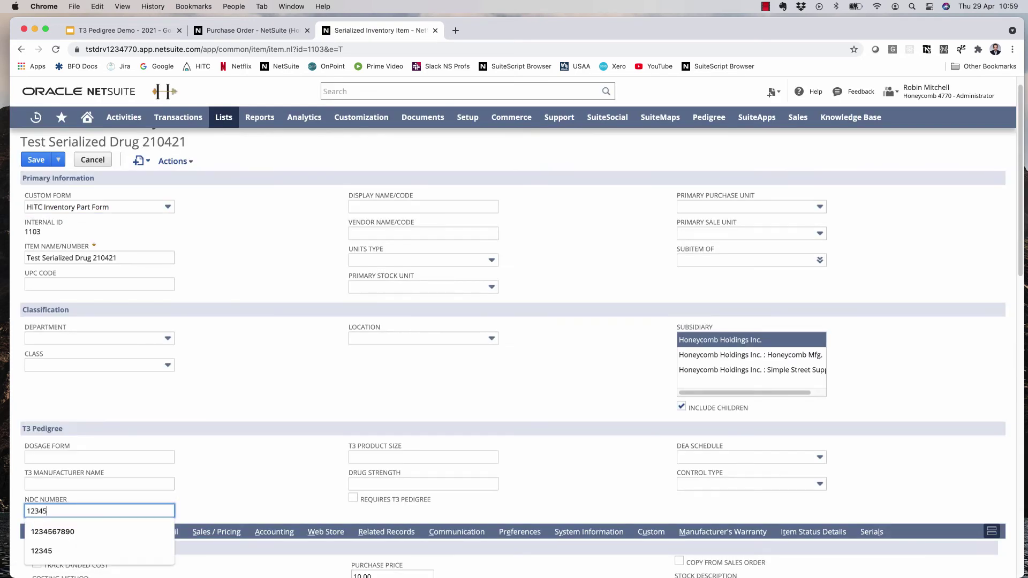
left_click(353, 497)
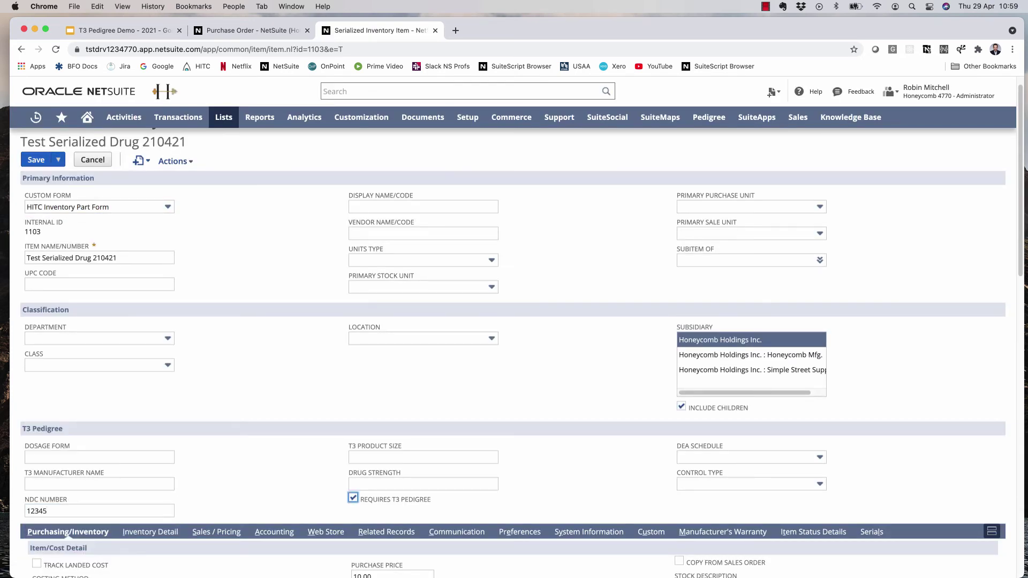
left_click(36, 159)
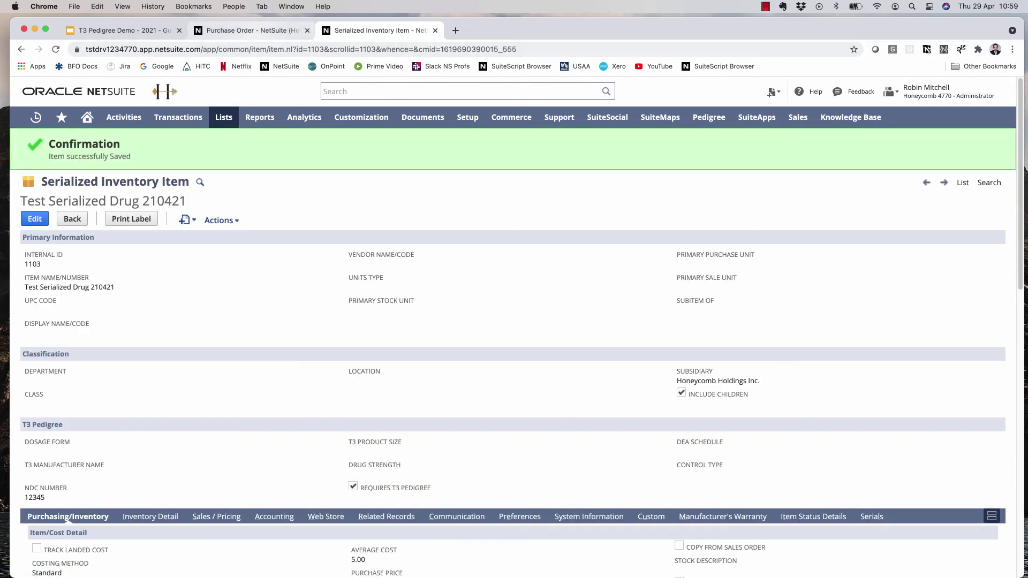
- Add Test Serialized Drug 210421 as the purchase order's line item, save the order and start receiving it
left_click(249, 30)
left_click(75, 513)
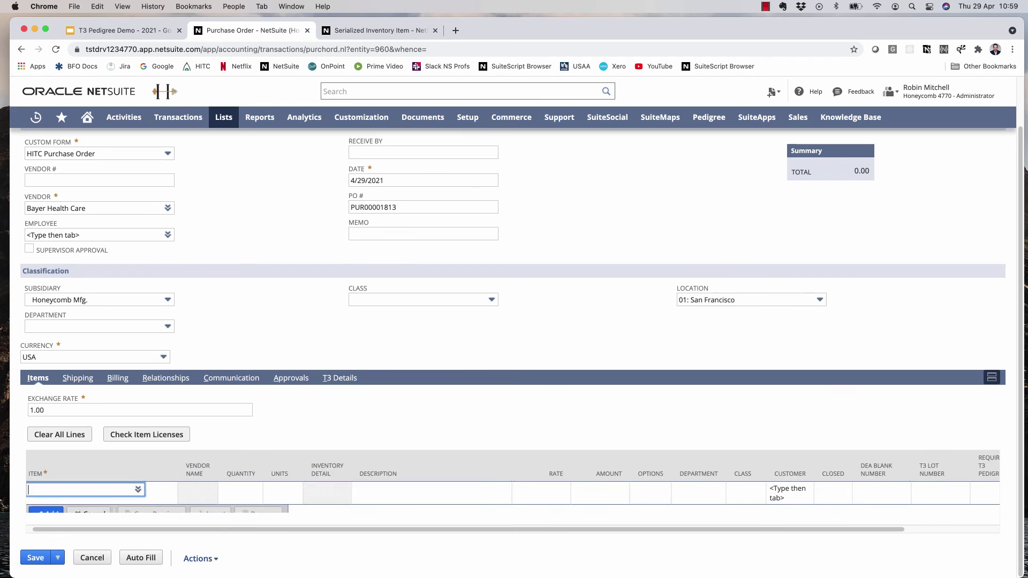
type("test")
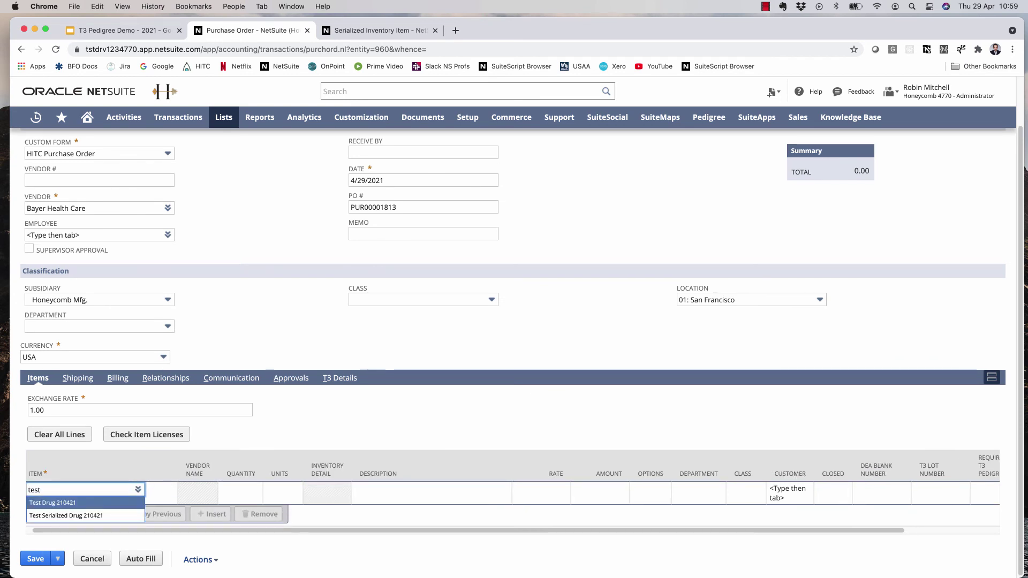
key("Down")
key("Return")
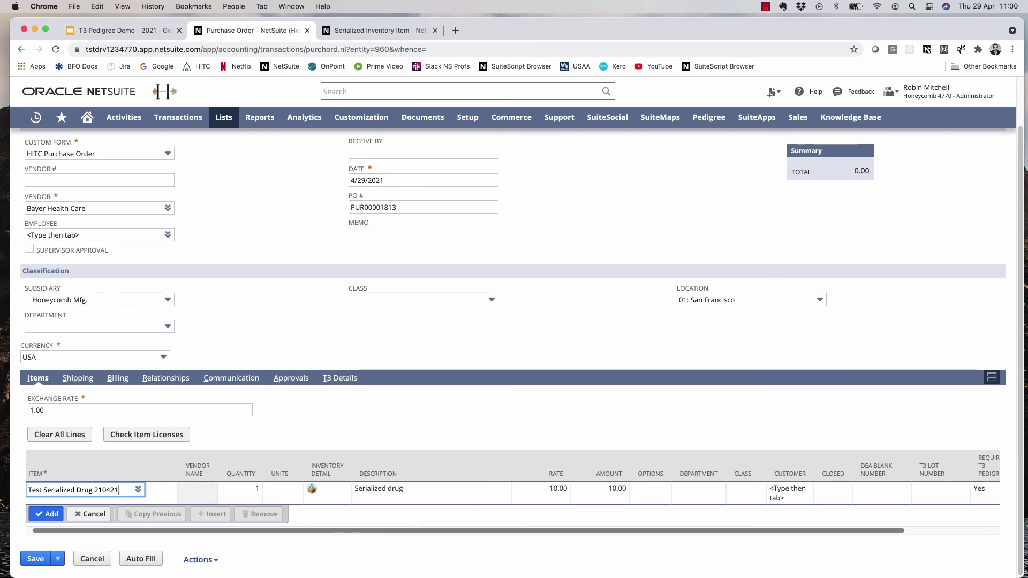
left_click(47, 514)
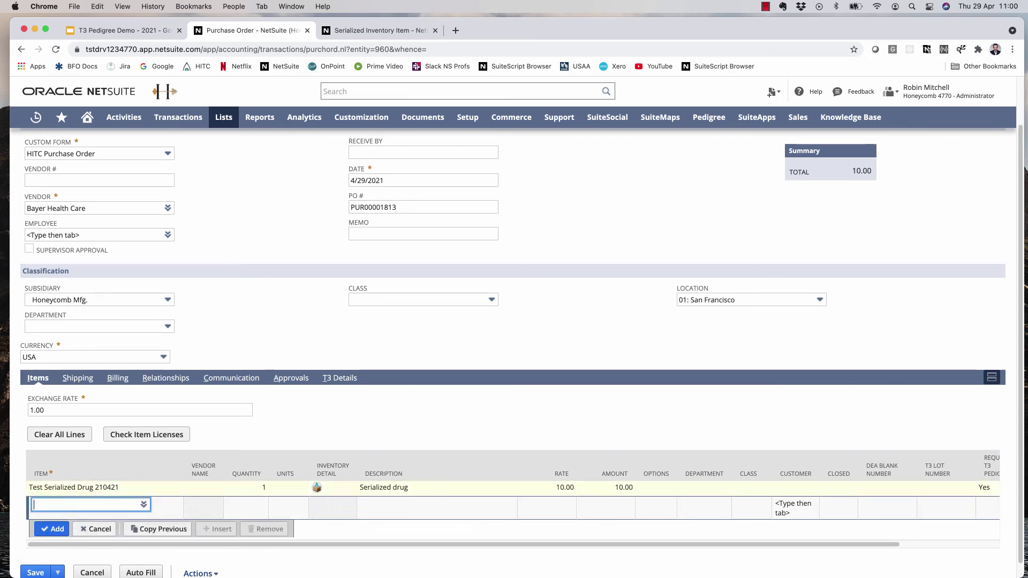
scroll(512, 353, "down", 1)
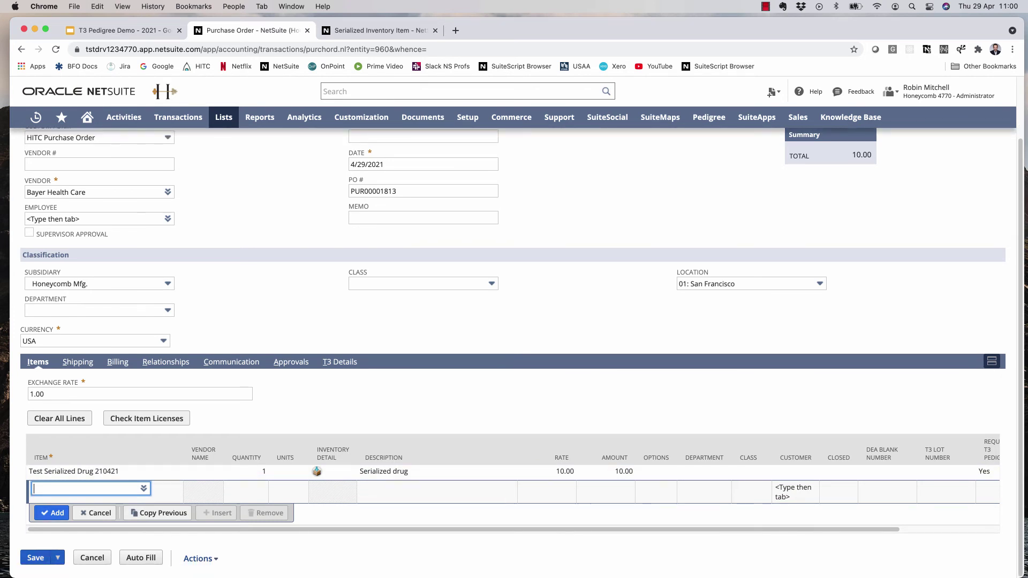
left_click(35, 558)
left_click(125, 221)
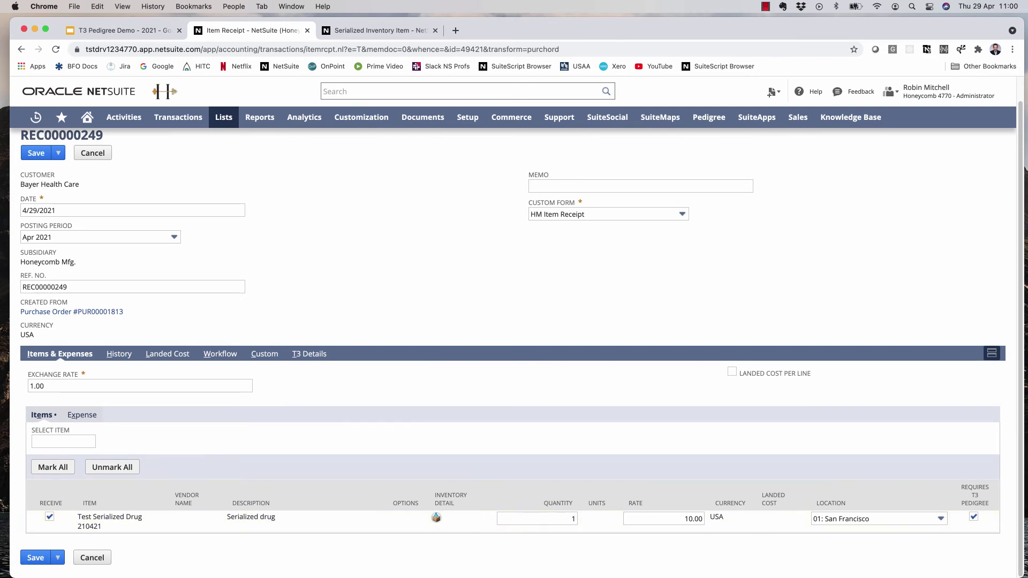
- Customize the HM Item Receipt form to show the T3 Lot Number sublist field, and save the form
scroll(513, 353, "up", 1)
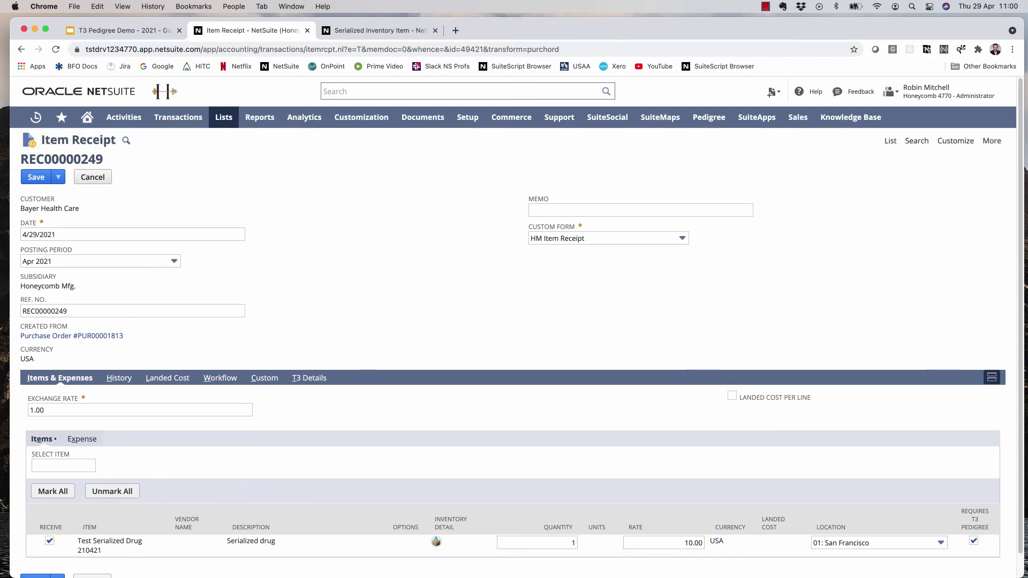
mouse_move(956, 141)
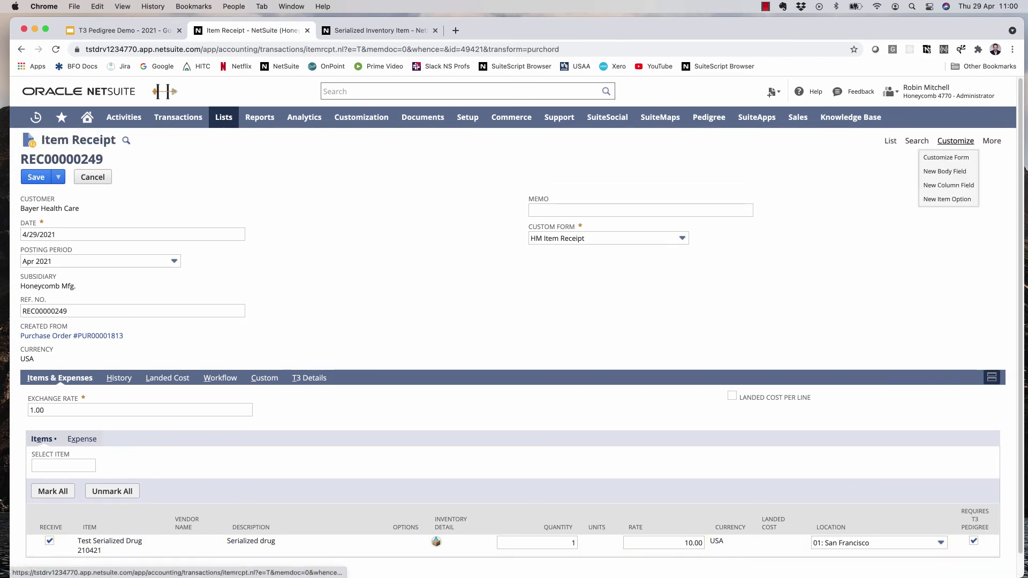
left_click(946, 157)
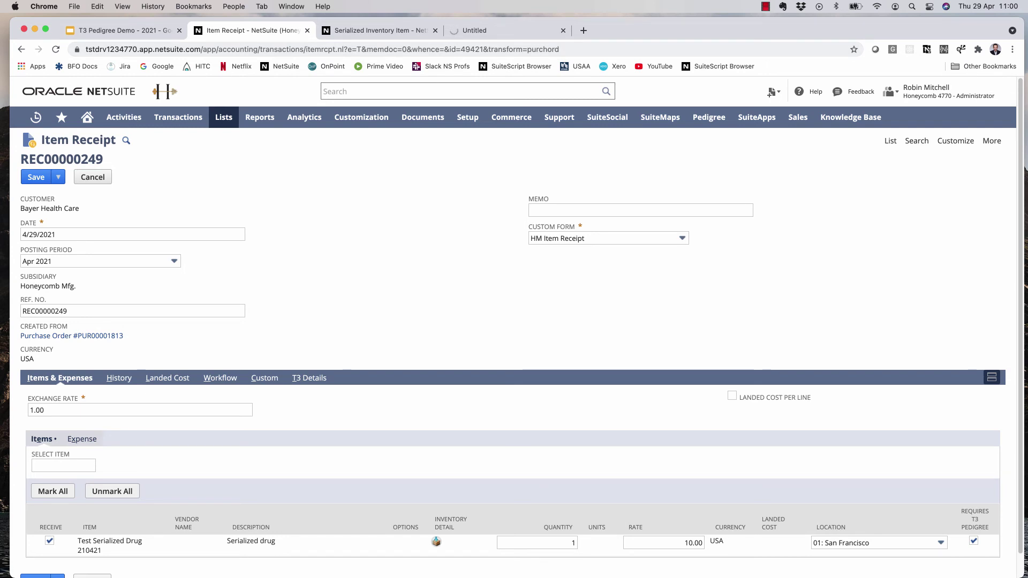
left_click(508, 30)
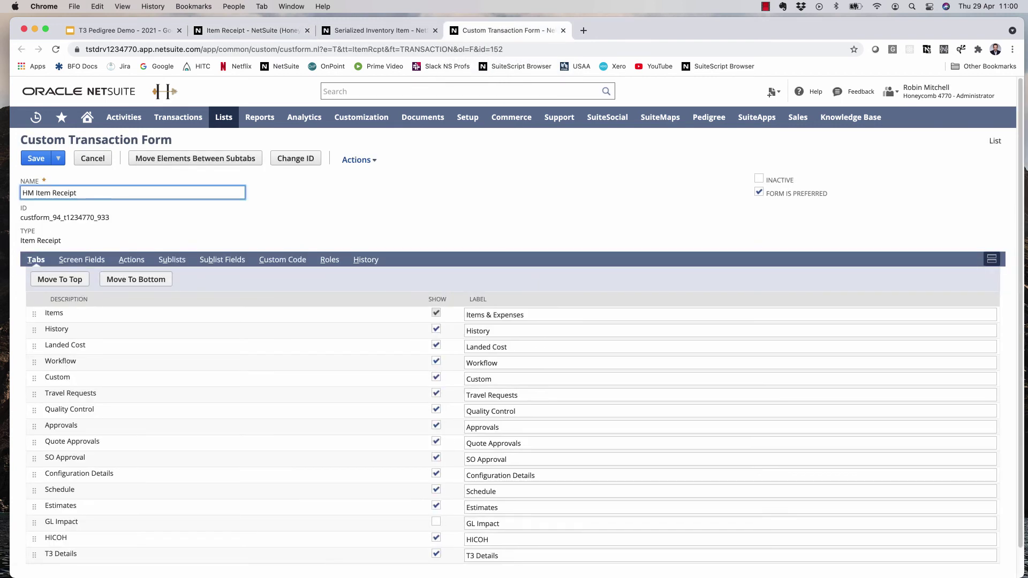
left_click(222, 260)
scroll(300, 348, "down", 5)
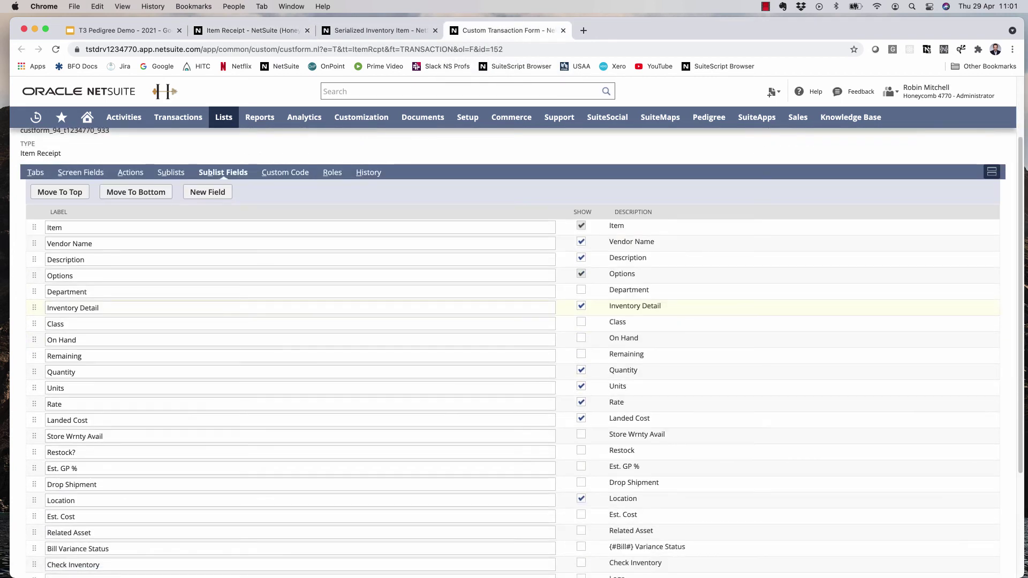
scroll(513, 332, "down", 3)
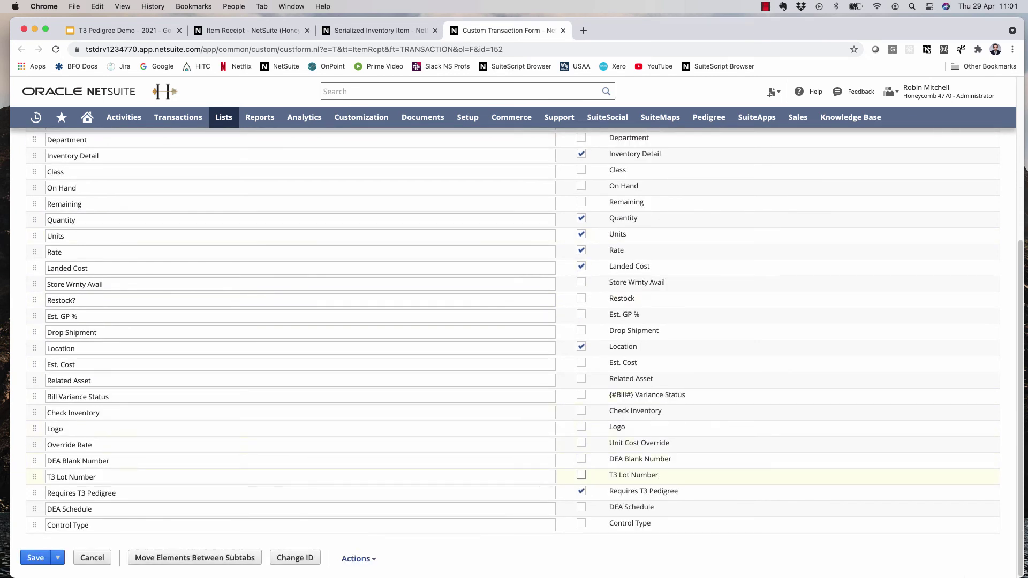
left_click(581, 475)
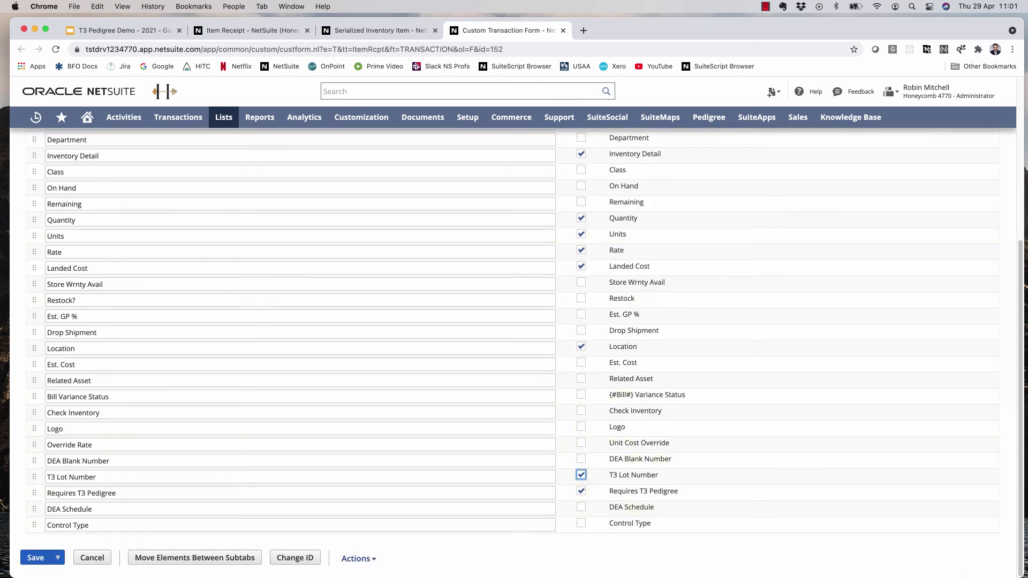
left_click(35, 557)
- Reload the item receipt to apply the form change and close the Custom Transaction Forms and Serialized Inventory Item browser tabs
left_click(246, 31)
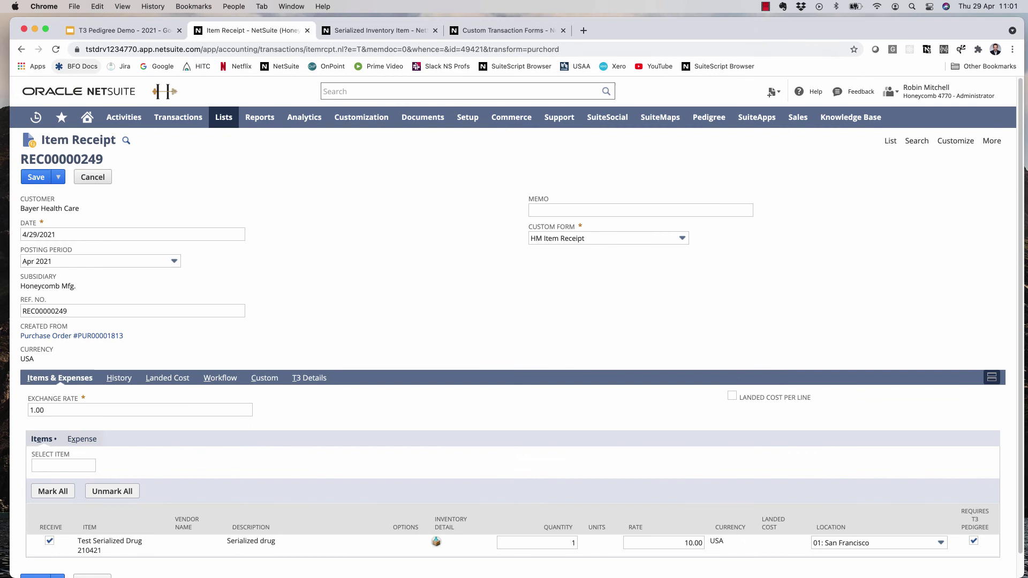
left_click(56, 49)
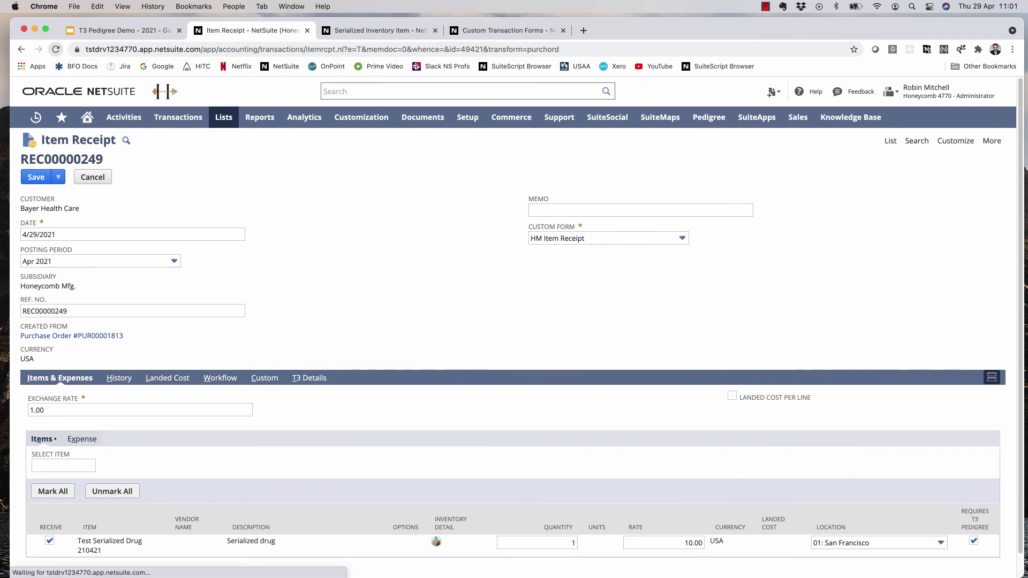
key("Return")
left_click(563, 30)
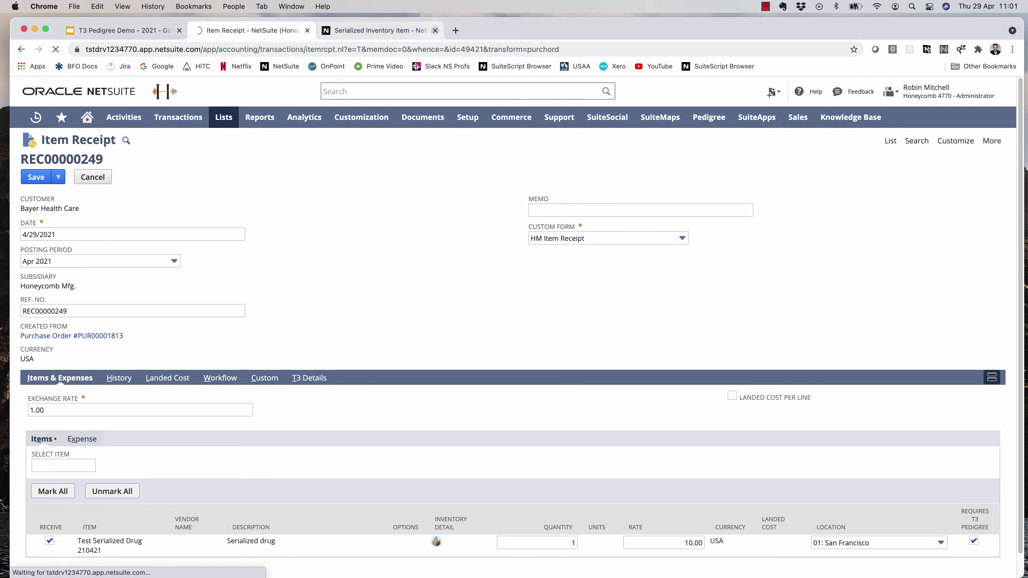
left_click(435, 31)
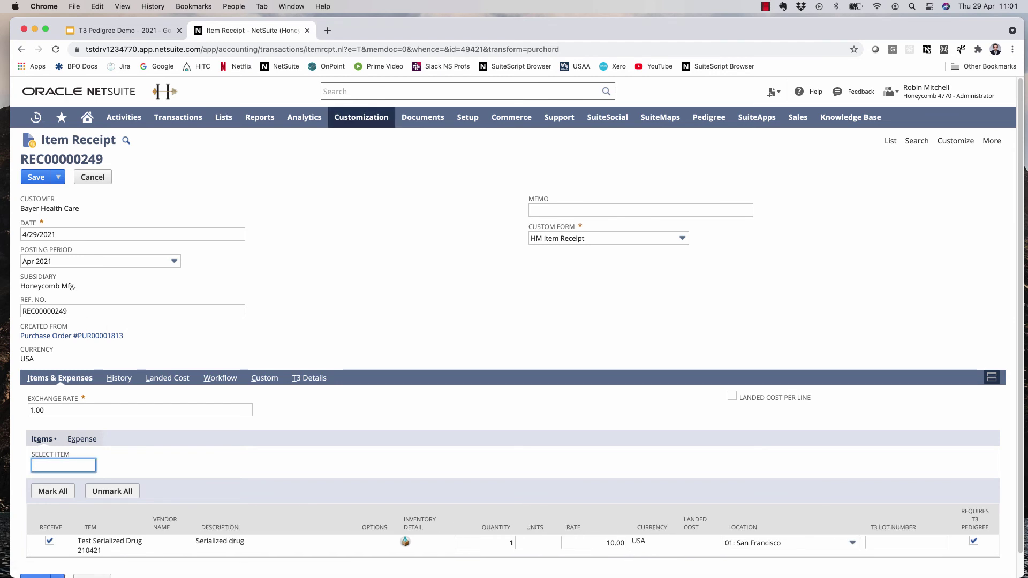
- Enter T3 lot number 210429a on the receipt line, assign serial number 210429a1 in its inventory detail, and save the receipt
scroll(906, 518, "down", 1)
left_click(906, 519)
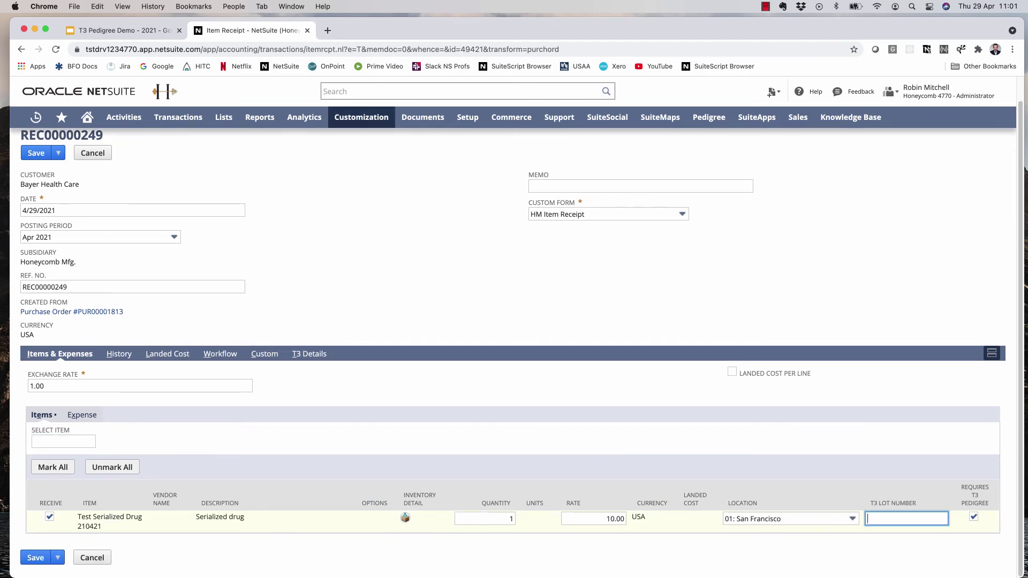
type("210429a")
left_click(405, 518)
type("210429a")
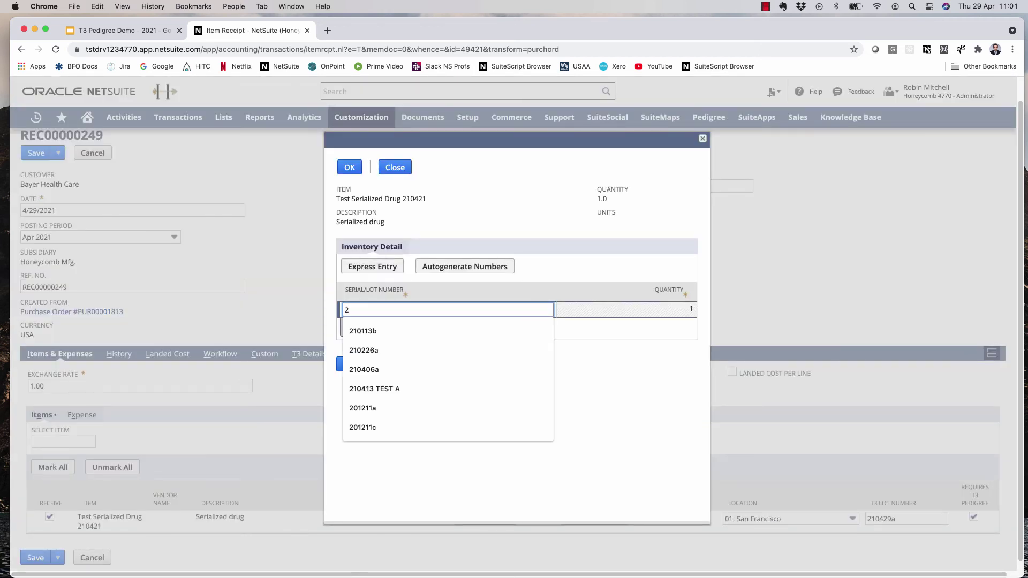
type("1")
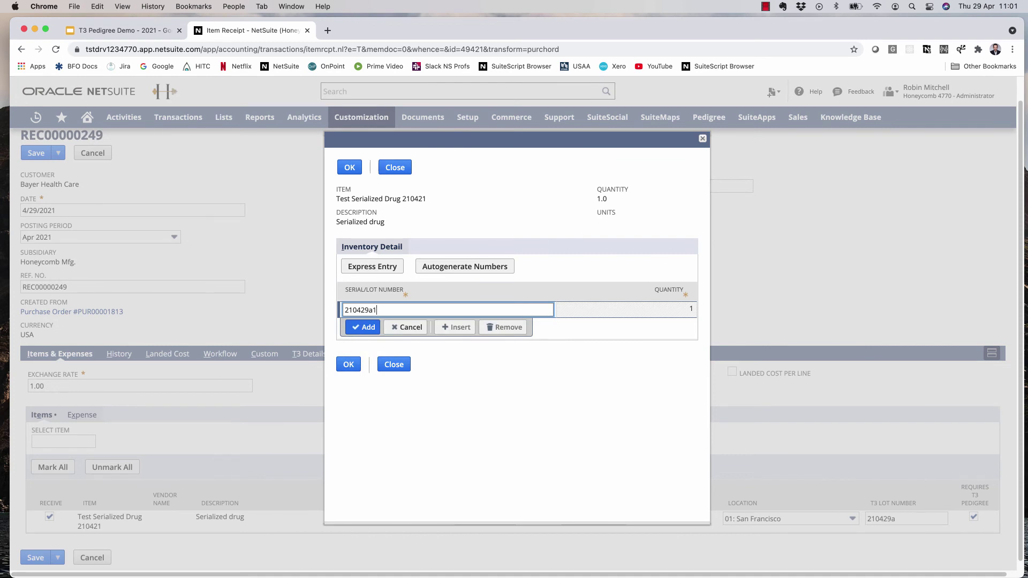
left_click(349, 364)
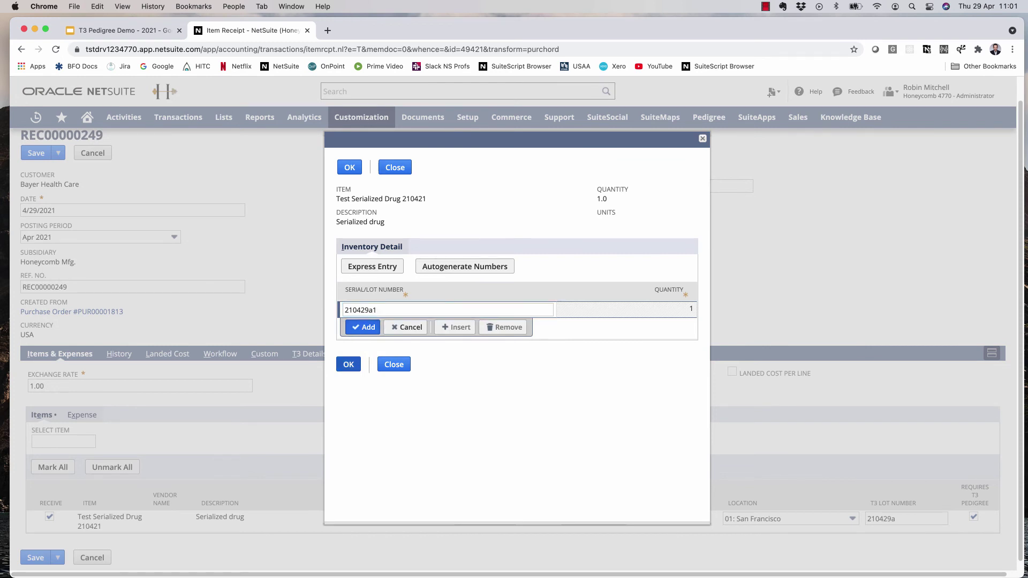
left_click(36, 152)
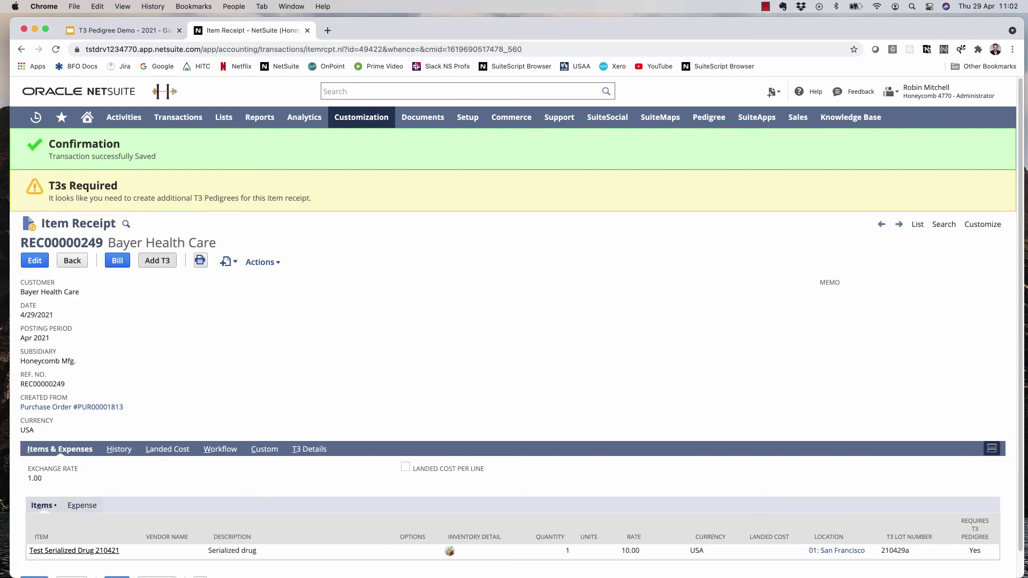
- Add a T3 pedigree to the item receipt and set its custom form to T3 Drug Pedigree Form - Serial Numbered
left_click(158, 261)
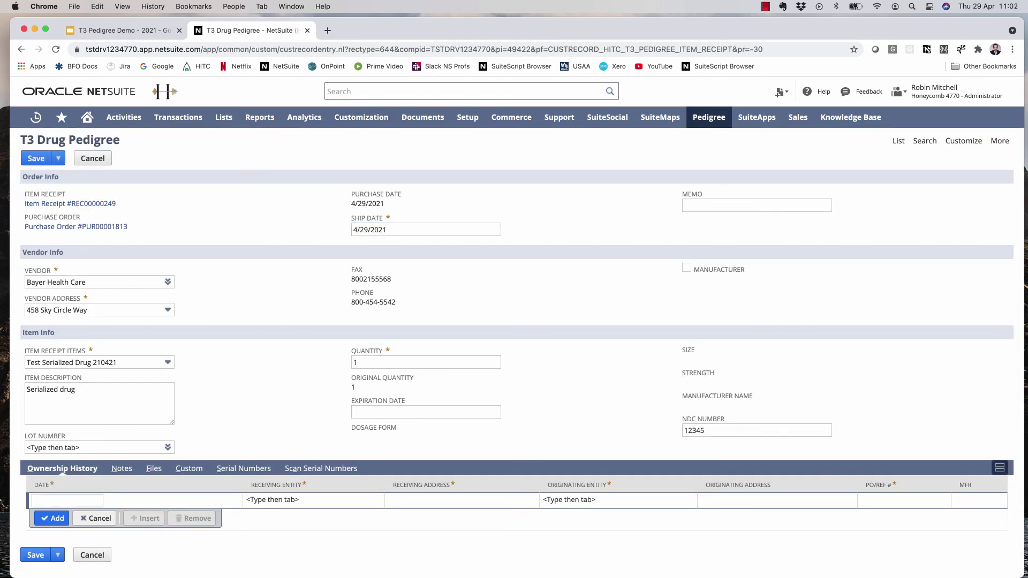
left_click(184, 468)
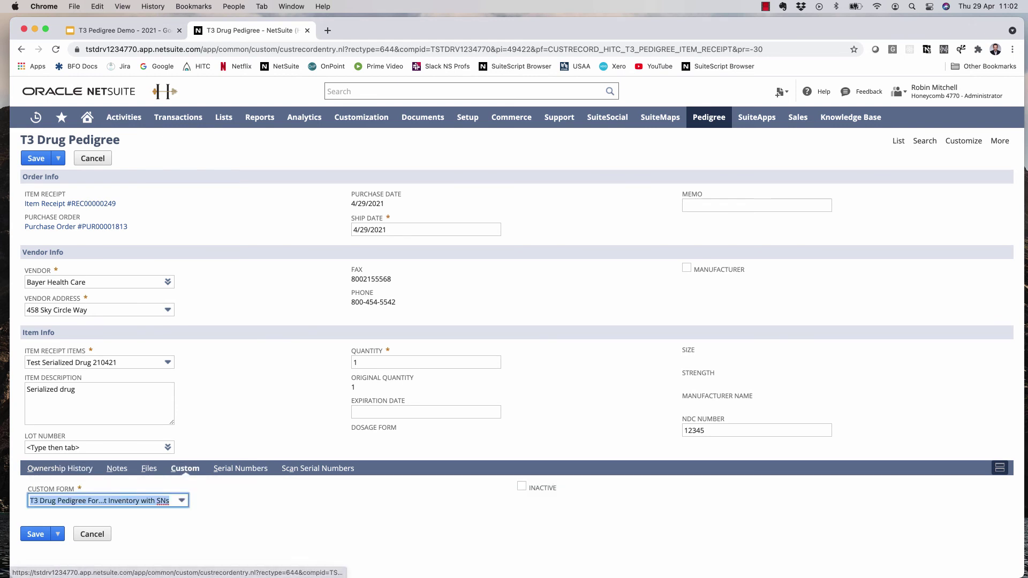
left_click(159, 501)
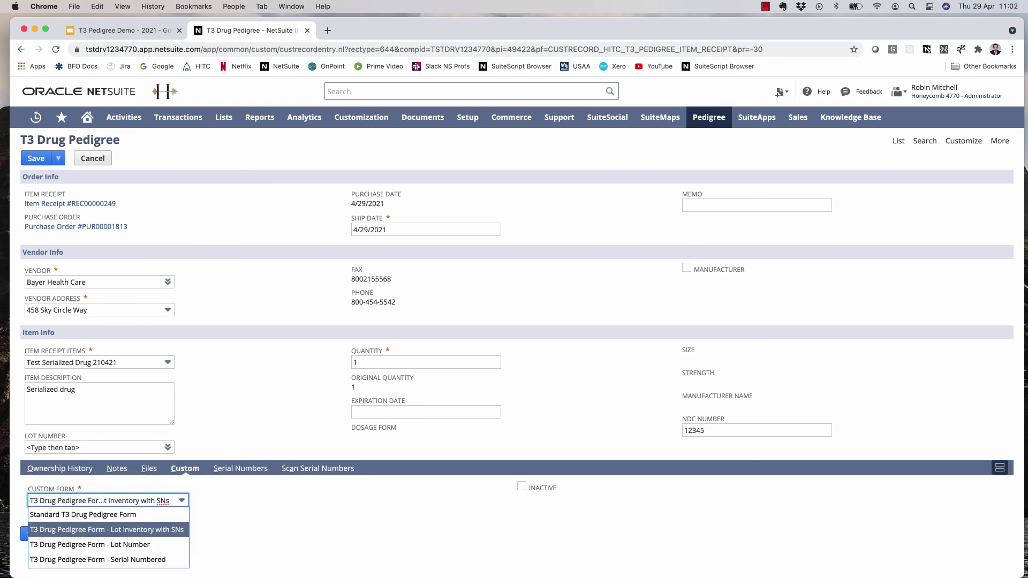
key("Down")
key("Down")
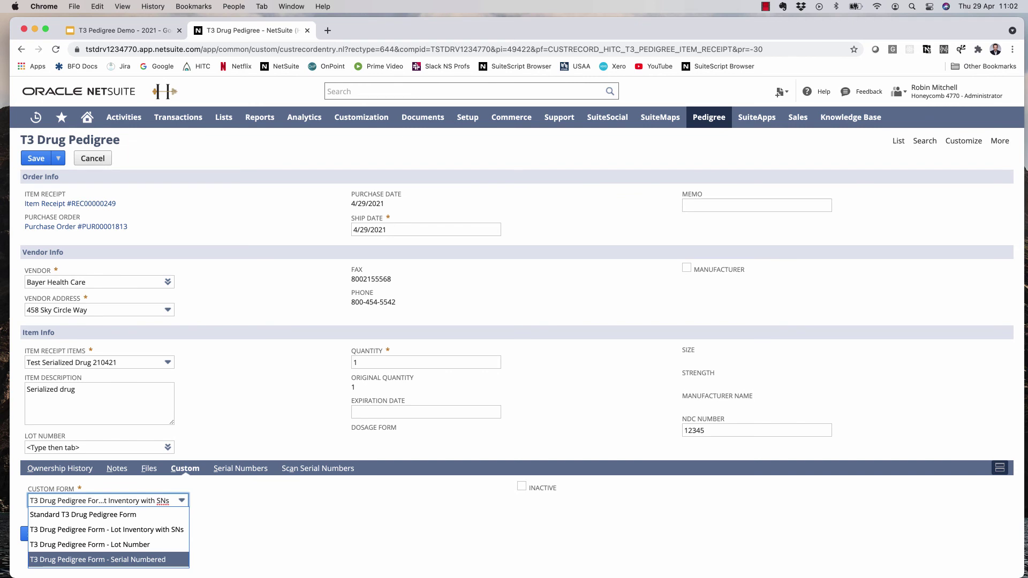
key("Return")
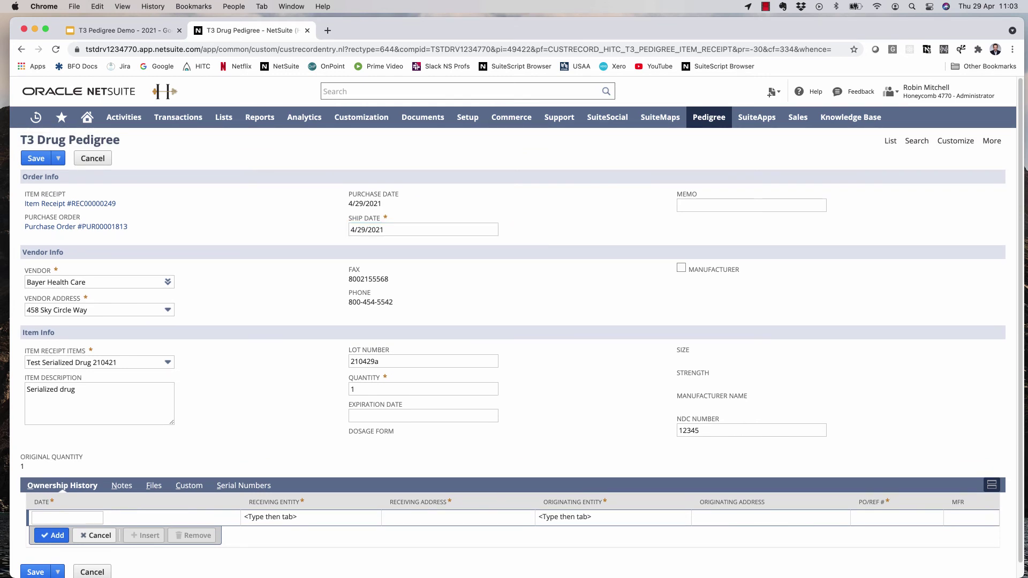
- Mark the pedigree's vendor as manufacturer, set the expiration date to 4/29/2022, check the serial numbers and save the pedigree
left_click(681, 268)
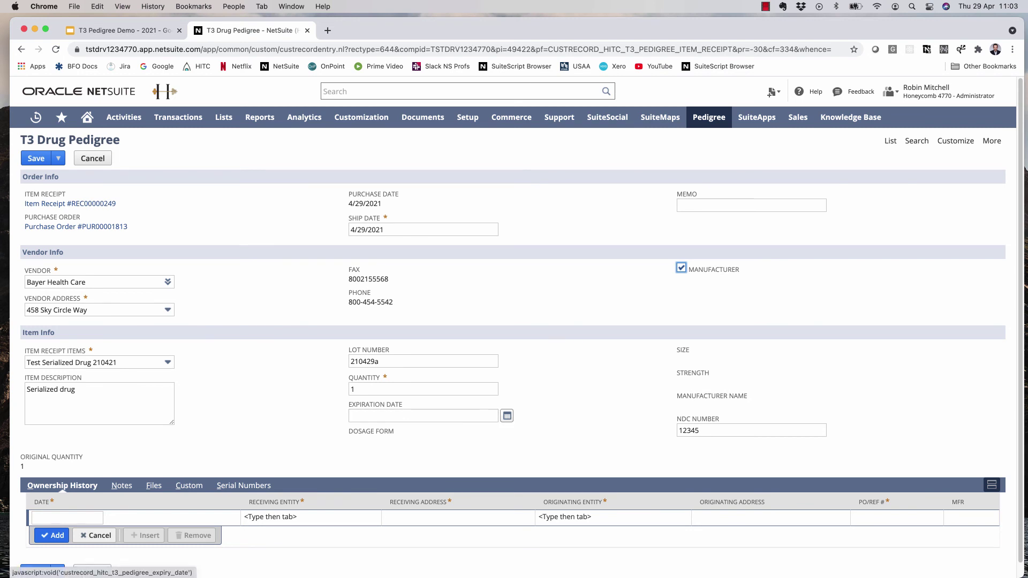
left_click(422, 415)
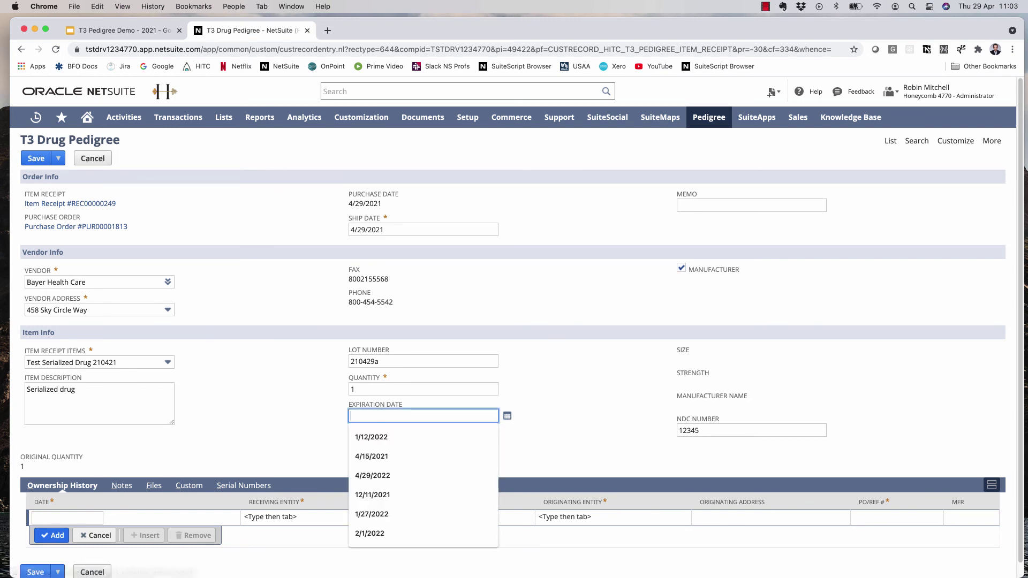
left_click(374, 474)
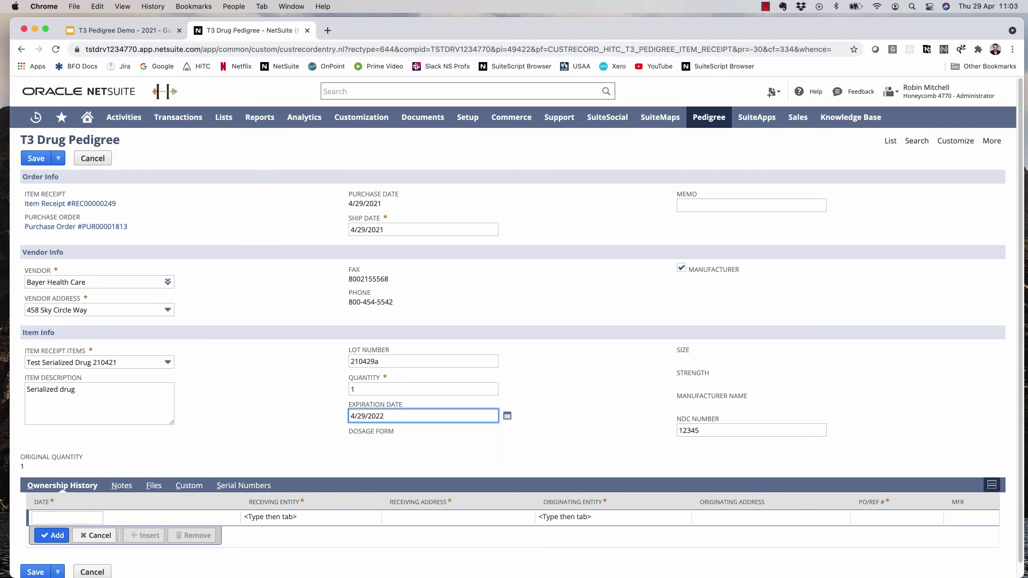
scroll(512, 348, "down", 2)
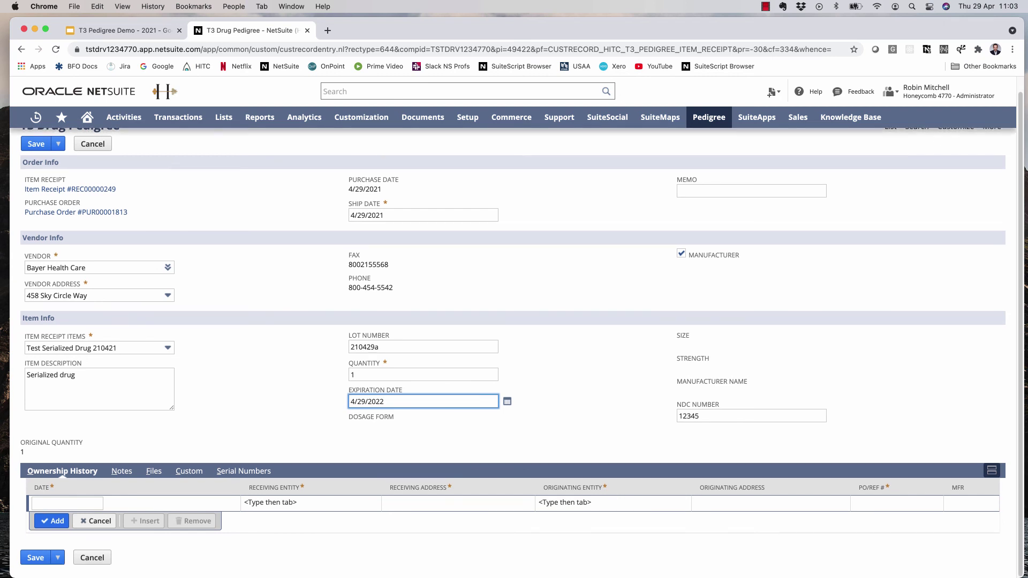
left_click(243, 470)
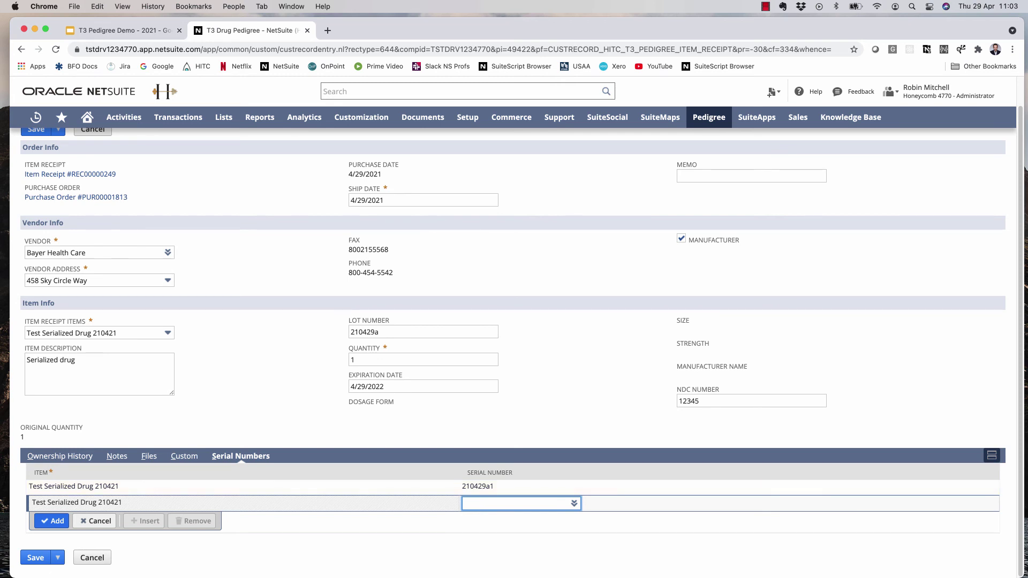
left_click(35, 557)
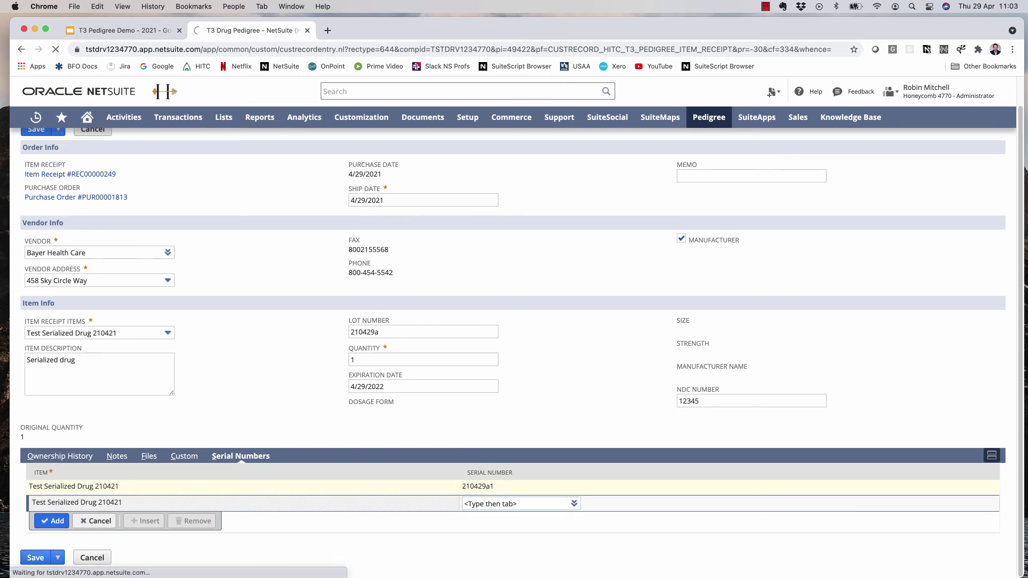
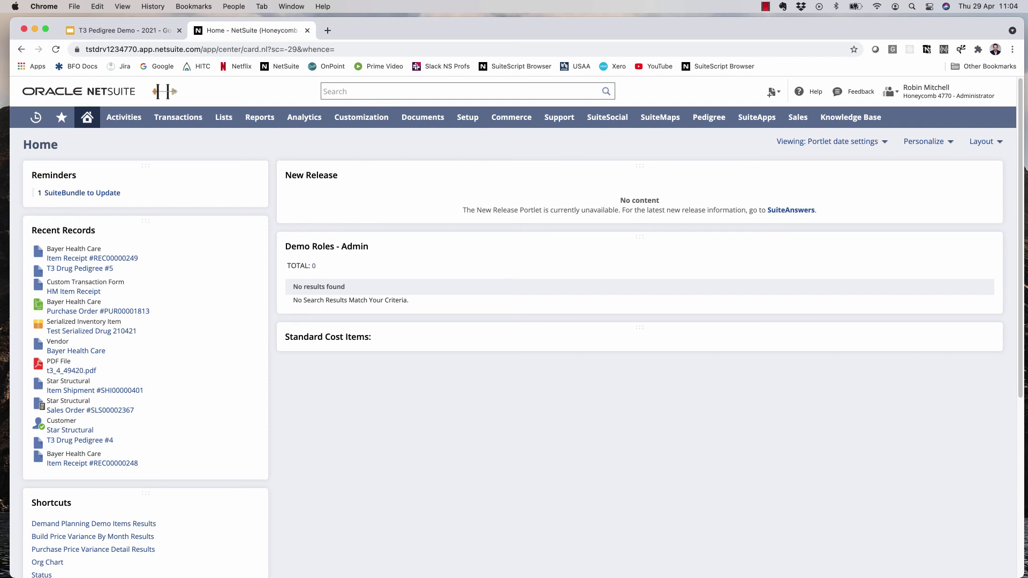
- Find the Test Drug 210421 item, open it for editing and set its DEA schedule to 2 - Schedule II
scroll(512, 353, "down", 1)
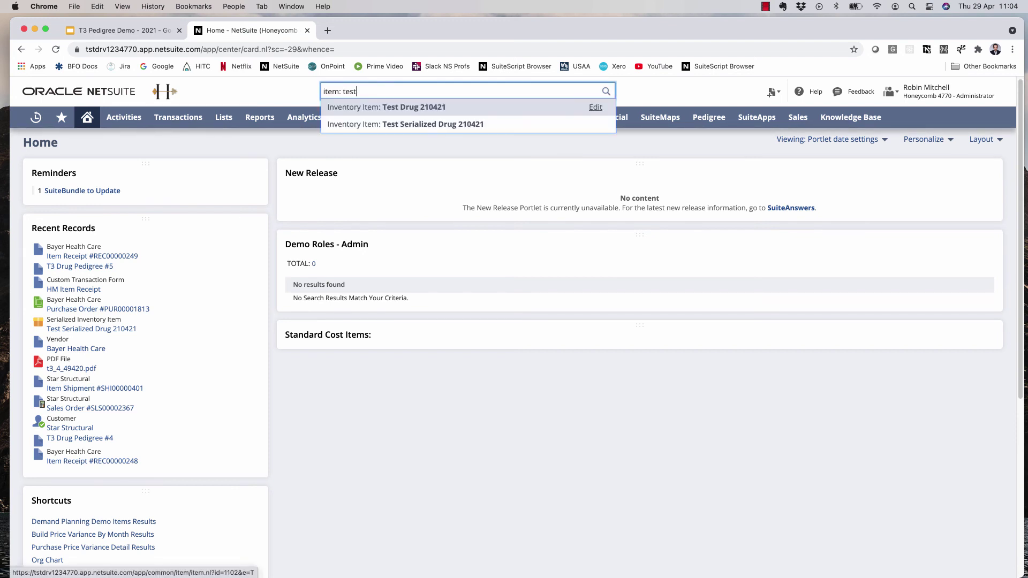
key("Return")
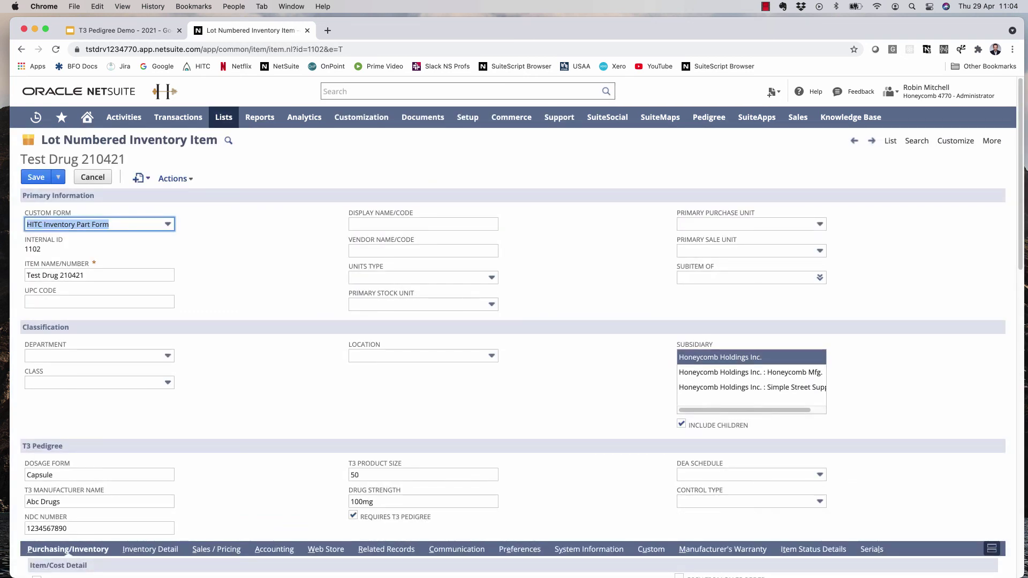
left_click(751, 474)
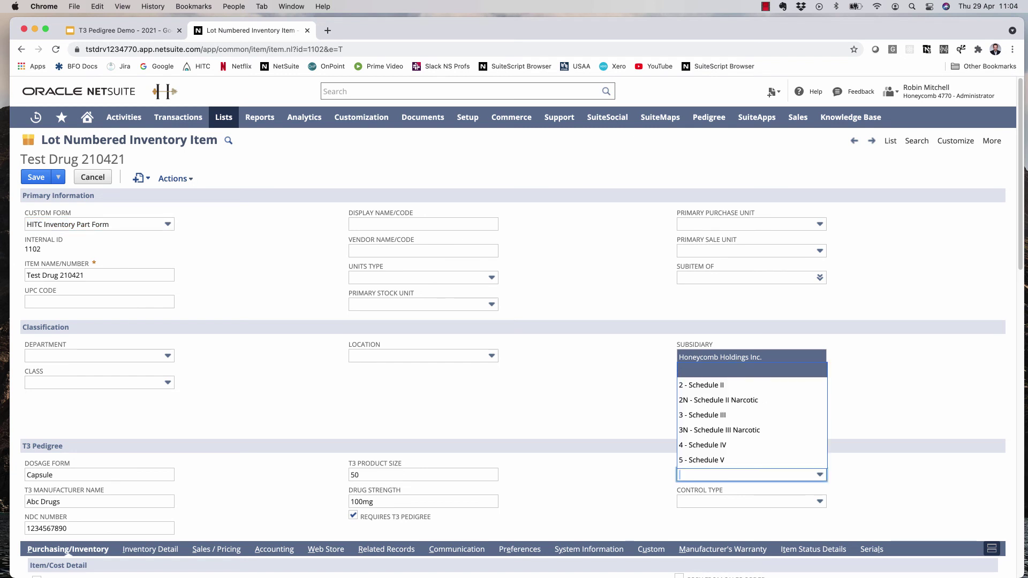
left_click(700, 385)
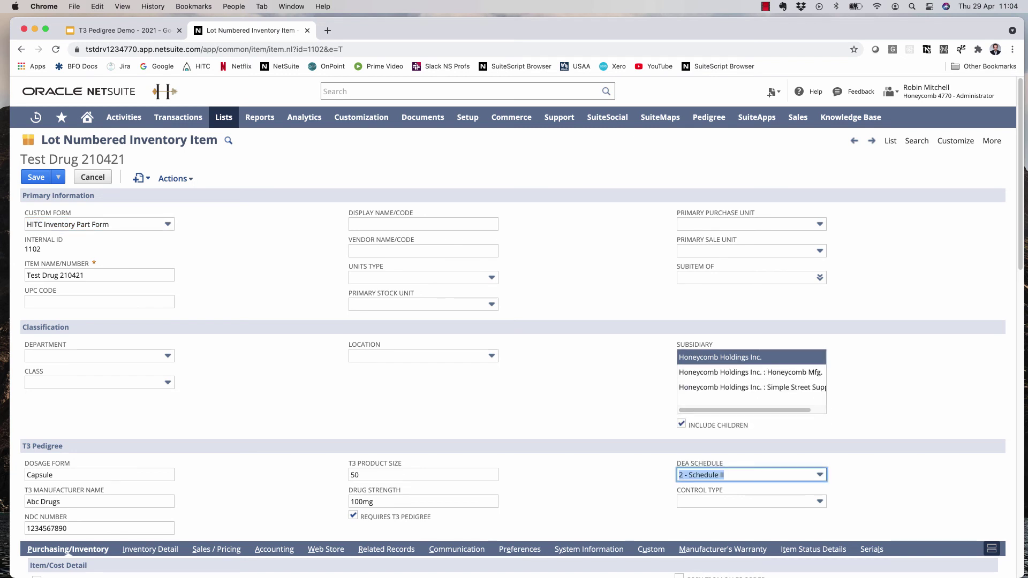
- Set the item's control type to RX - Pharmaceuticals and save the item
left_click(750, 501)
scroll(748, 488, "down", 2)
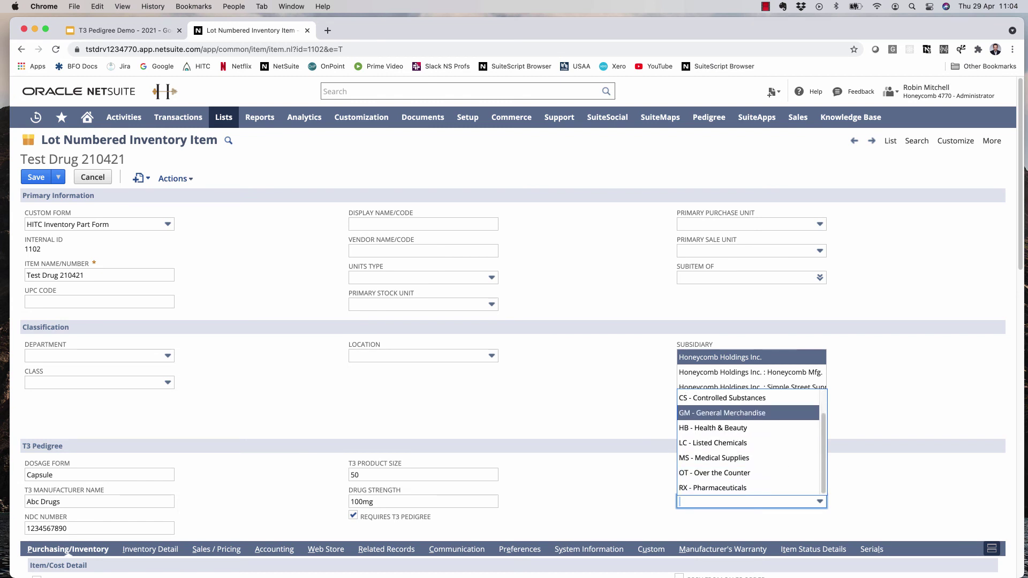
key("Down")
key("Down")
key("Down")
key("Down")
key("Down")
key("Return")
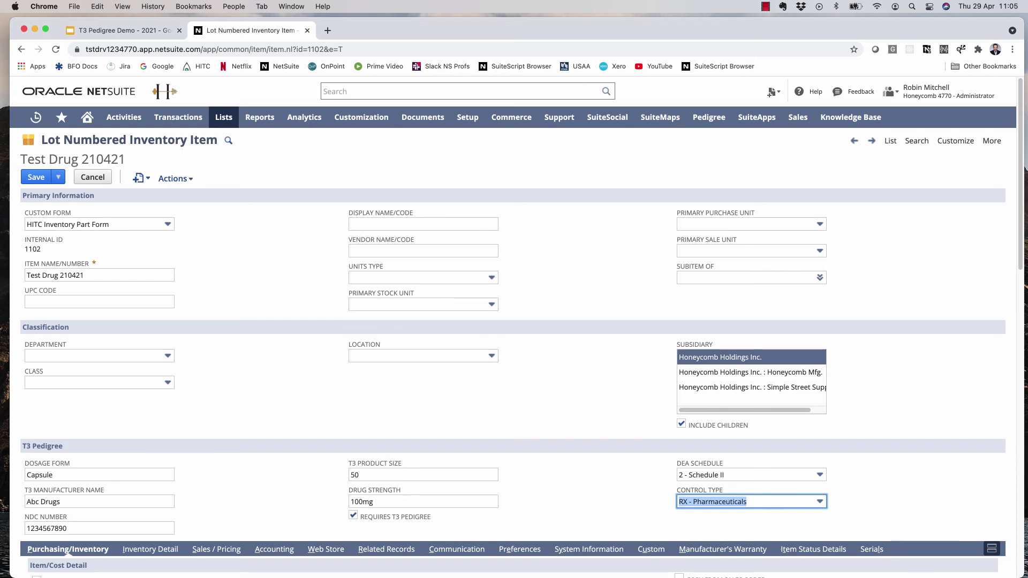
left_click(36, 177)
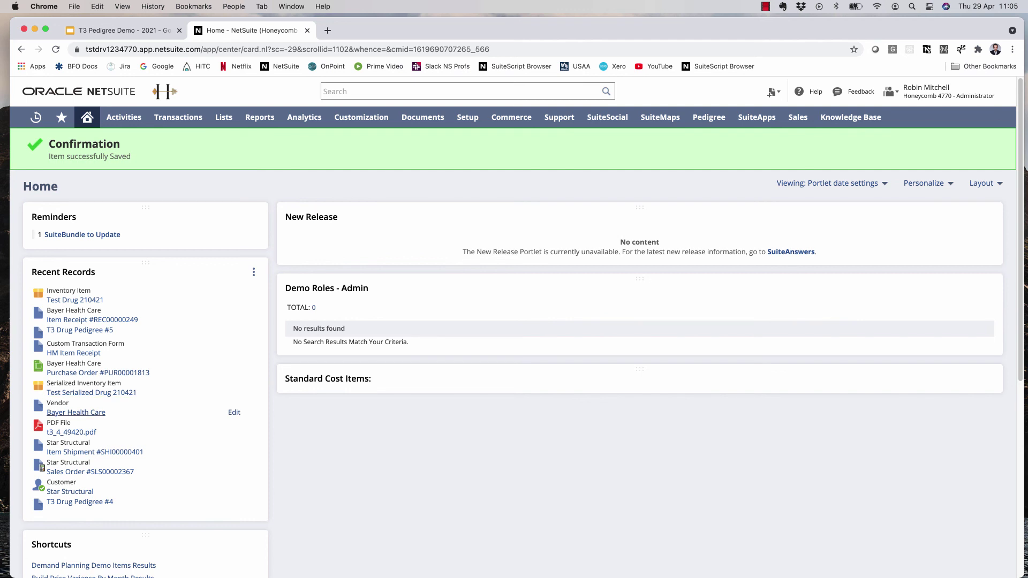
- Create a purchase order from the Bayer Health Care vendor record and set its location to 01: San Francisco
left_click(81, 413)
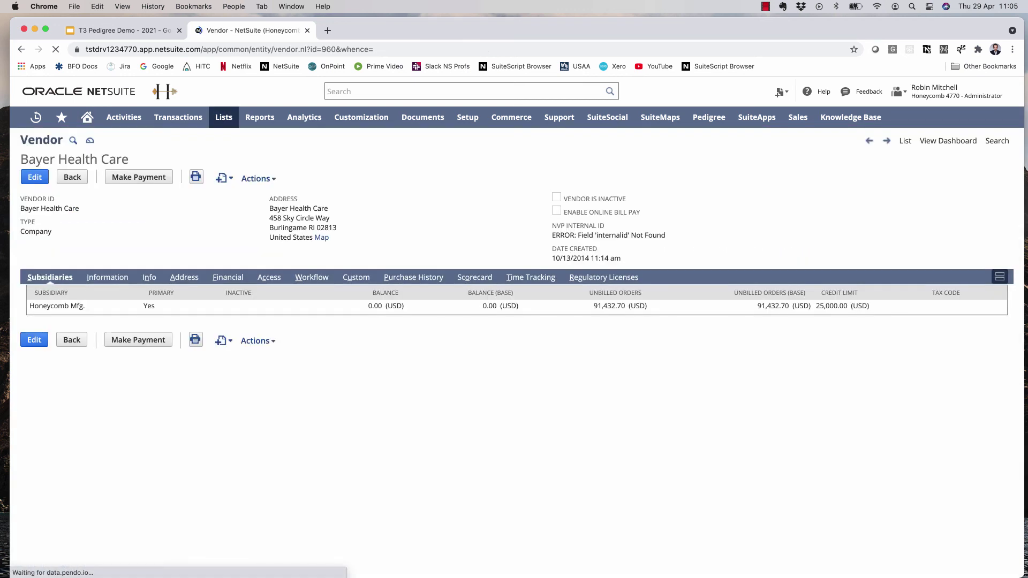
mouse_move(222, 178)
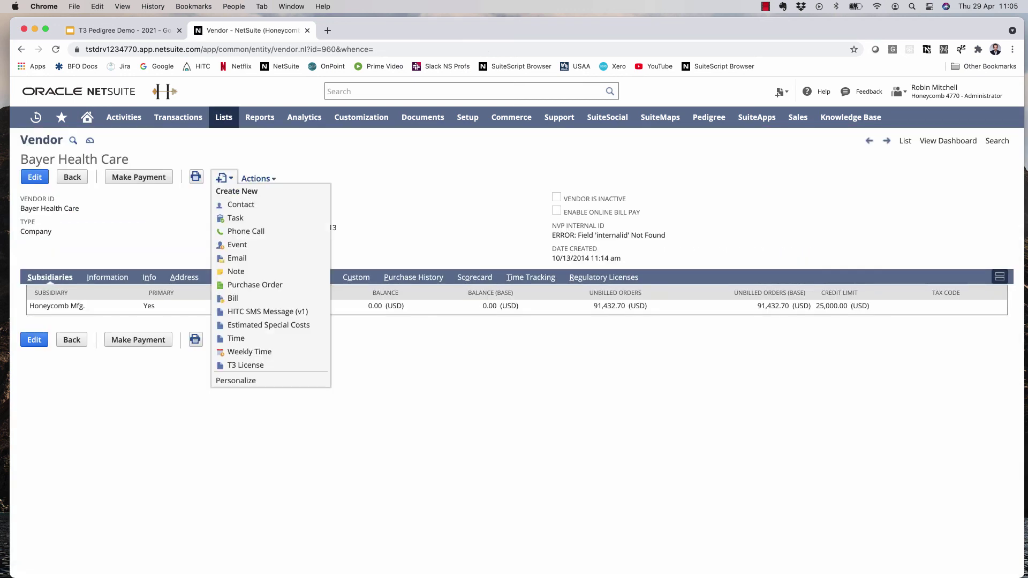
left_click(255, 285)
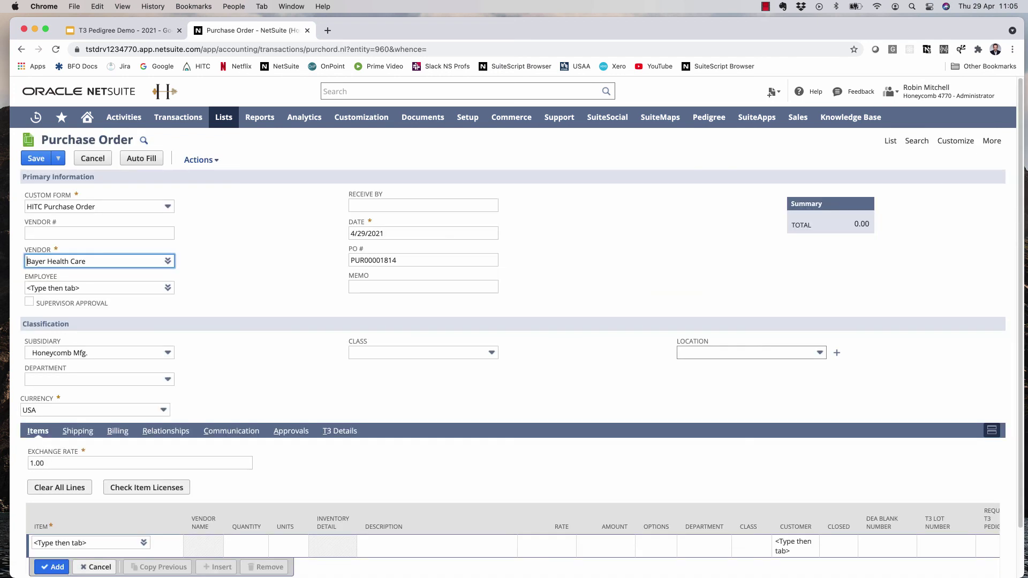
left_click(748, 353)
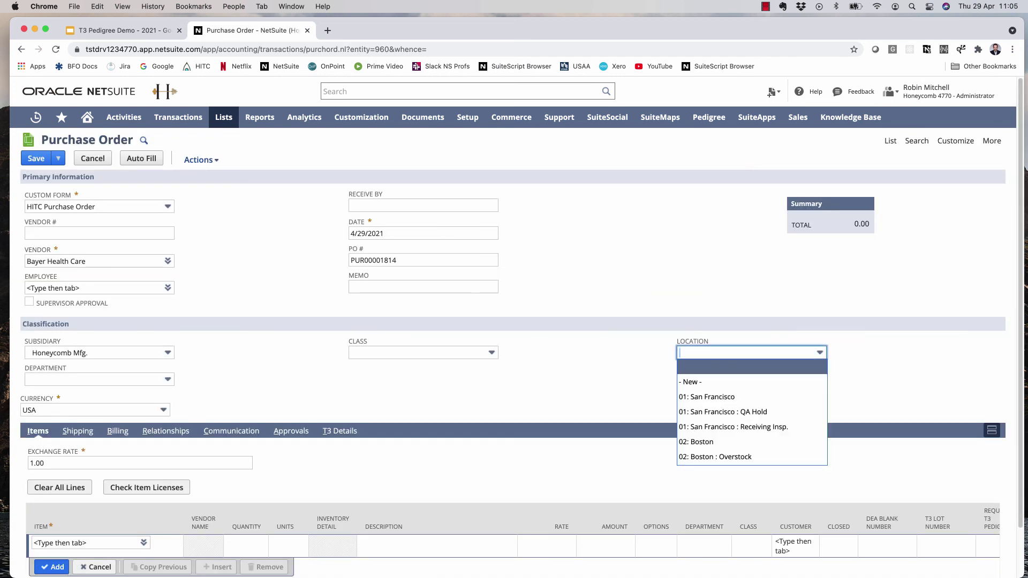
key("Return")
- Enter Test Drug 210421 on the purchase order's item line and dismiss the license notice
left_click(86, 543)
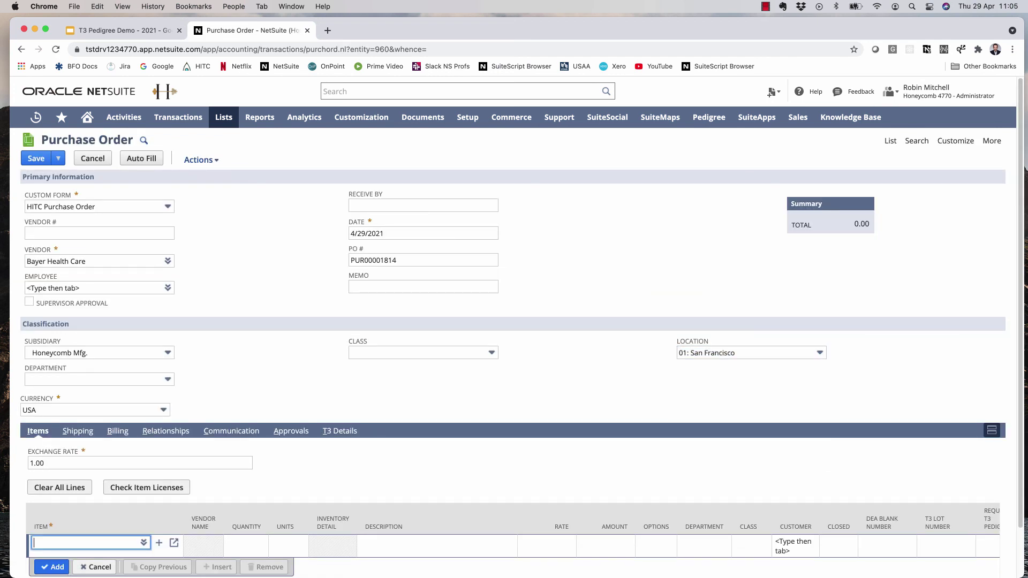
type("test")
key("Down")
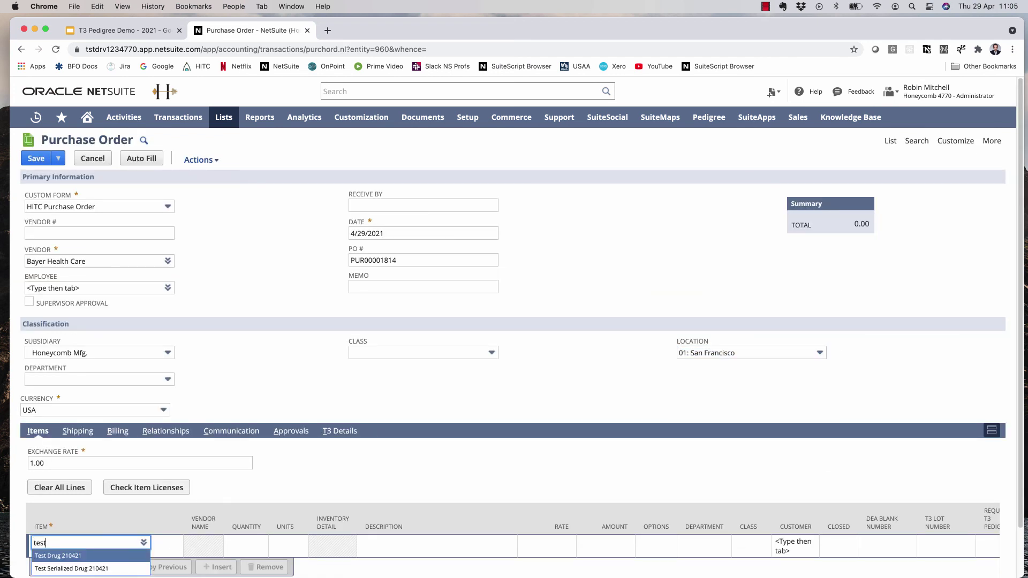
key("Return")
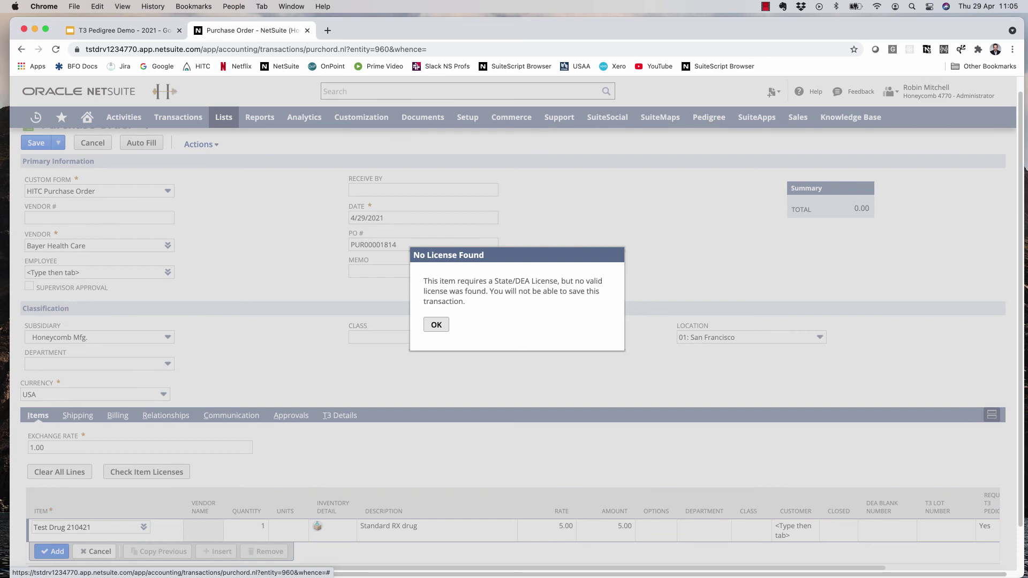
left_click(436, 325)
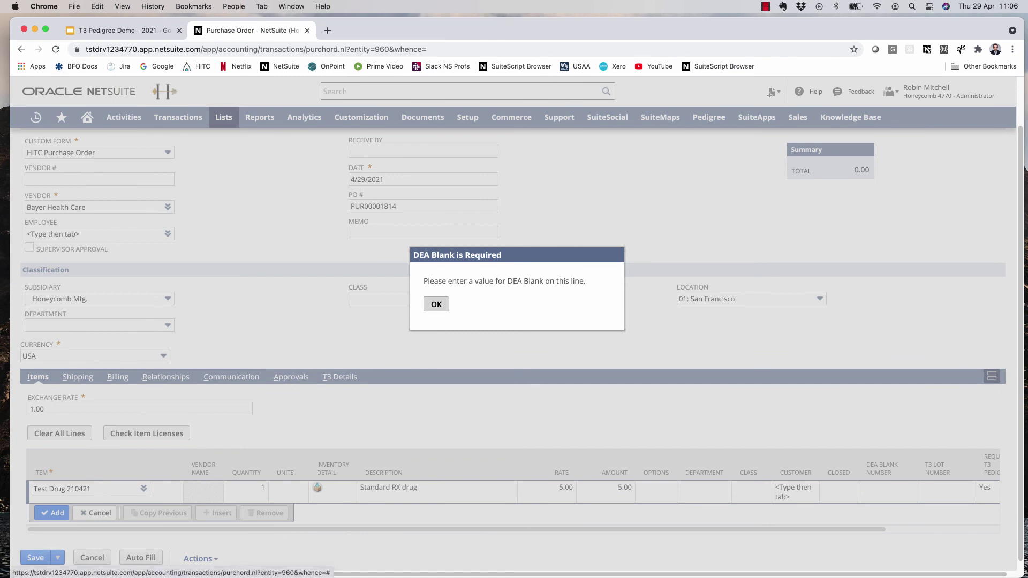
- Enter a five-digit DEA blank number on the line, add it, try to save the purchase order and return to the form
key("Return")
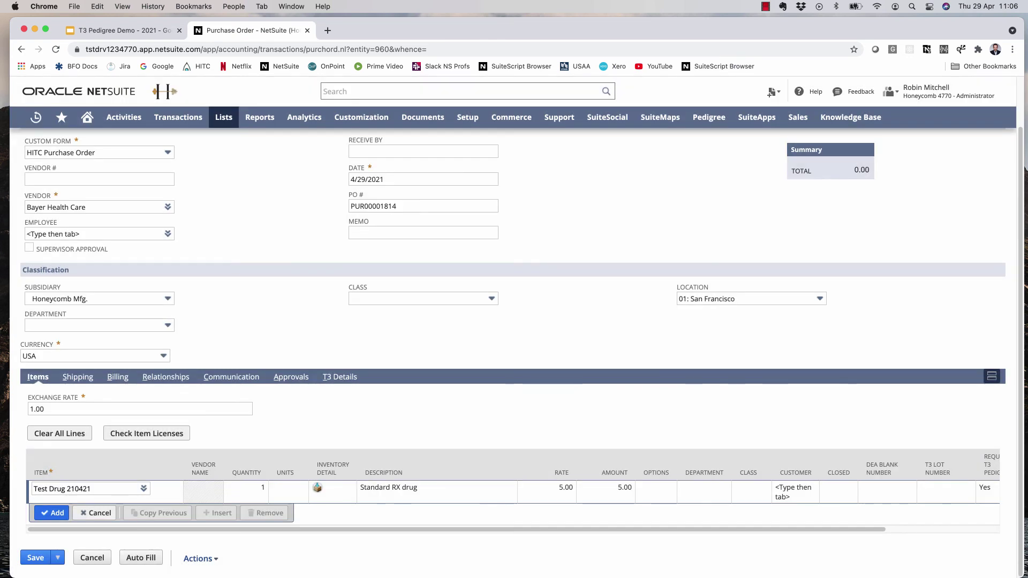
type("12345")
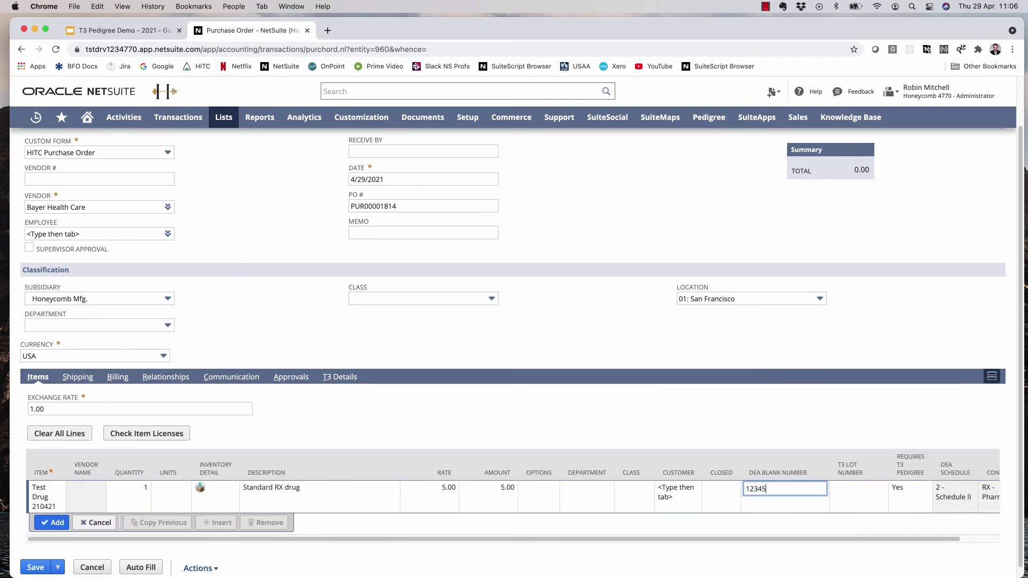
key("Return")
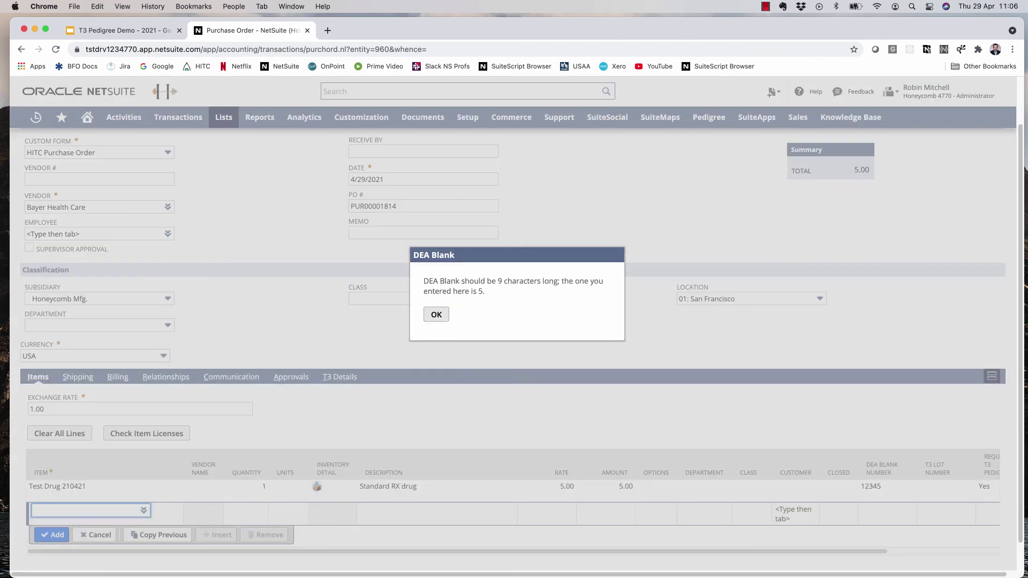
key("Return")
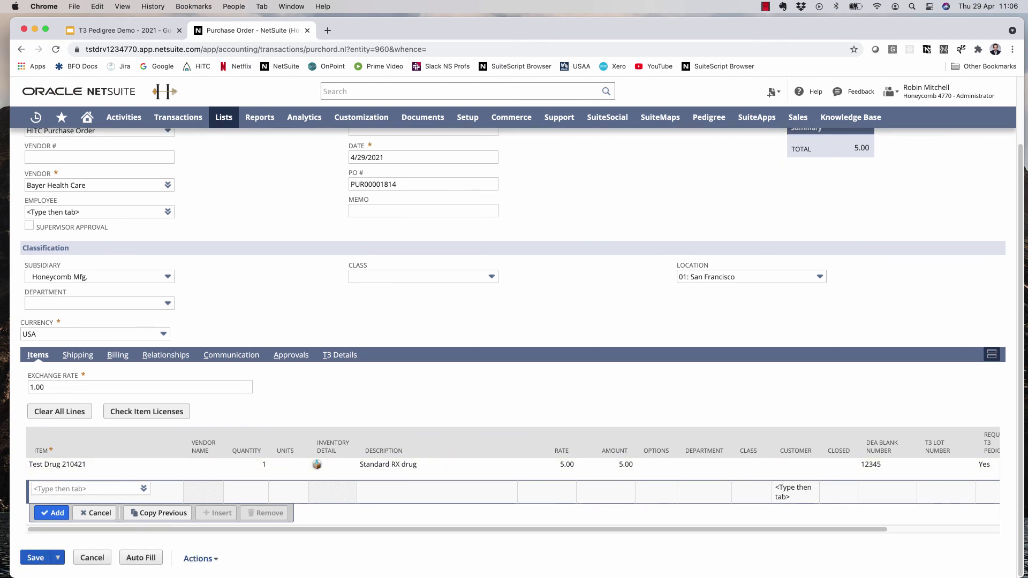
left_click(35, 558)
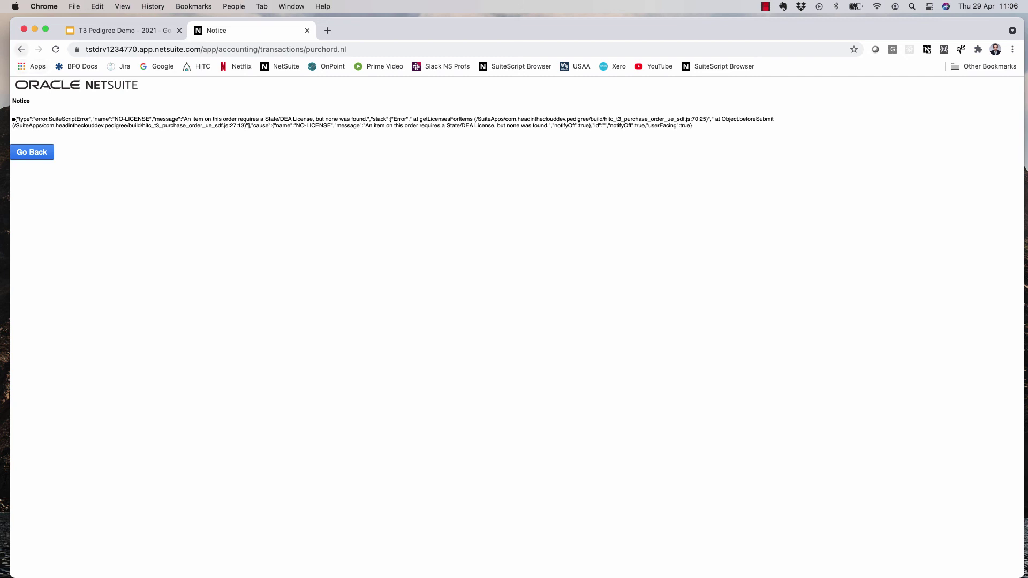
left_click(21, 49)
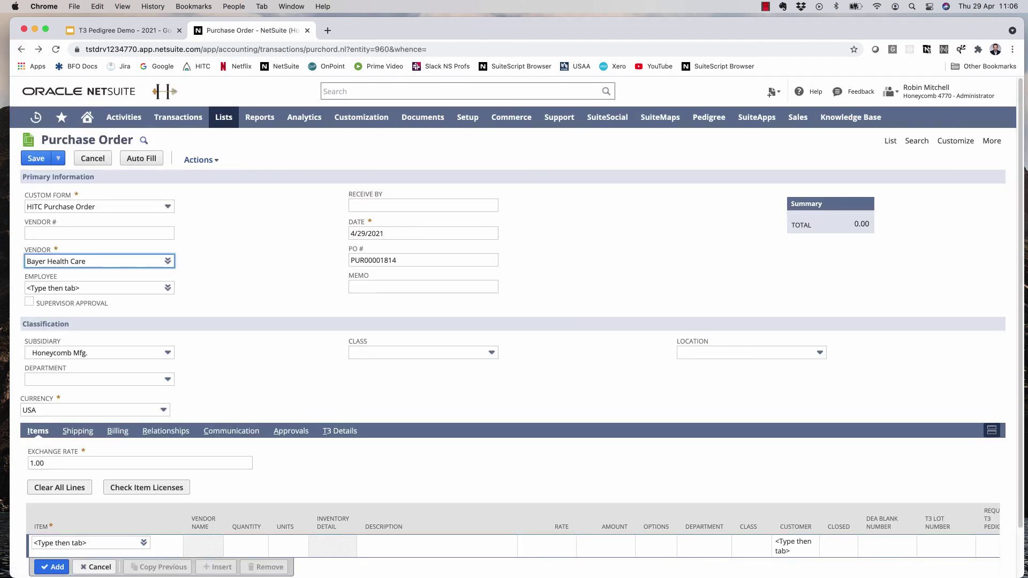
- Open the Bayer Health Care vendor in a new browser tab and start a new T3 license from its regulatory licenses
mouse_move(36, 117)
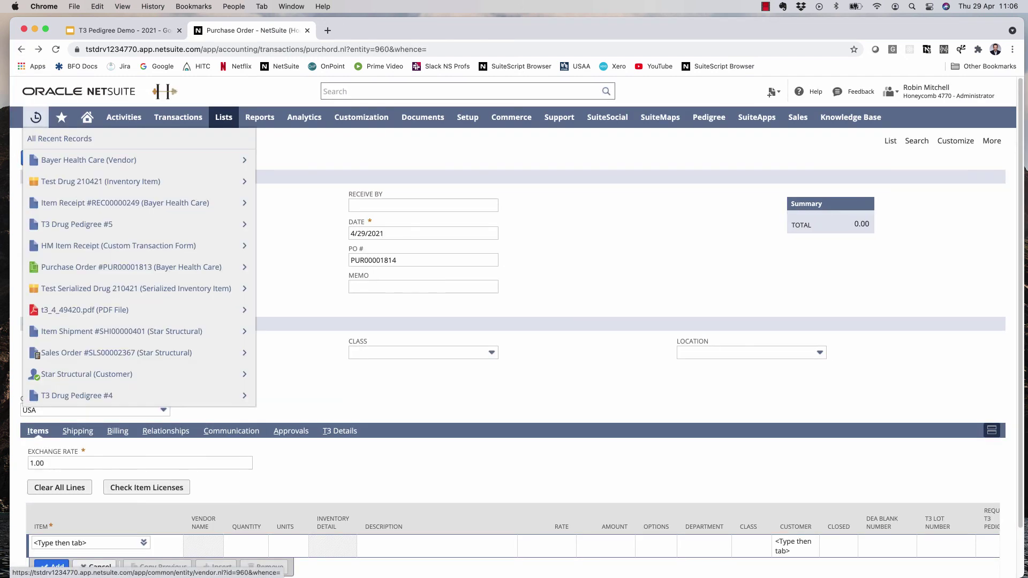
mouse_move(89, 160)
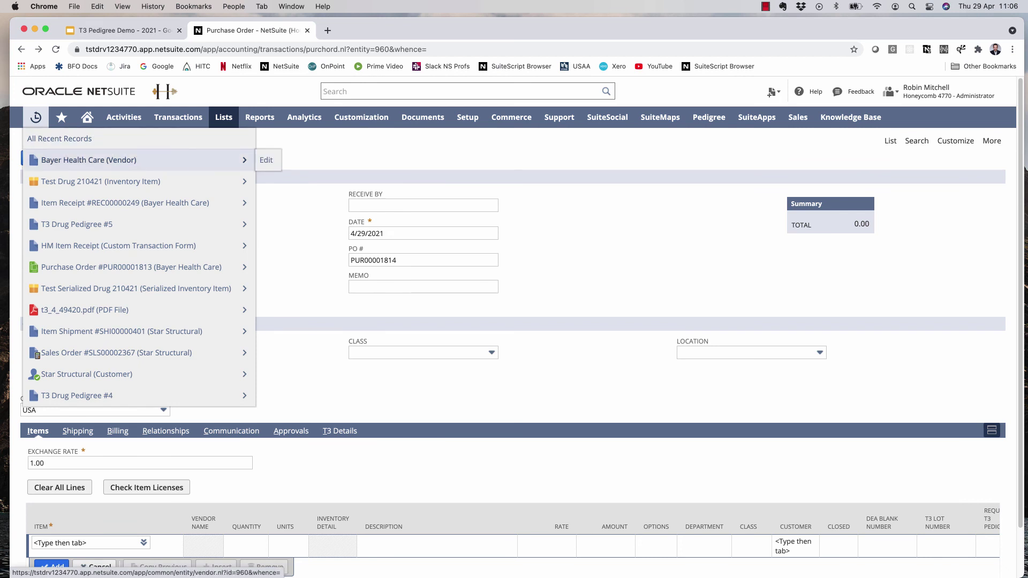
left_click(88, 160, "super")
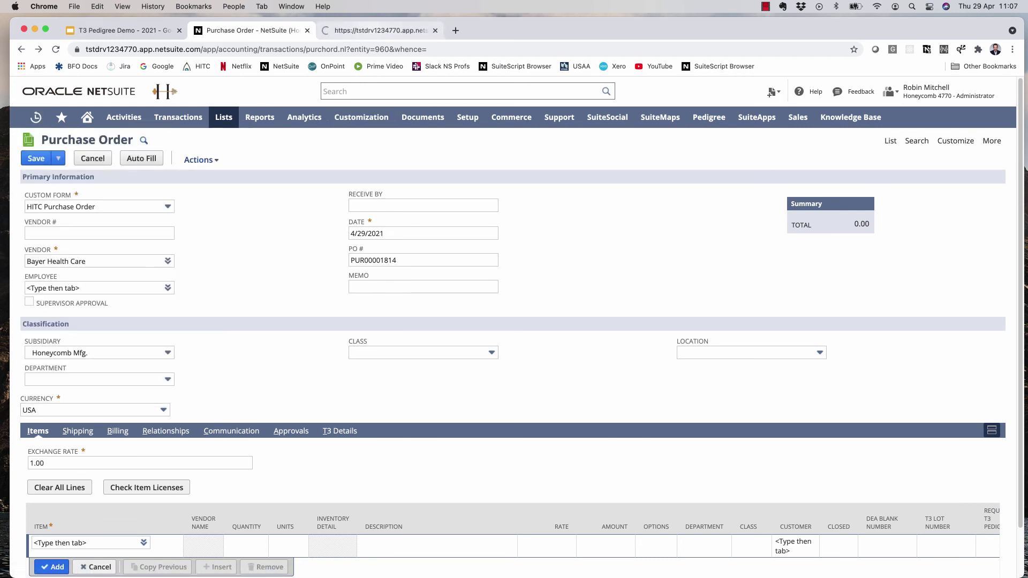
left_click(378, 30)
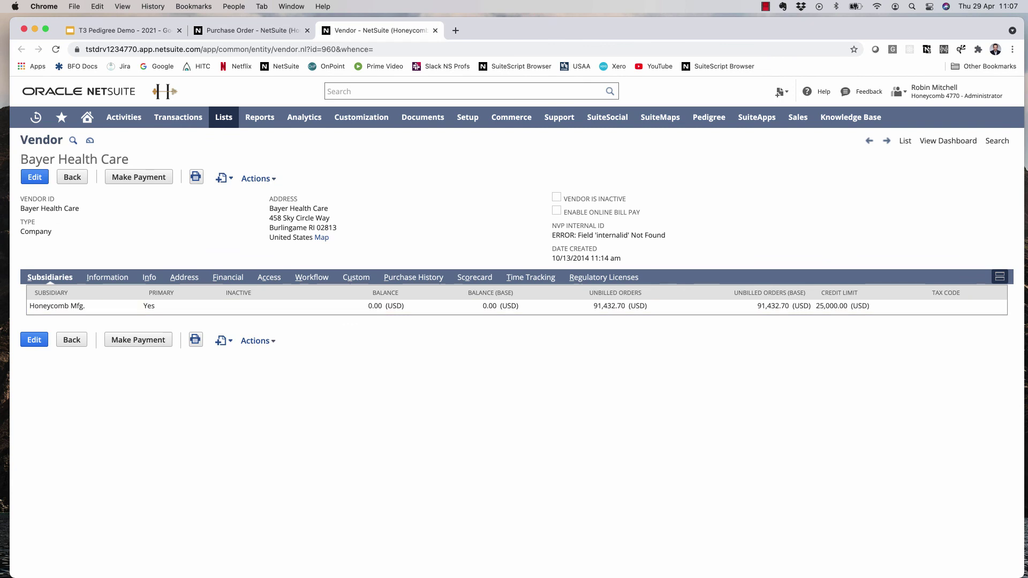
left_click(604, 277)
left_click(64, 328)
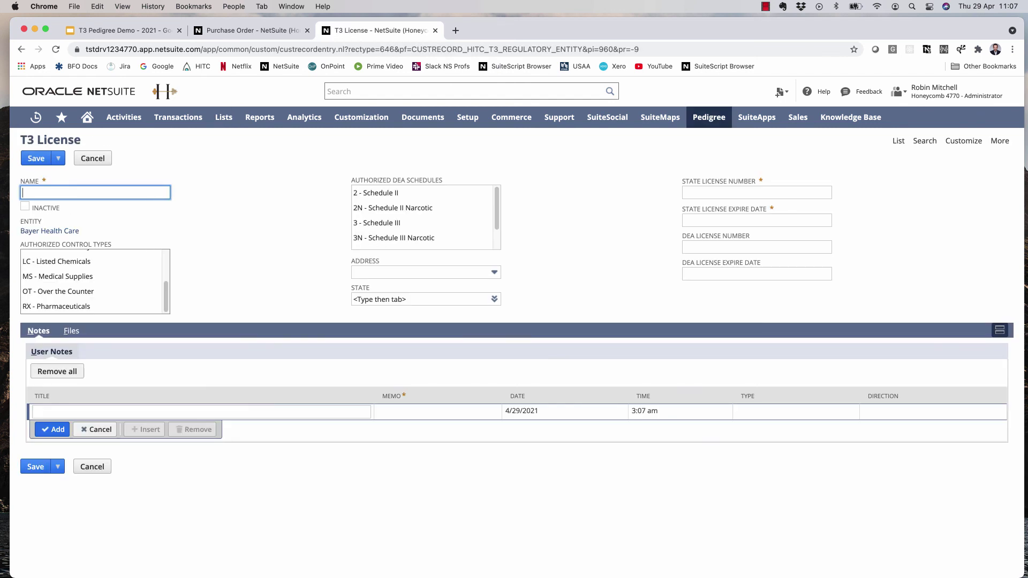
- Authorize the license for RX - Pharmaceuticals and 2 - Schedule II, and assign the vendor's street address to it
left_click(57, 307)
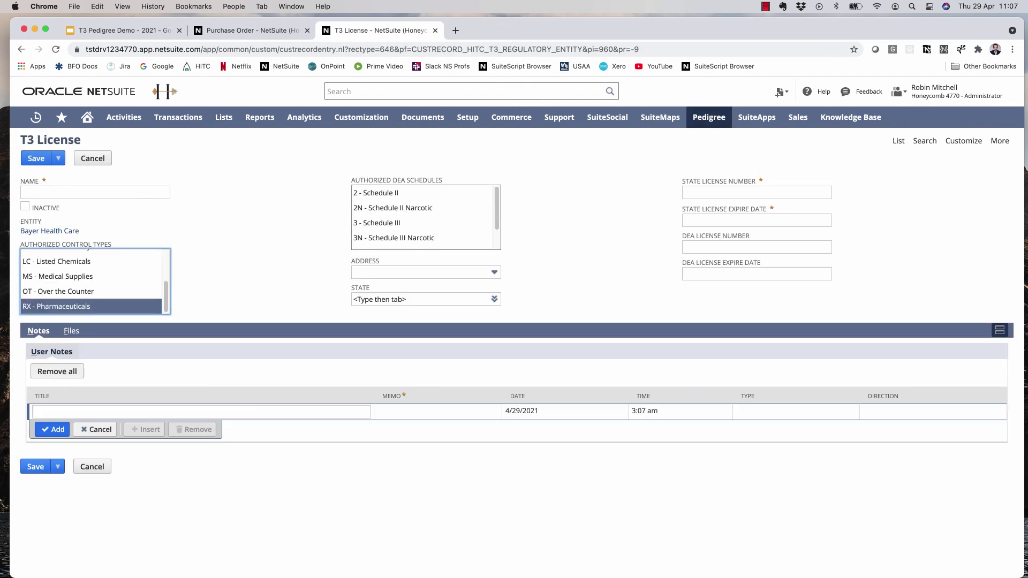
left_click(381, 193)
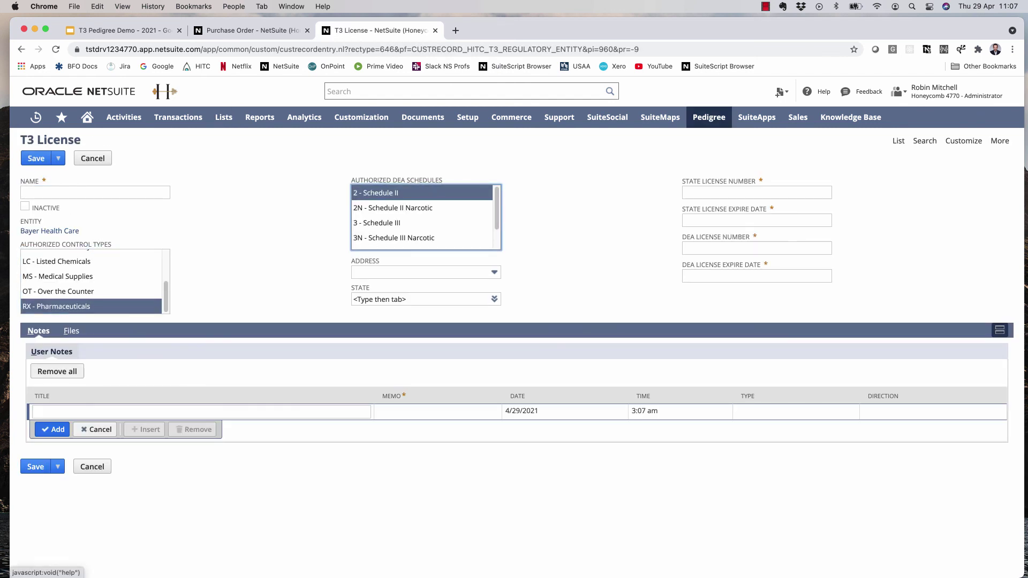
left_click(425, 272)
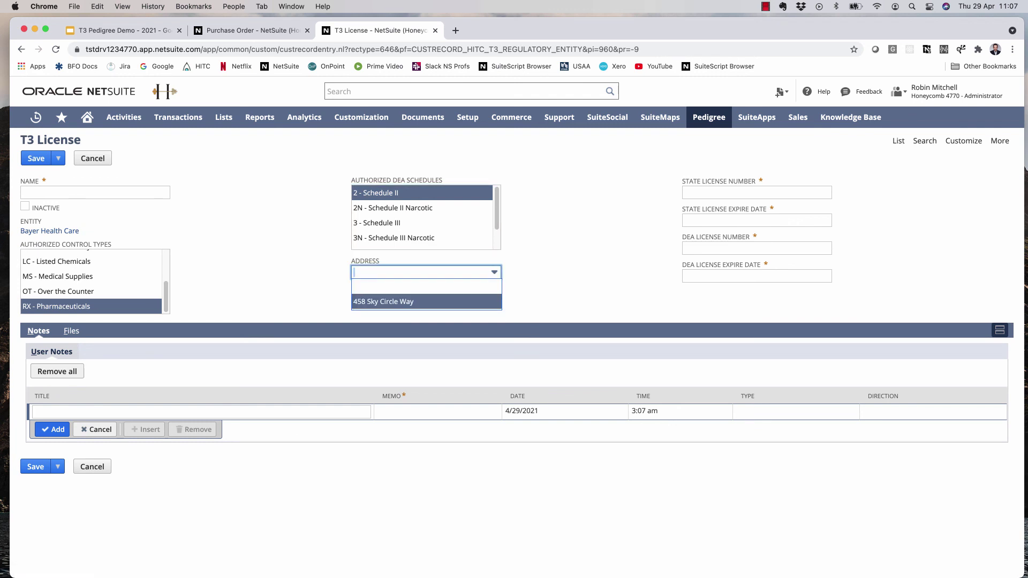
left_click(383, 301)
- Enter the state license number and set the state license expire date to 4/30/2021
left_click(756, 192)
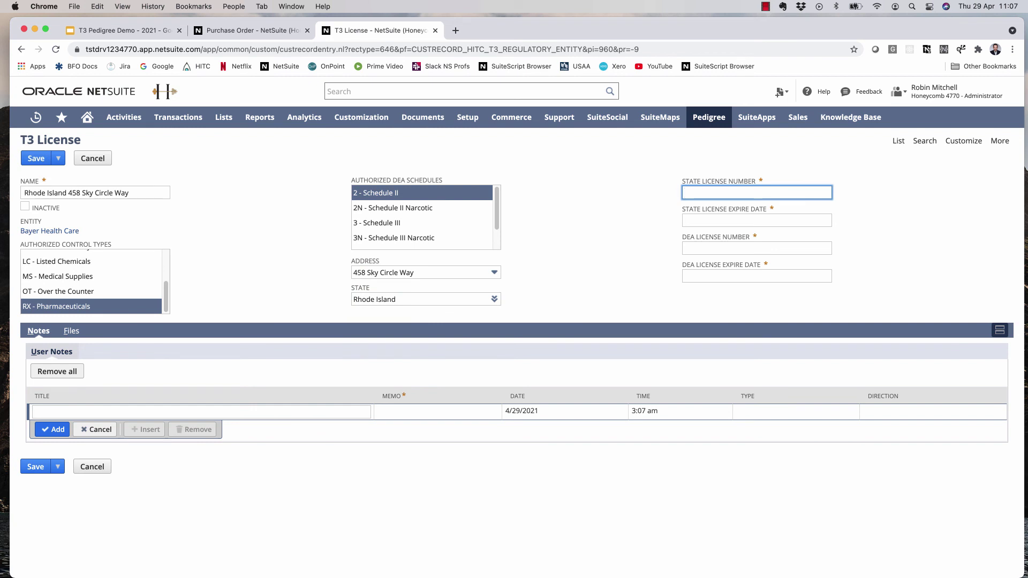
type("12435")
key("Tab")
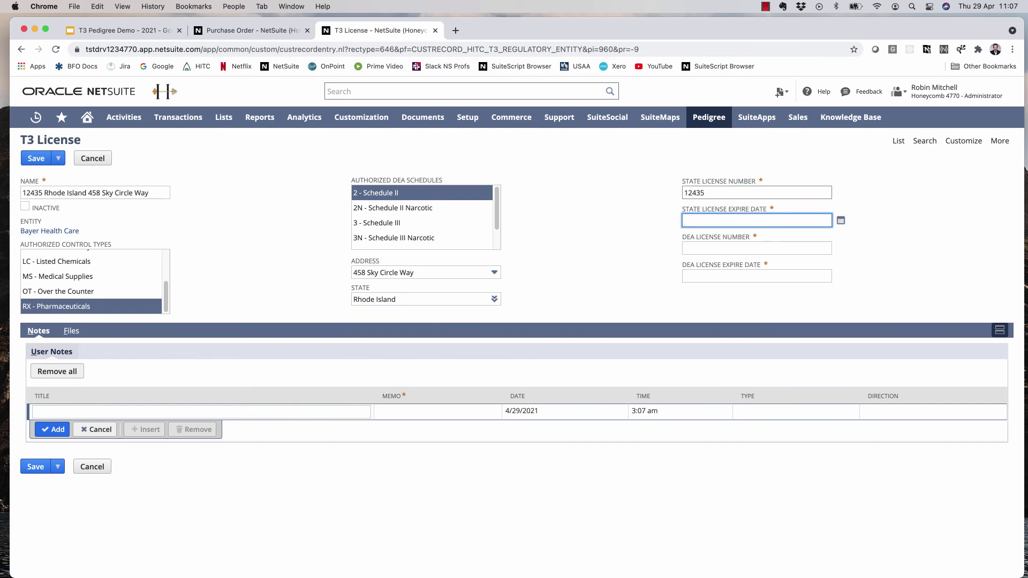
left_click(840, 220)
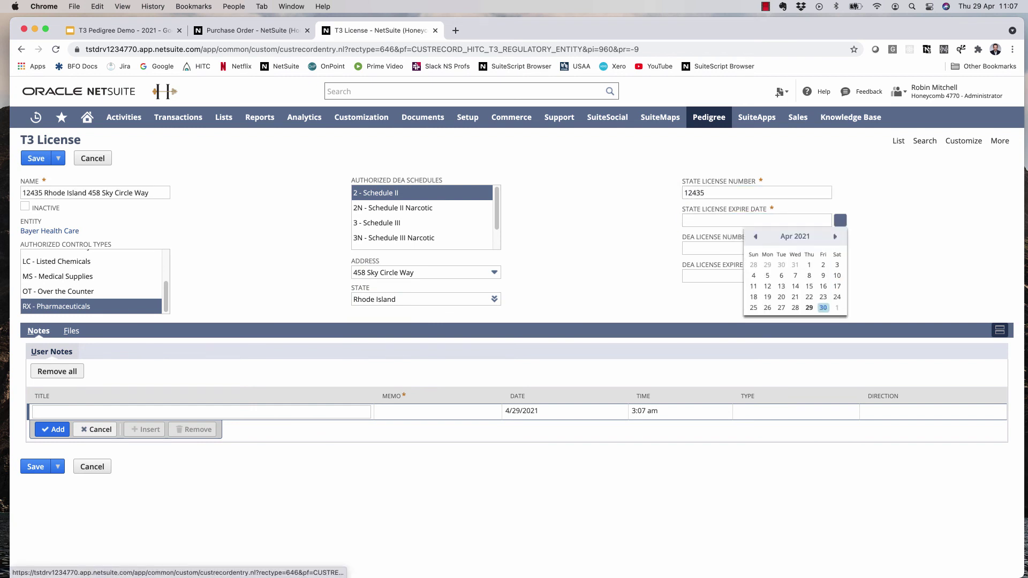
left_click(823, 307)
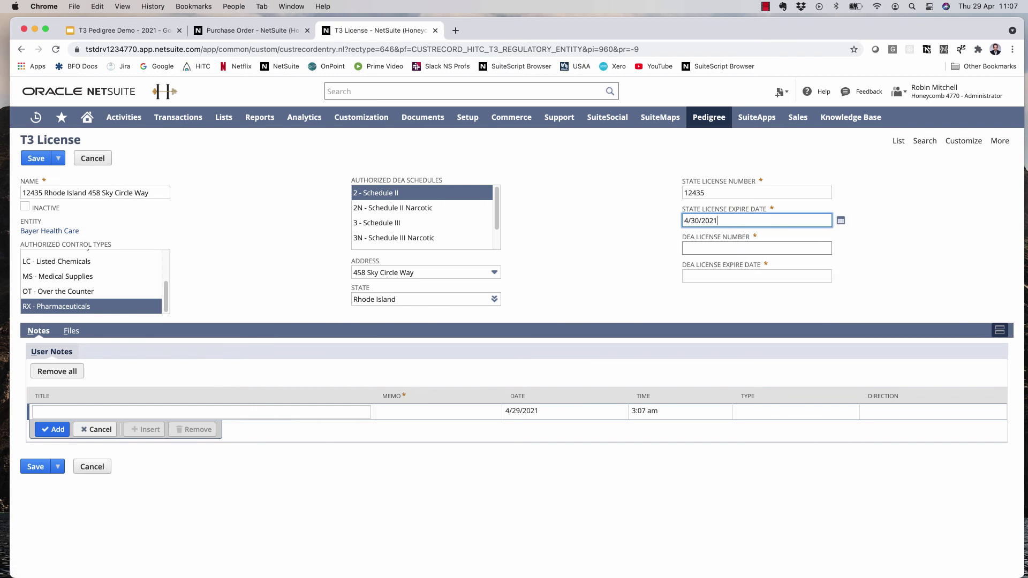
- Enter the DEA license number and set the DEA license expire date to 4/29/2021
left_click(756, 247)
type("333")
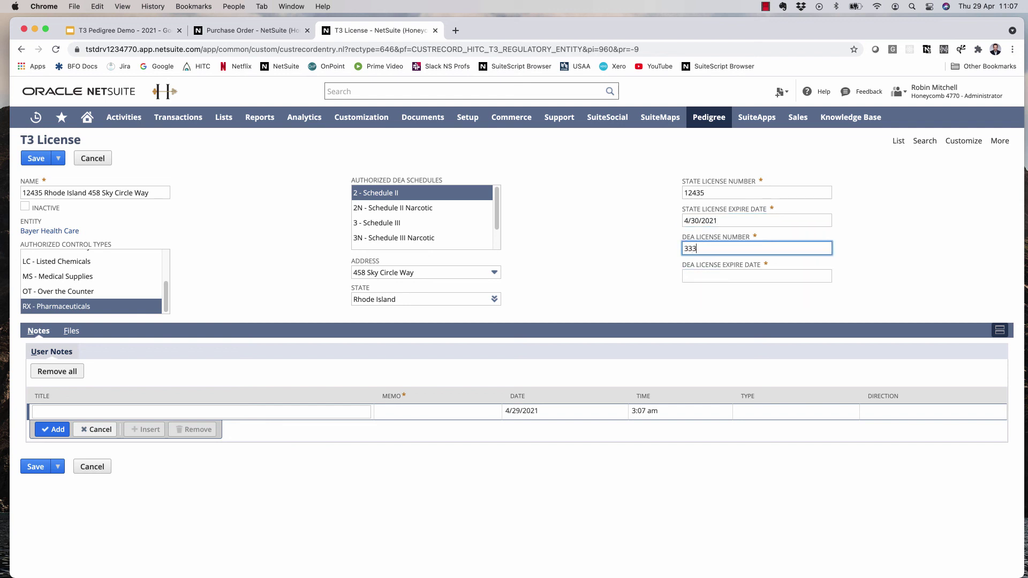
key("Tab")
type("4/29/2021")
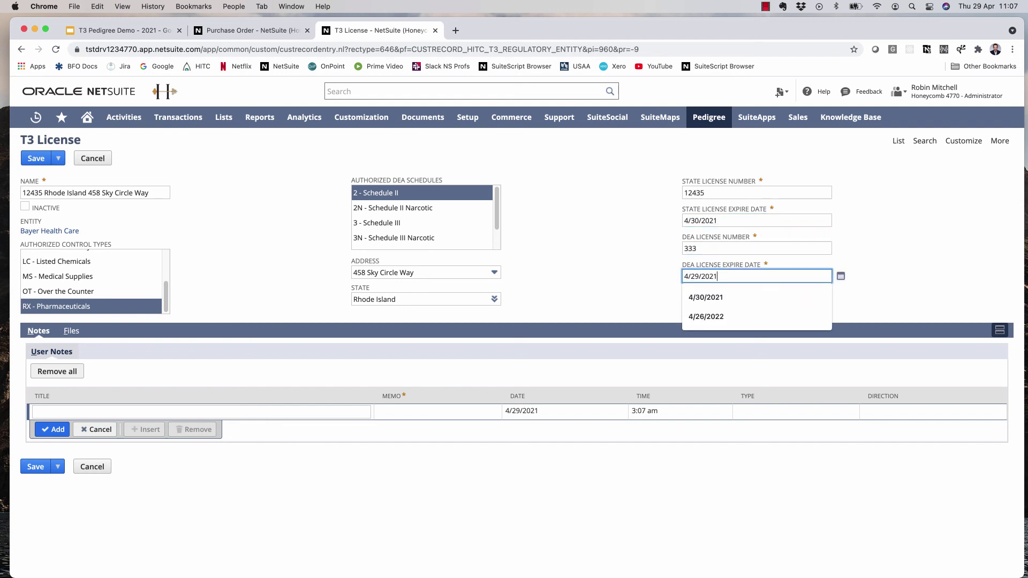
- Set the DEA license expire date to 4/29/2022 and save the T3 license
key("BackSpace")
type("2")
key("Tab")
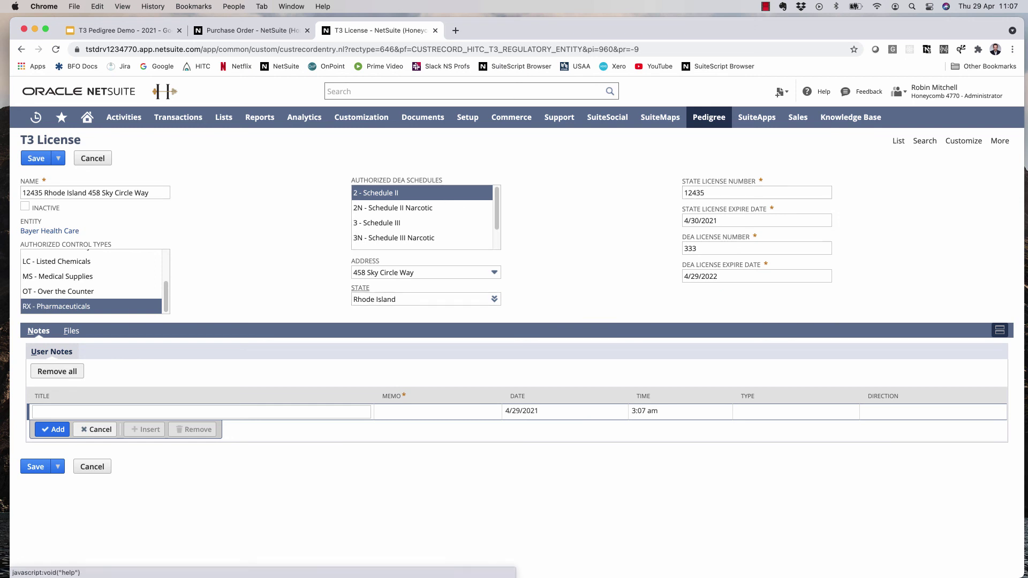
left_click(36, 158)
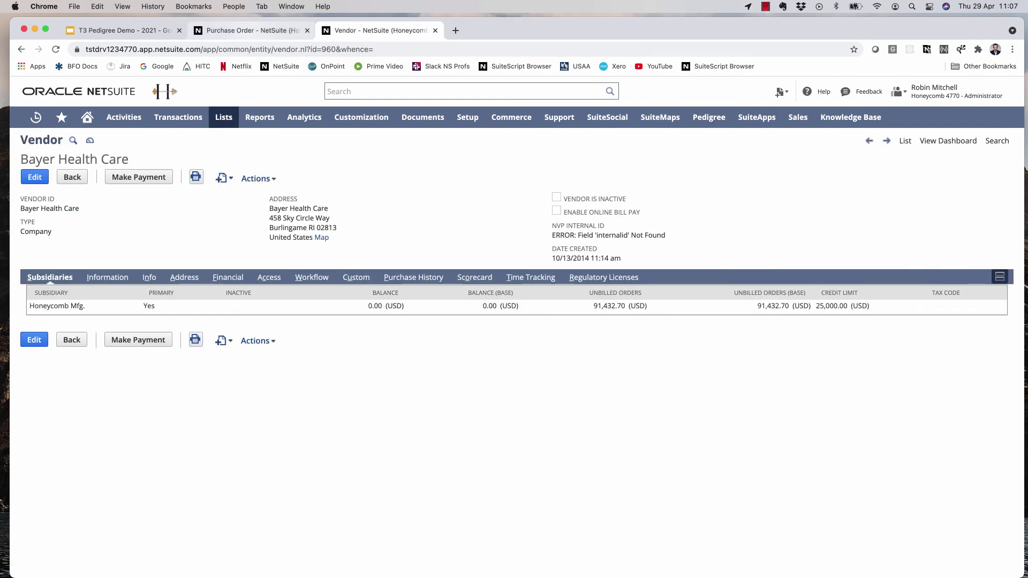
- Return to the Bayer Health Care purchase order and choose Test Drug 210421 as the item on the first line
left_click(252, 30)
scroll(321, 321, "down", 2)
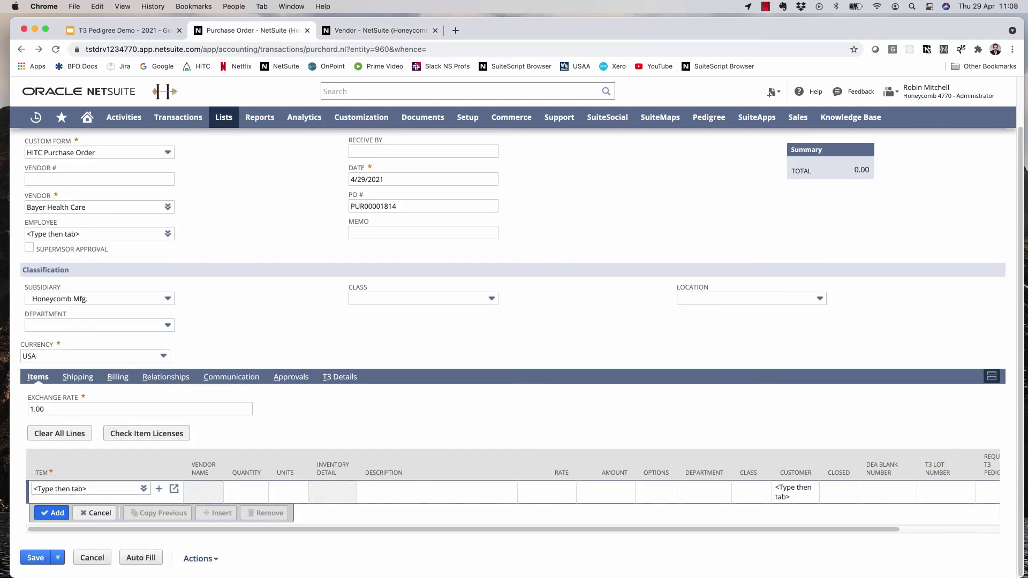
left_click(90, 488)
type("test")
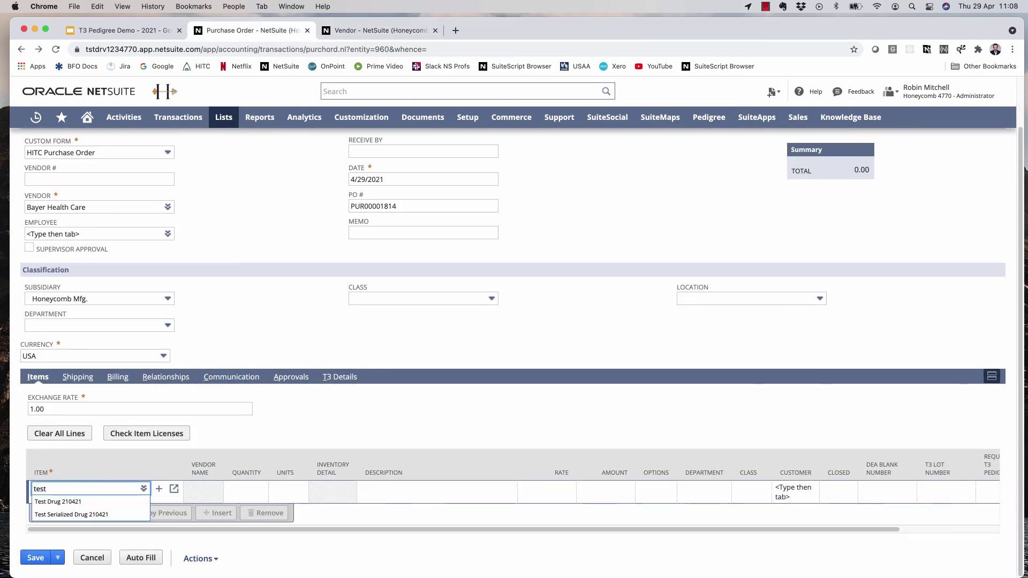
key("Down")
key("Return")
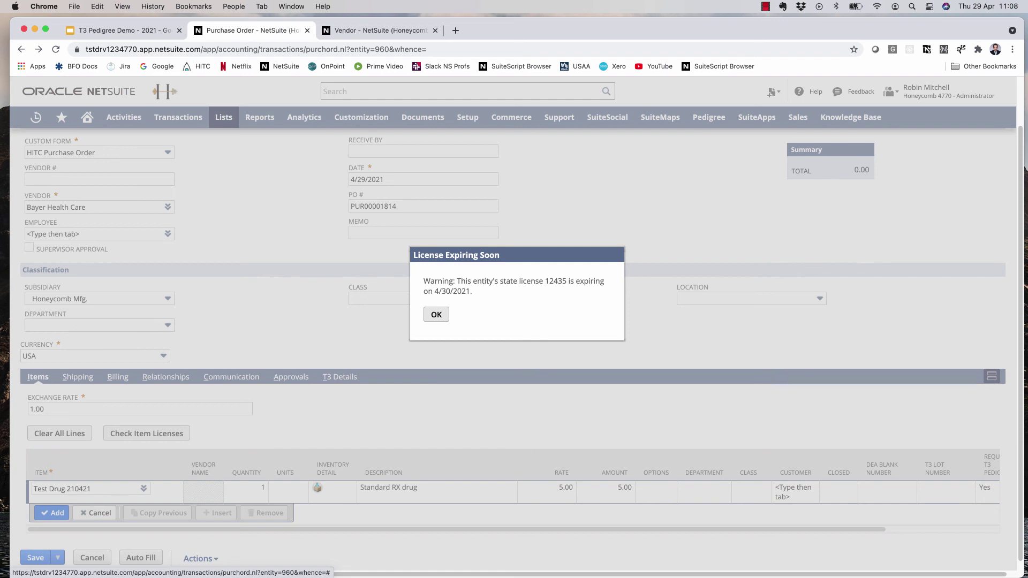
left_click(436, 314)
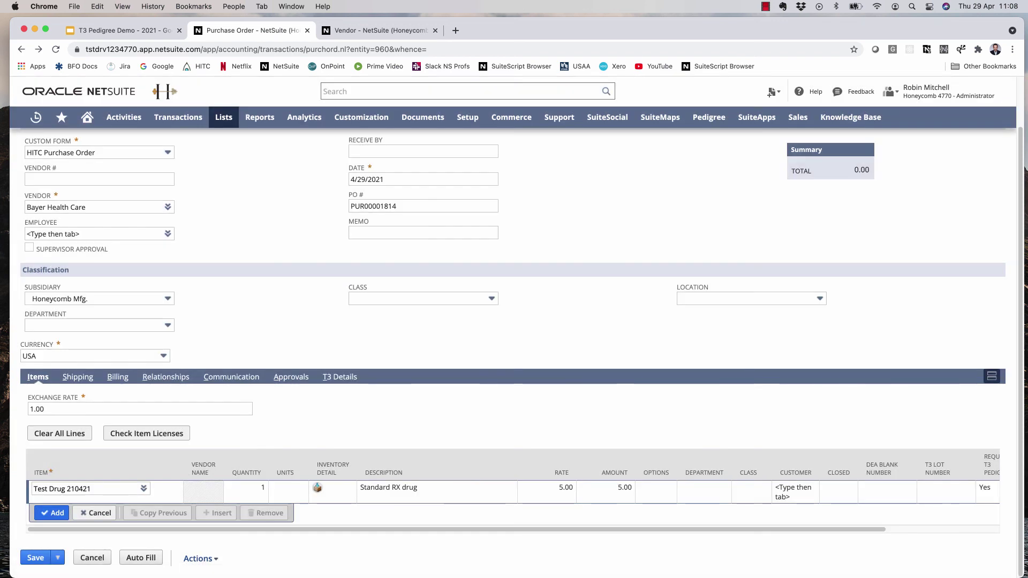
- Enter the DEA blank number for the Test Drug 210421 line, add the line and save the purchase order
left_click(886, 491)
type("123")
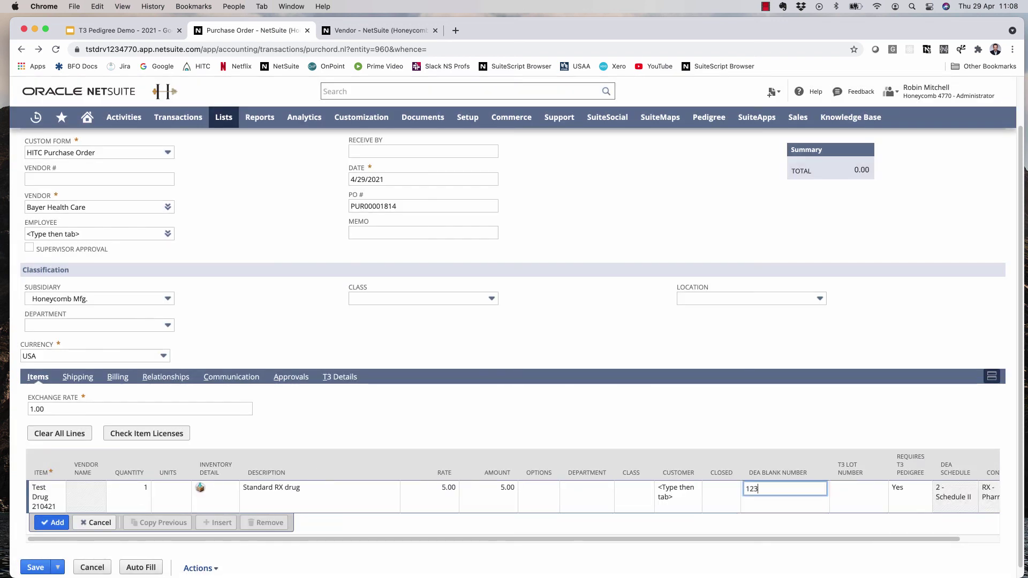
type("456789")
left_click(51, 522)
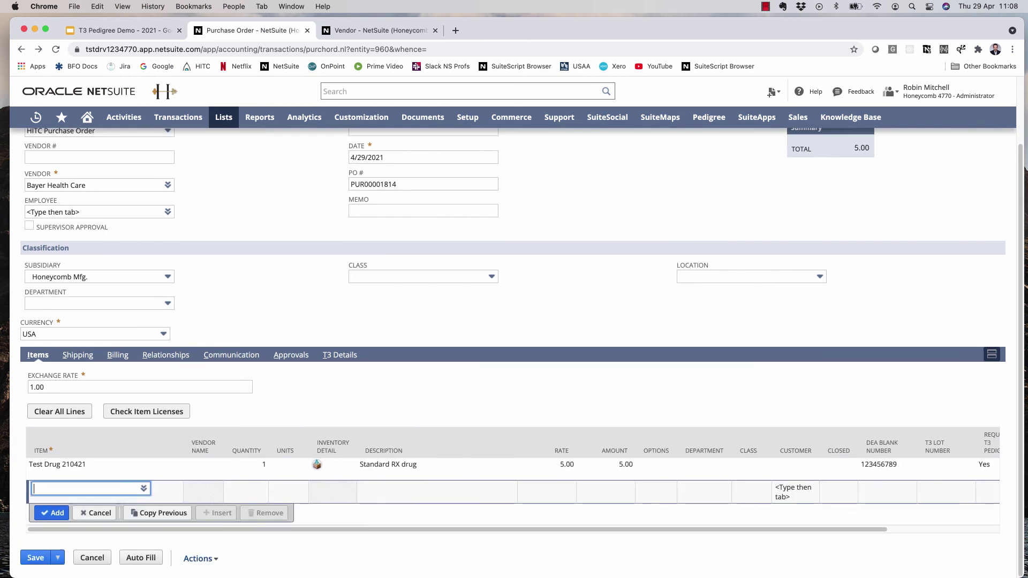
key("Return")
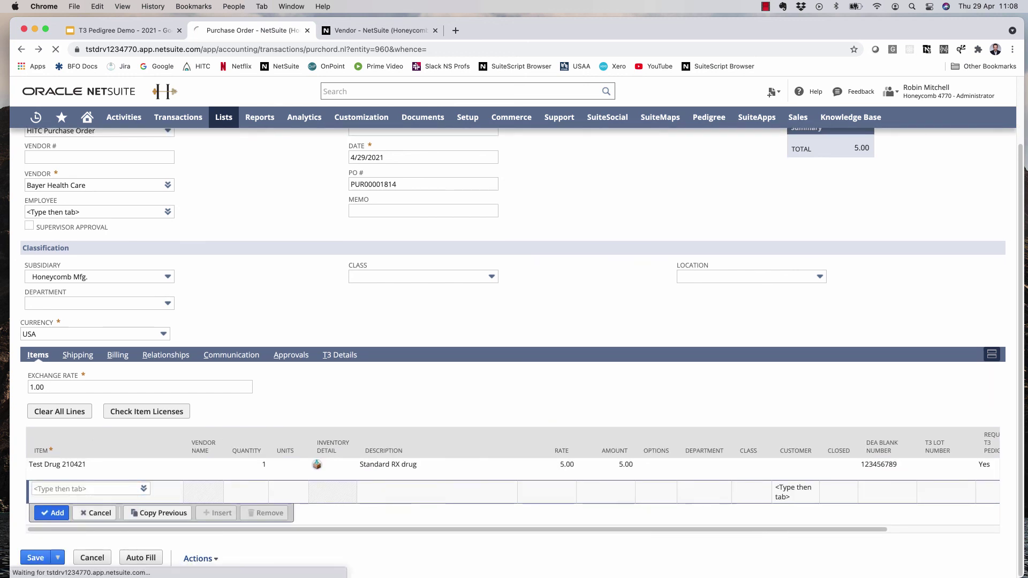